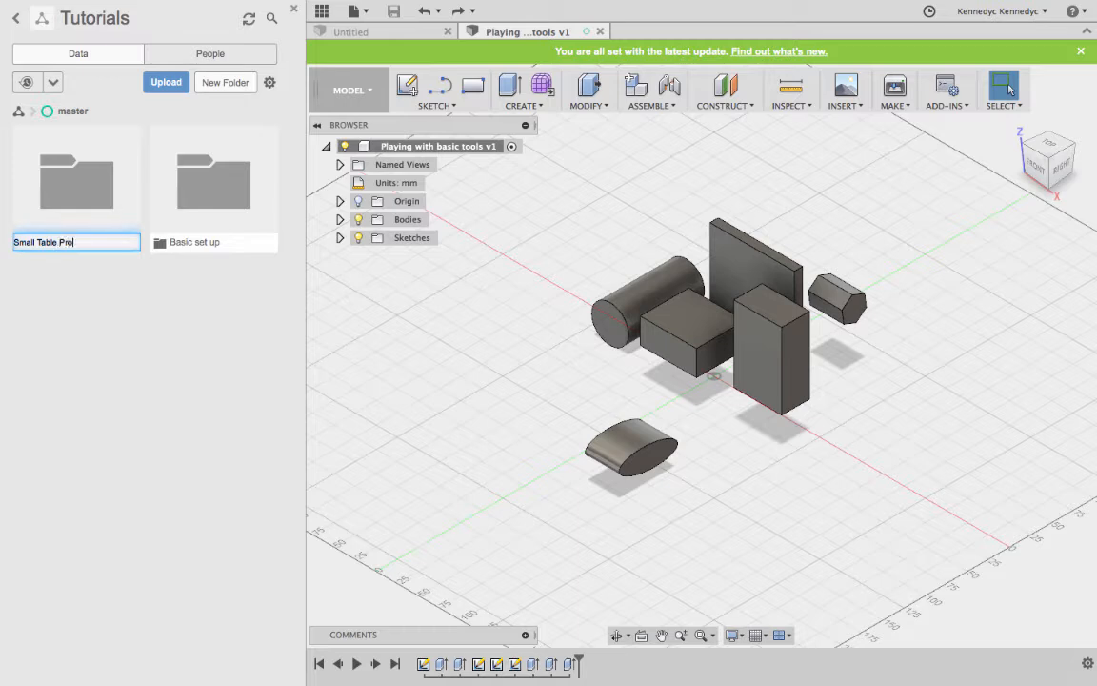
Name the new folder Smal Table Project and open it
key(Return)
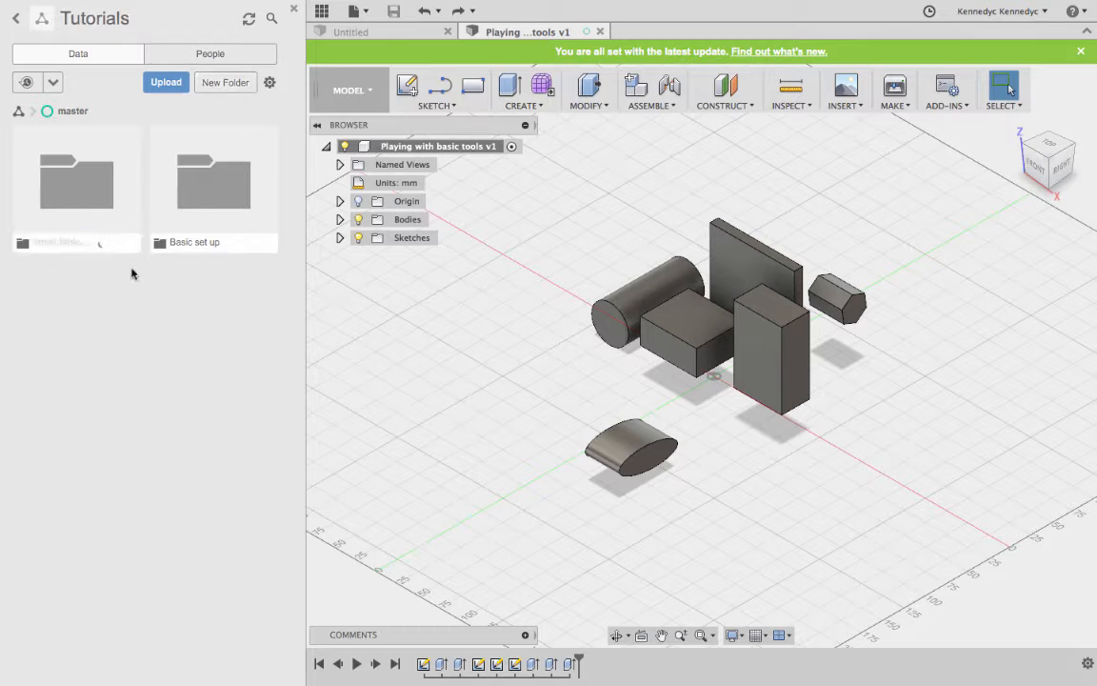
double_click(71, 208)
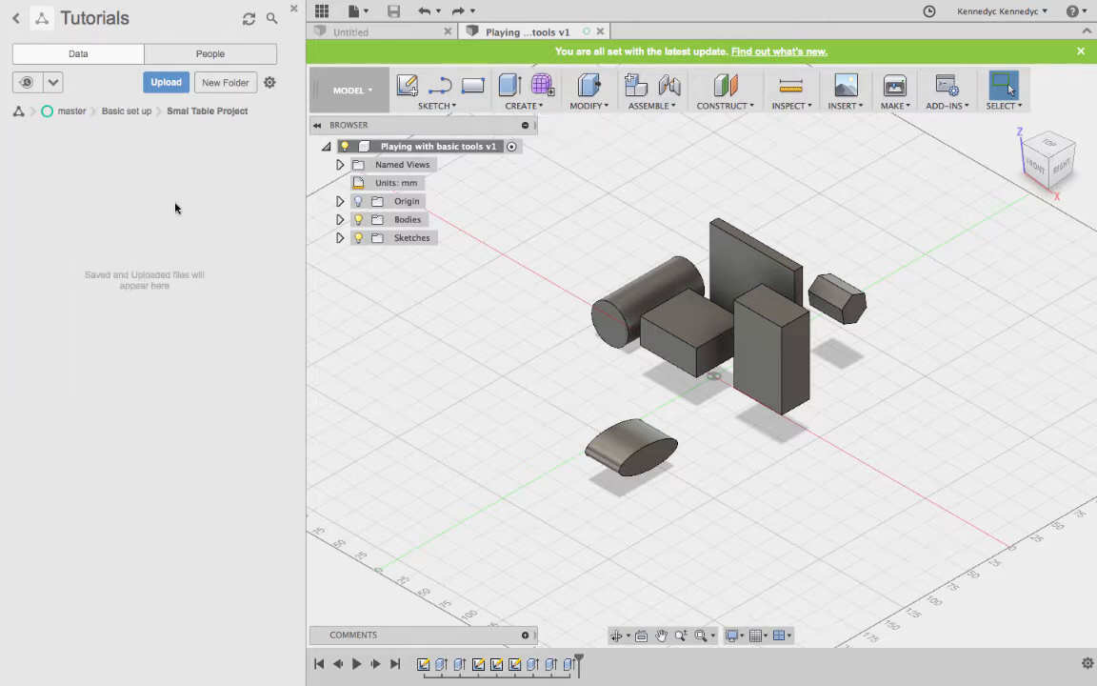
Create a new design, save it as Top in the Smal Table Project folder, and hide the project files
click(361, 13)
click(364, 31)
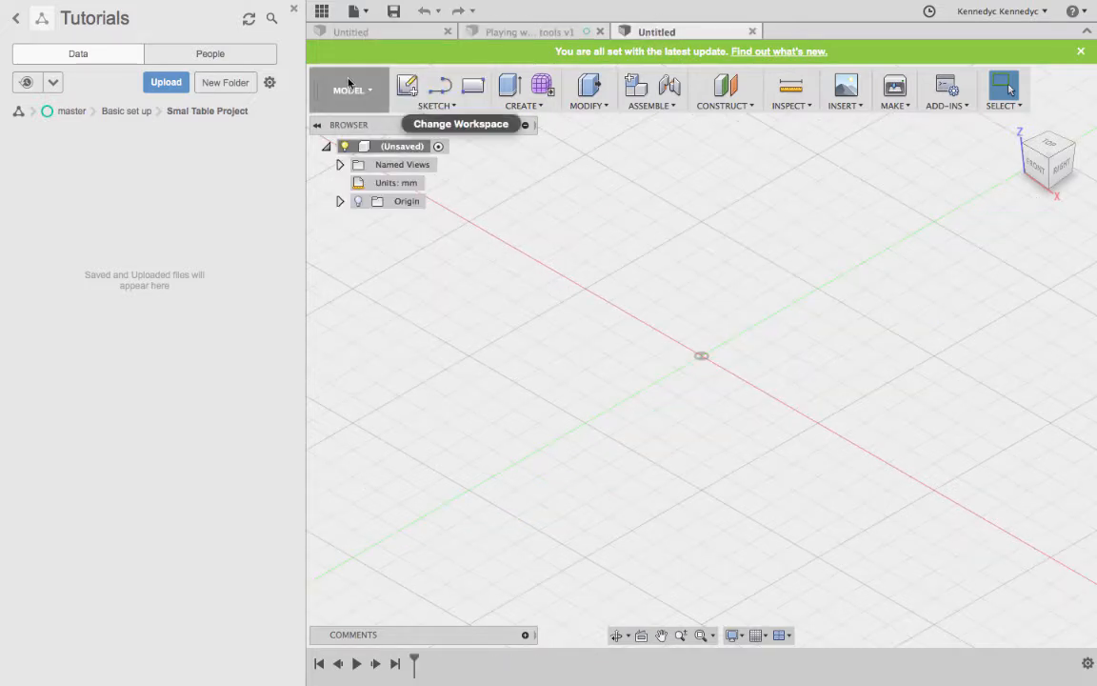
click(356, 12)
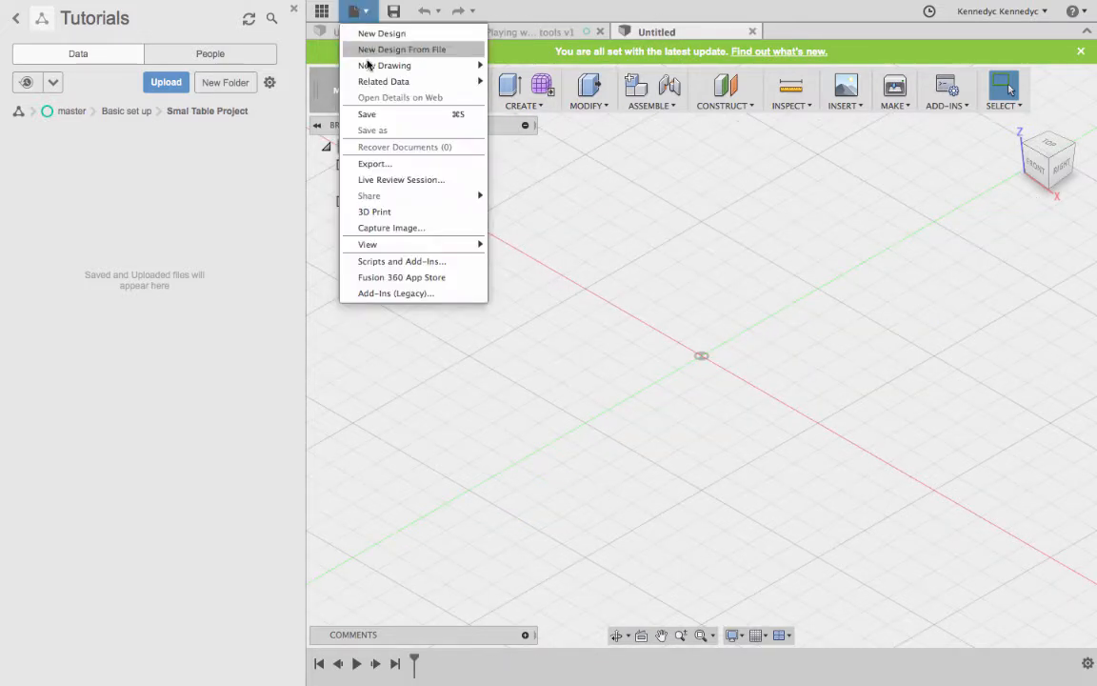
click(368, 114)
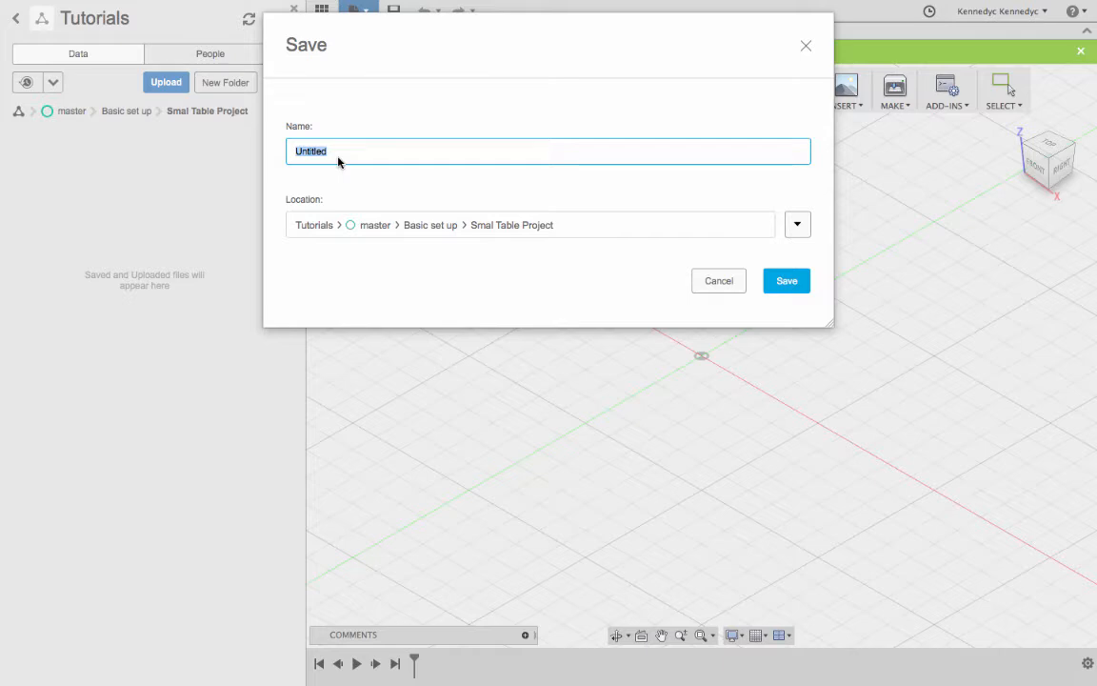
text(Top)
click(798, 224)
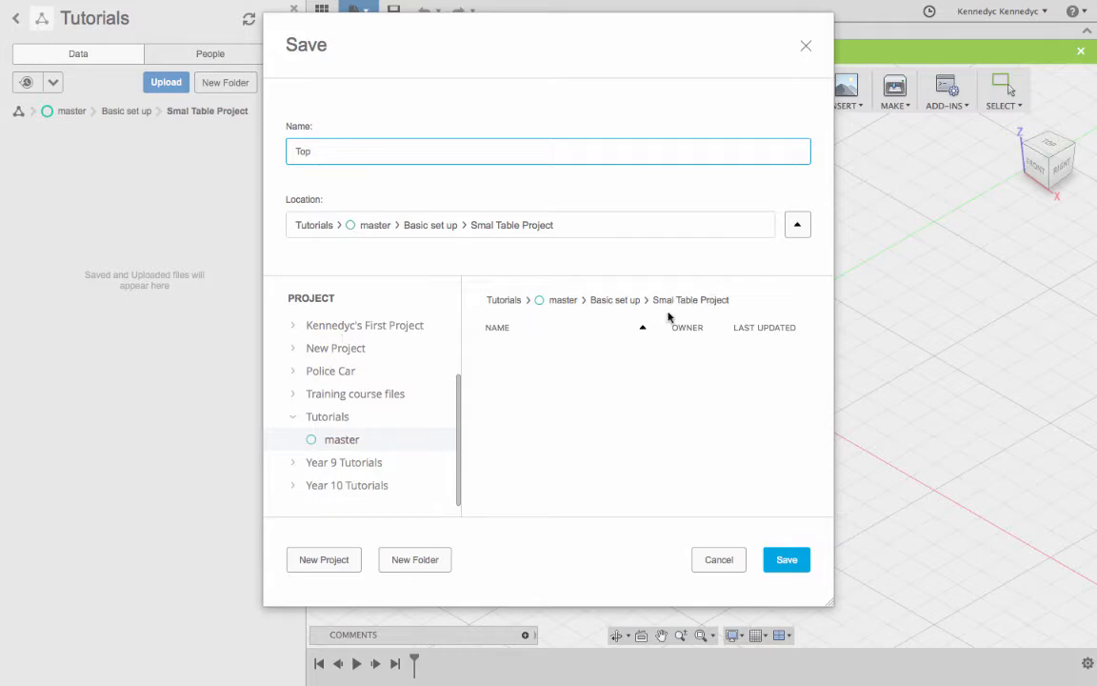
click(787, 560)
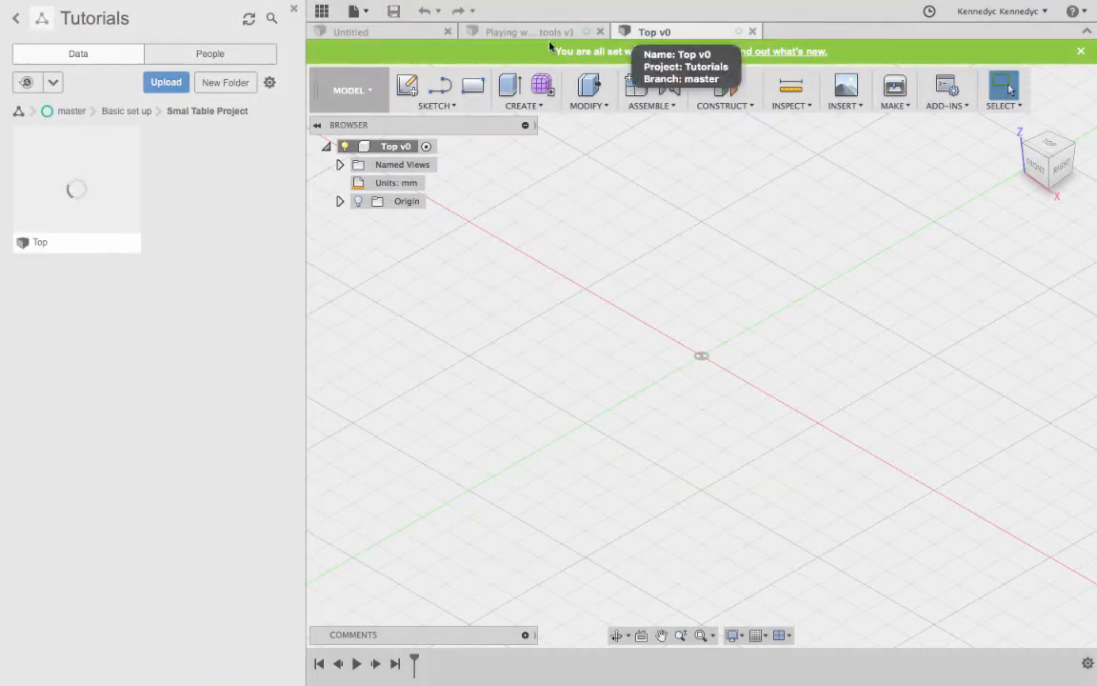
click(293, 8)
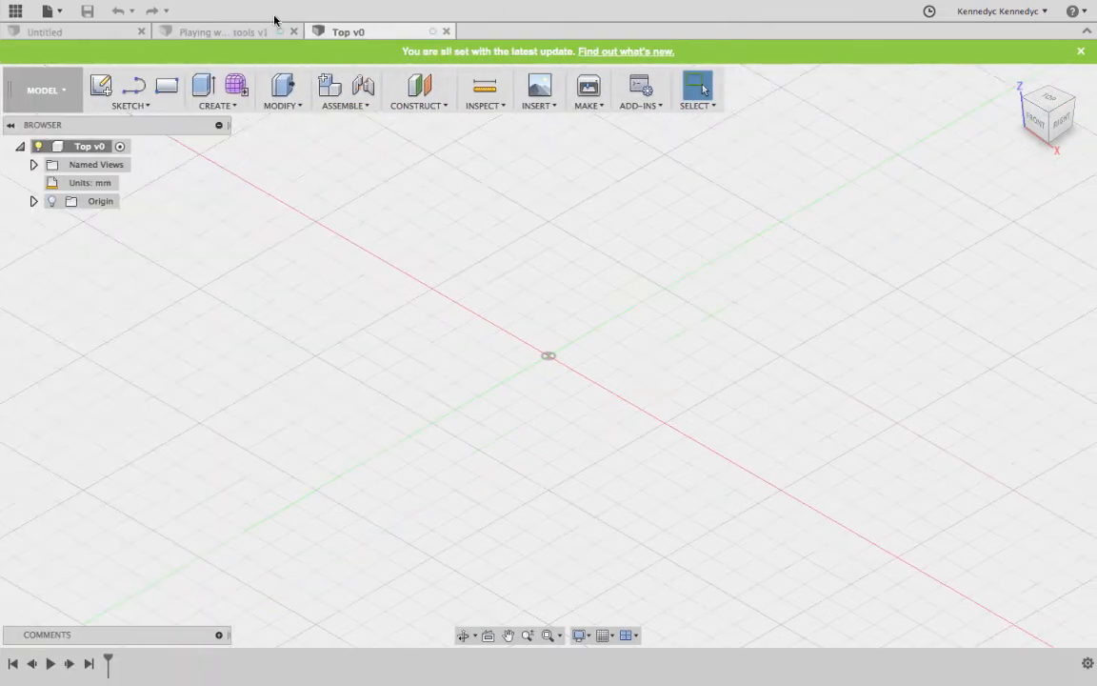
click(138, 105)
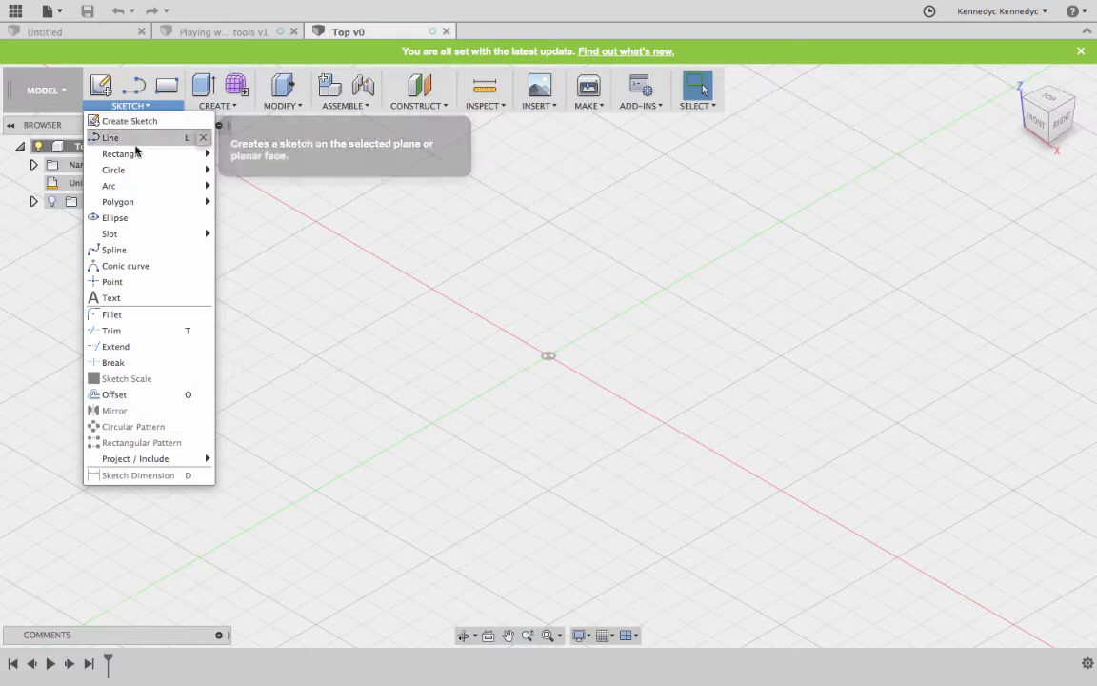
mouse_move(134, 154)
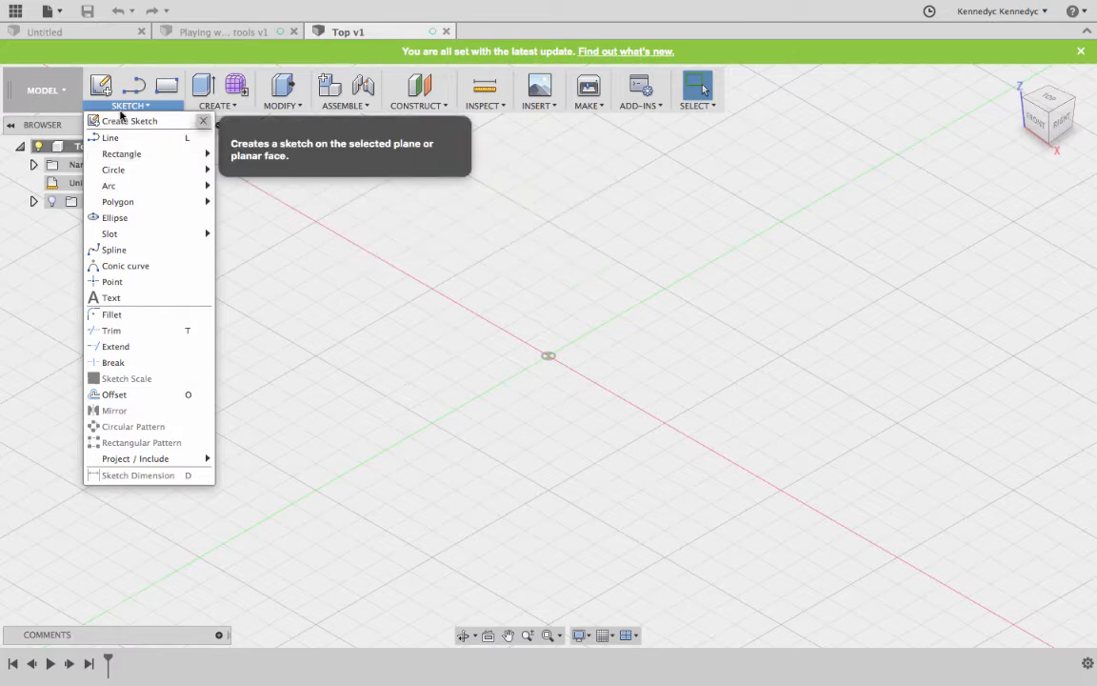
key(Escape)
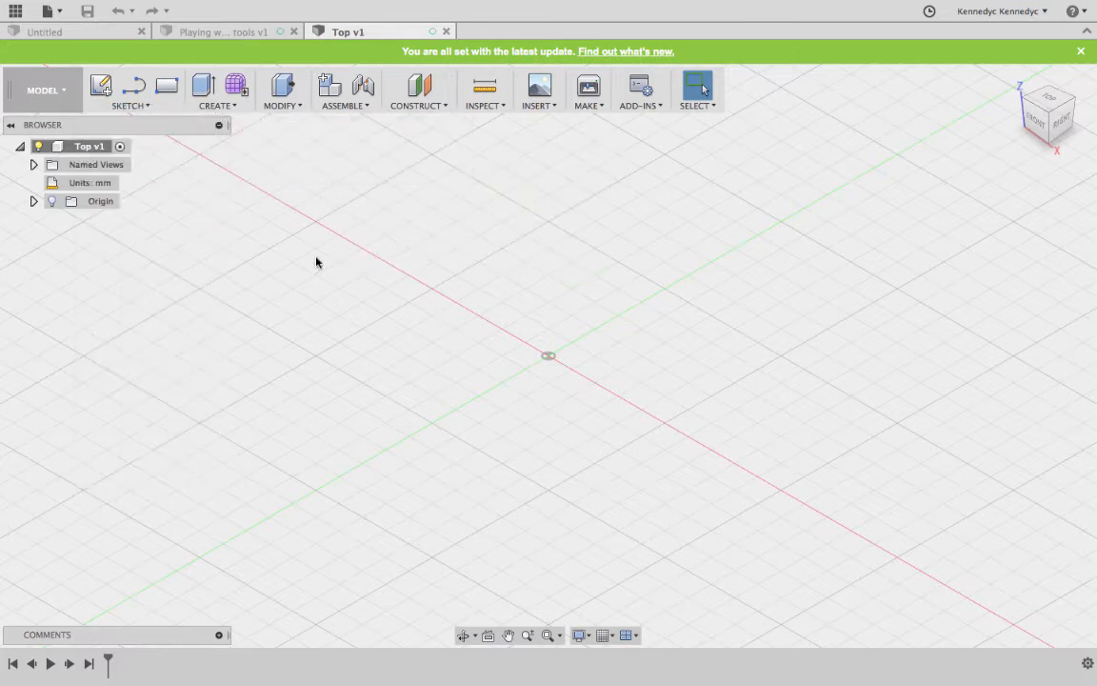
Sketch a 500 by 500 mm rectangle on the horizontal XY plane around the origin and finish the sketch
key(r)
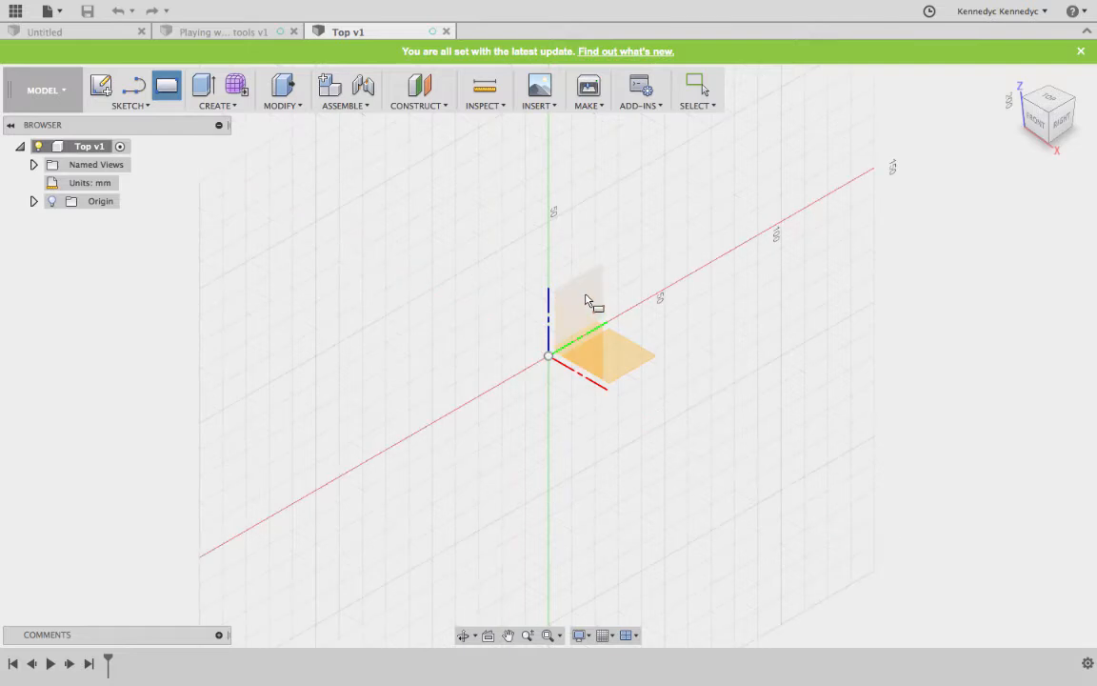
click(625, 362)
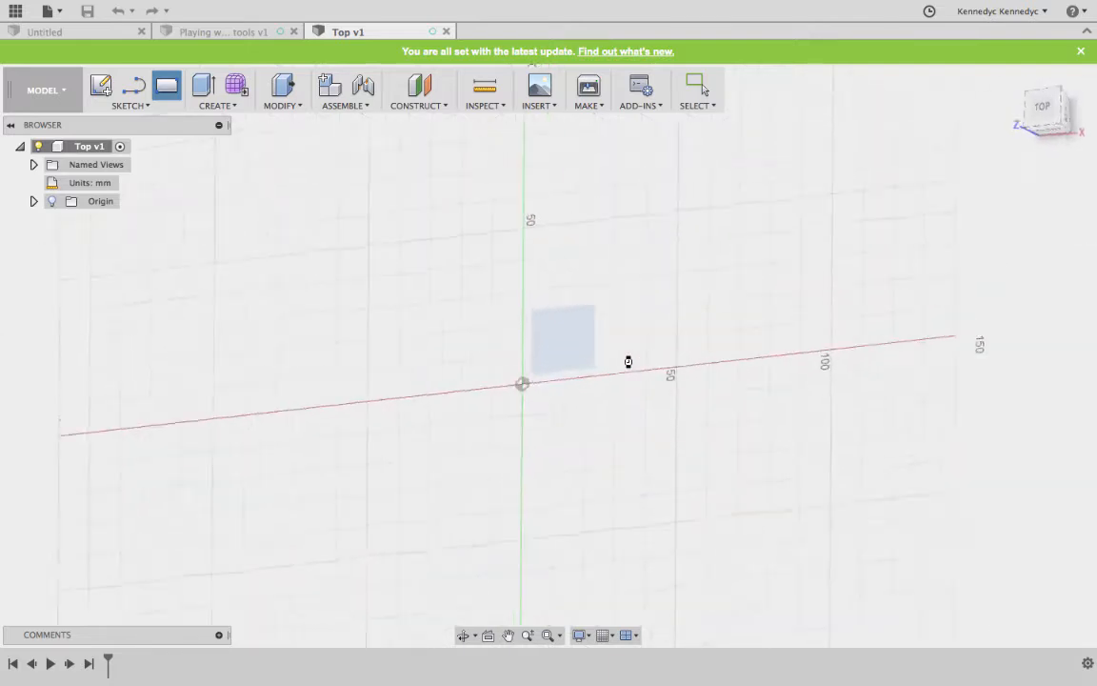
click(383, 292)
text(500)
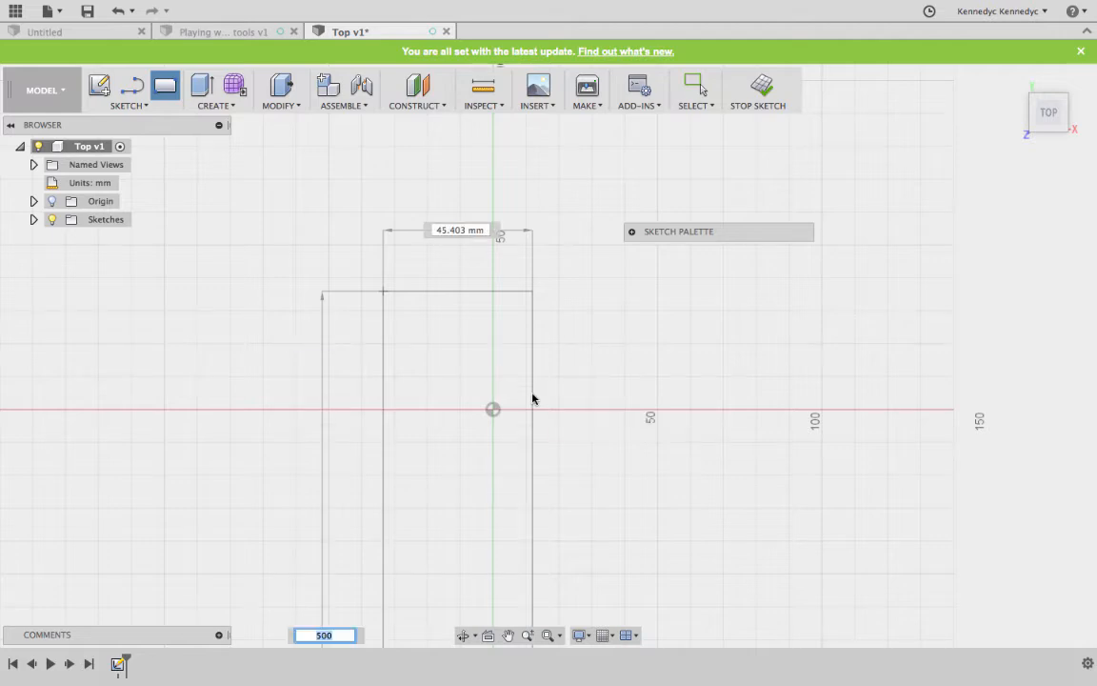
key(Tab)
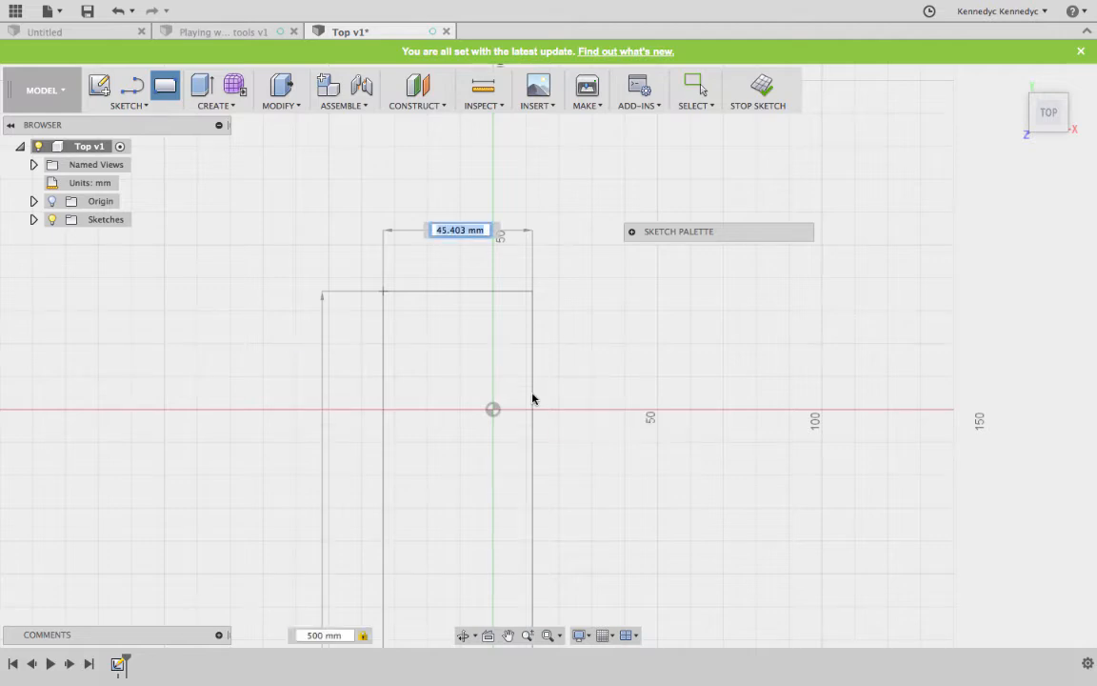
text(500)
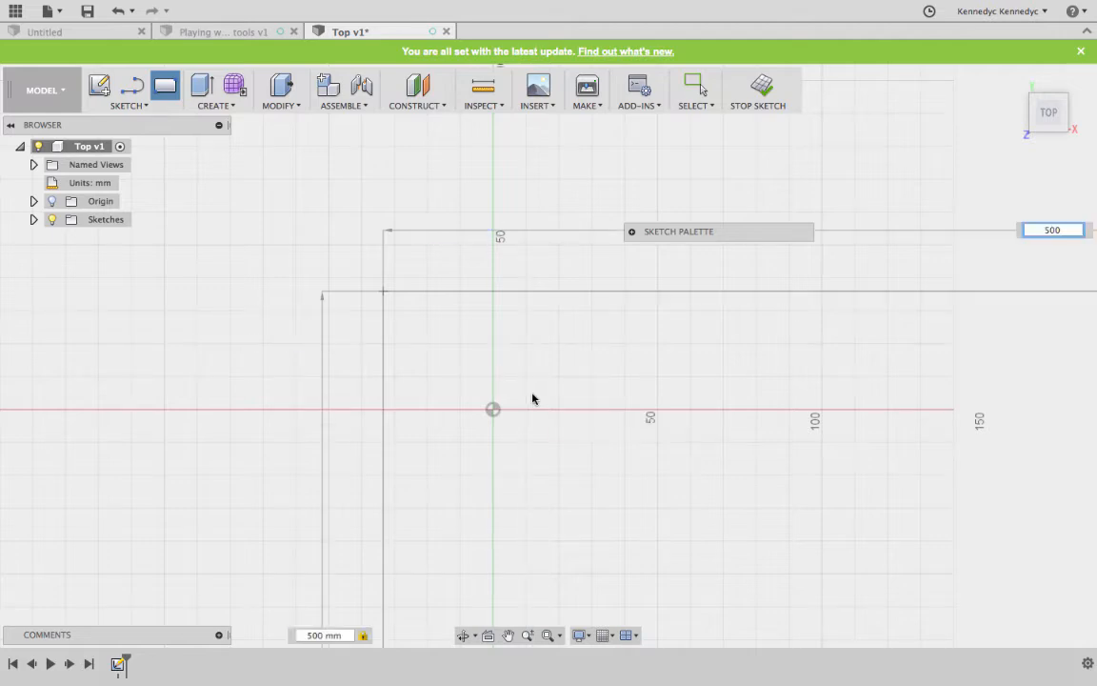
key(Return)
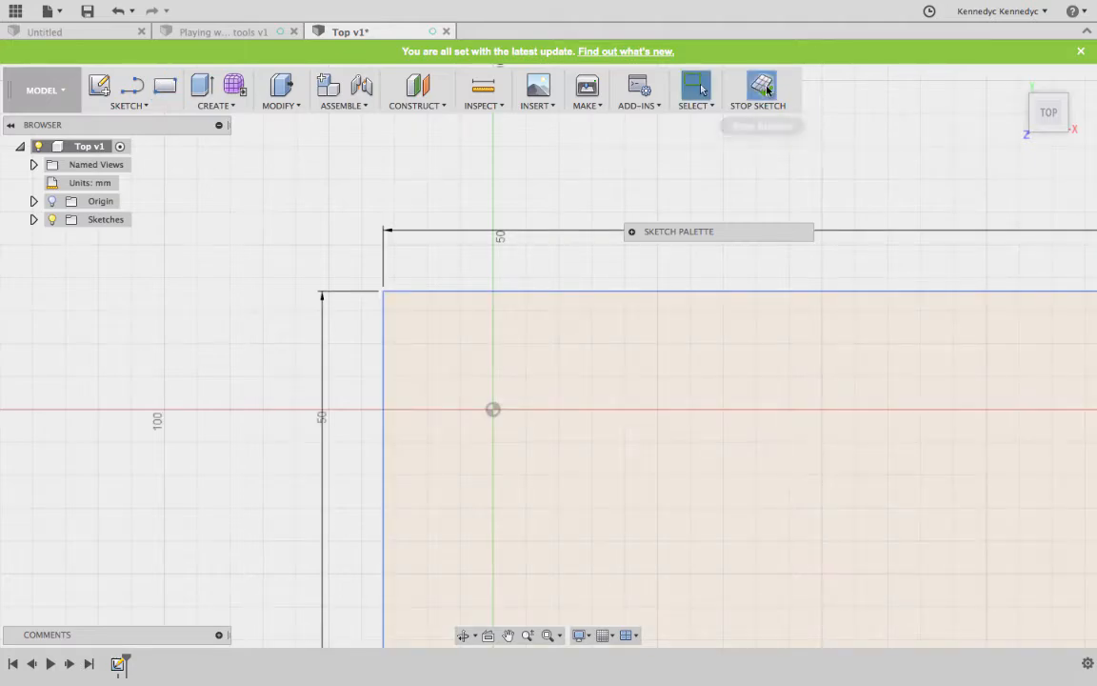
click(759, 87)
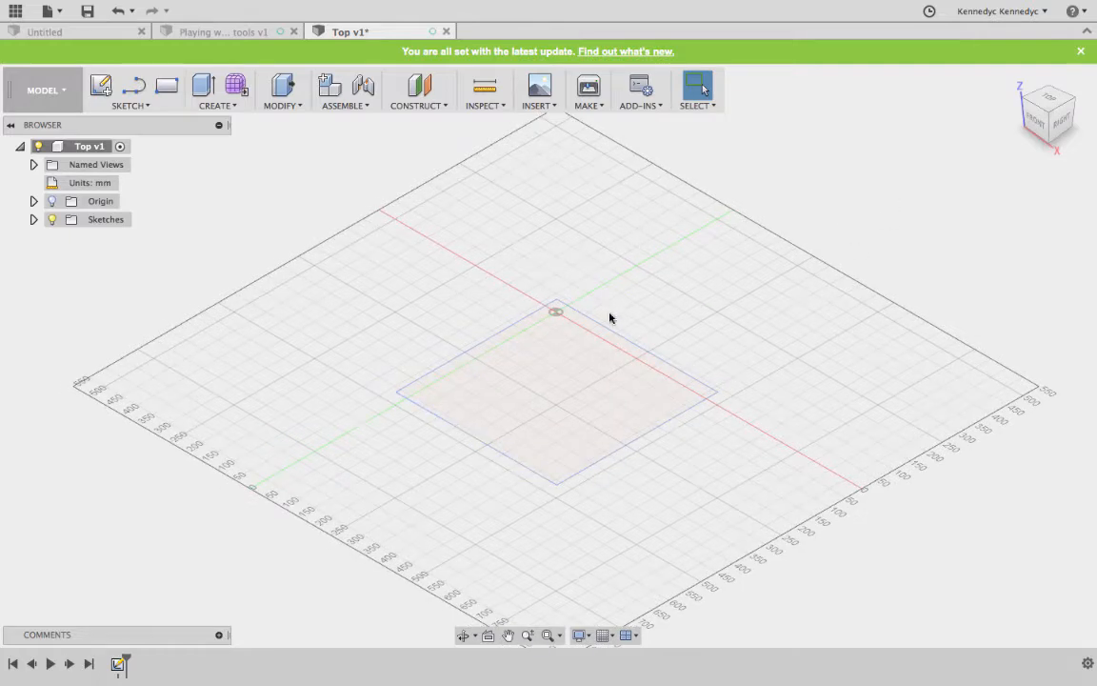
Extrude the 500 mm square profile upward 19 mm as a new body
click(228, 106)
click(231, 139)
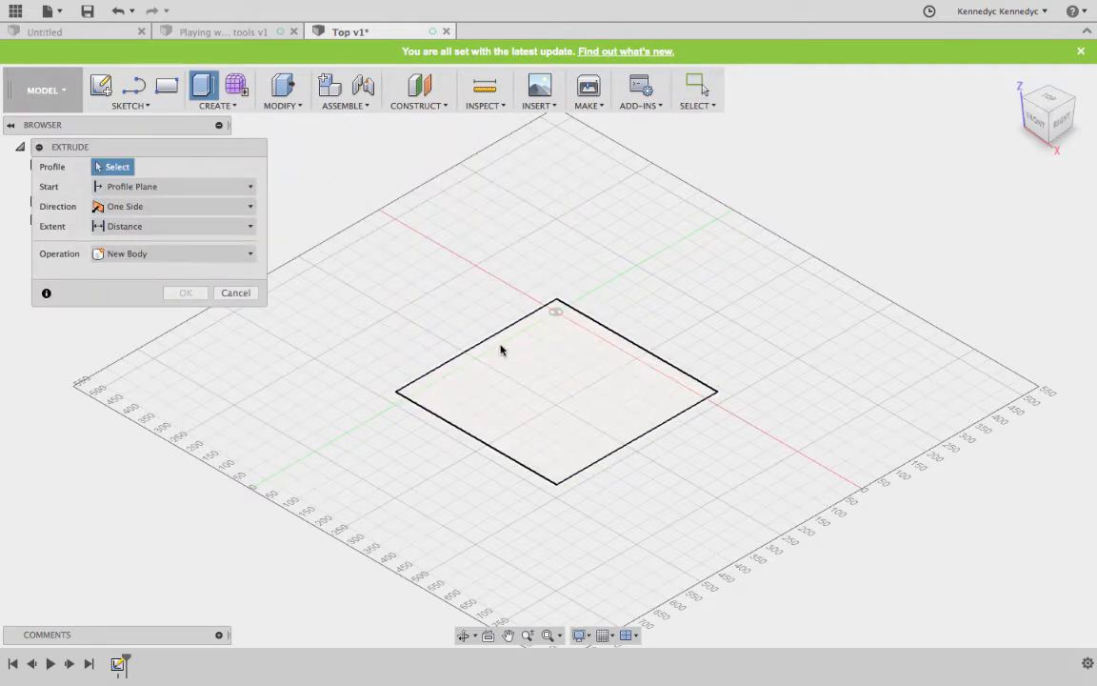
click(492, 342)
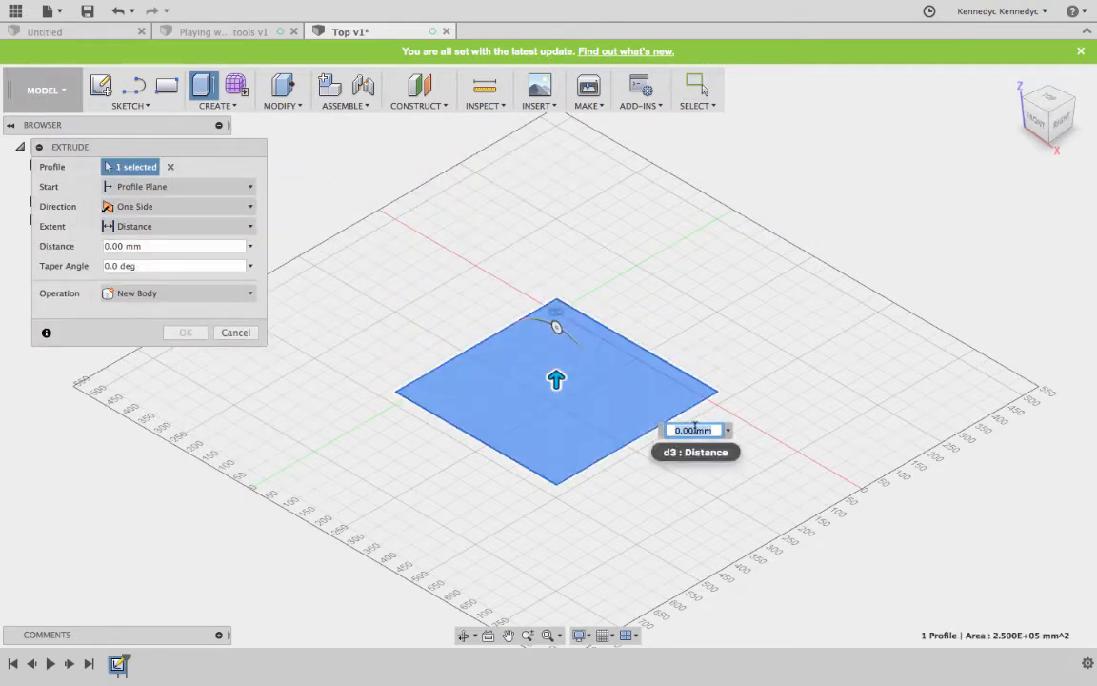
text(19)
key(Return)
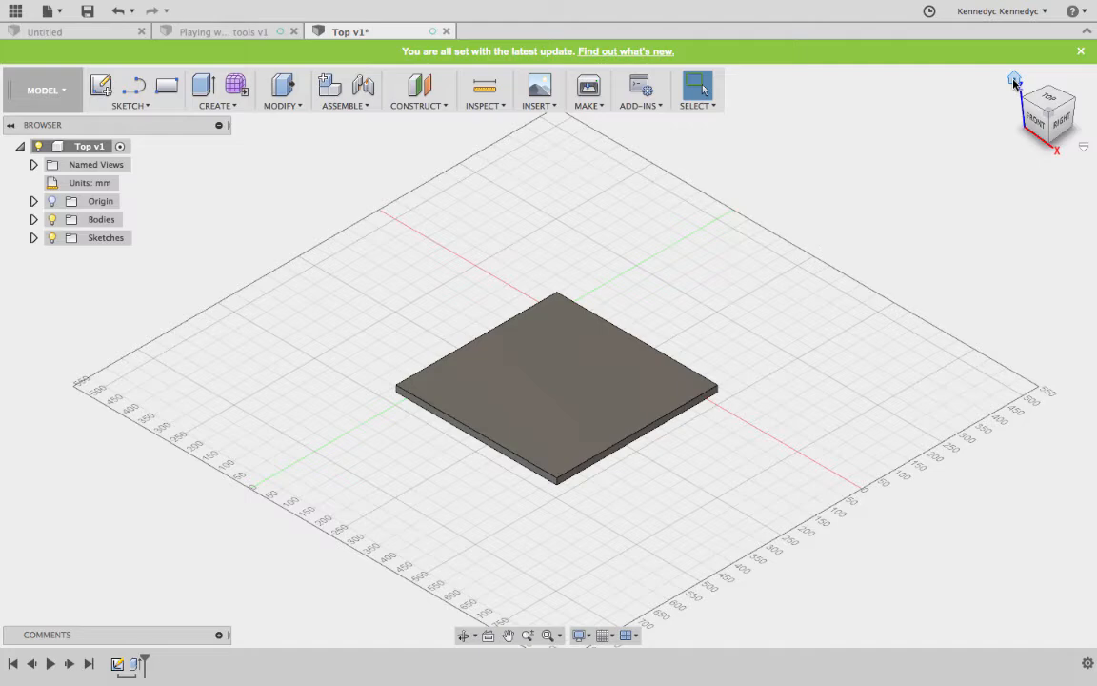
Sketch a 500 mm long, 19 mm high rectangle on the vertical YZ plane above the slab and finish the sketch
click(1016, 83)
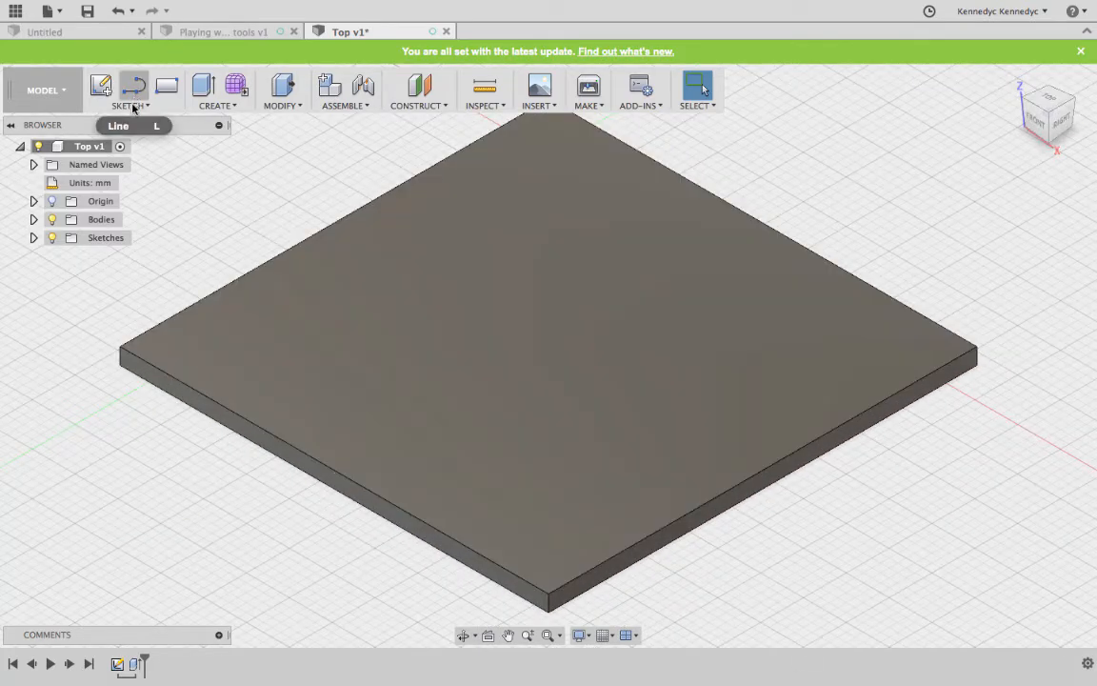
click(134, 107)
click(237, 158)
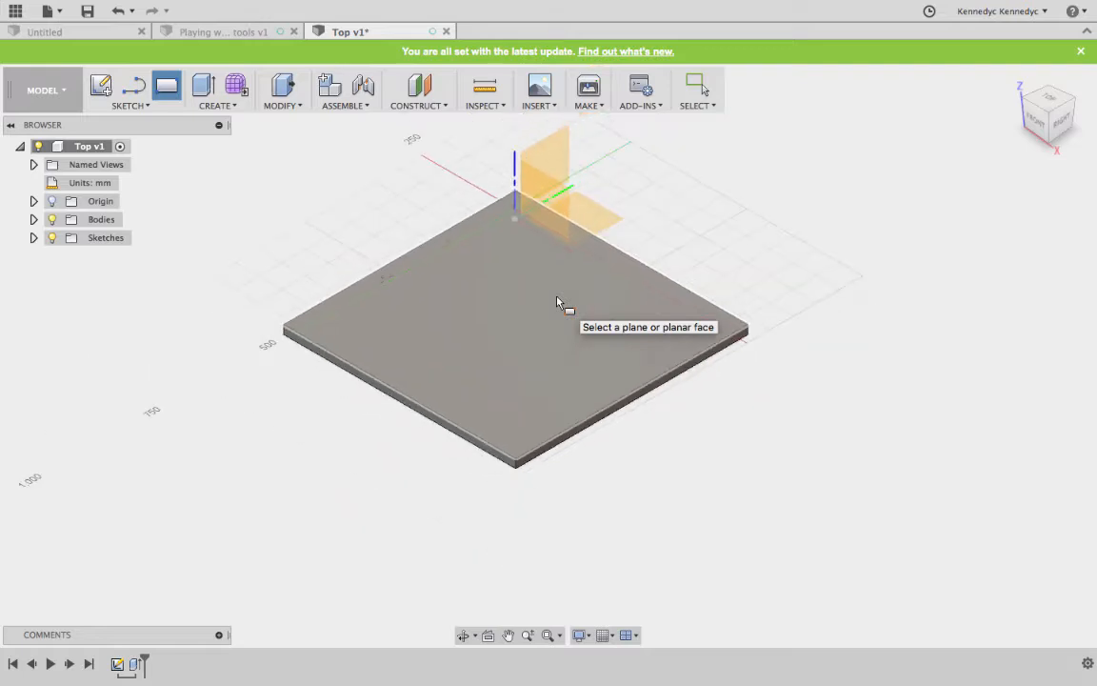
click(546, 160)
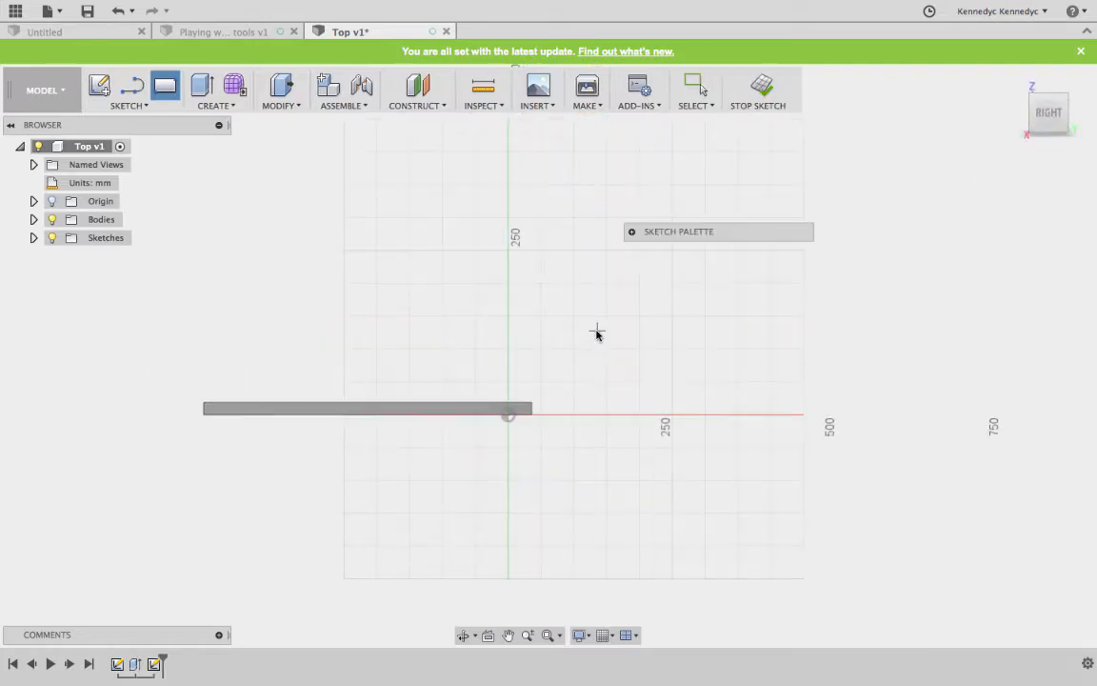
click(595, 333)
scroll(772, 362, up, 3)
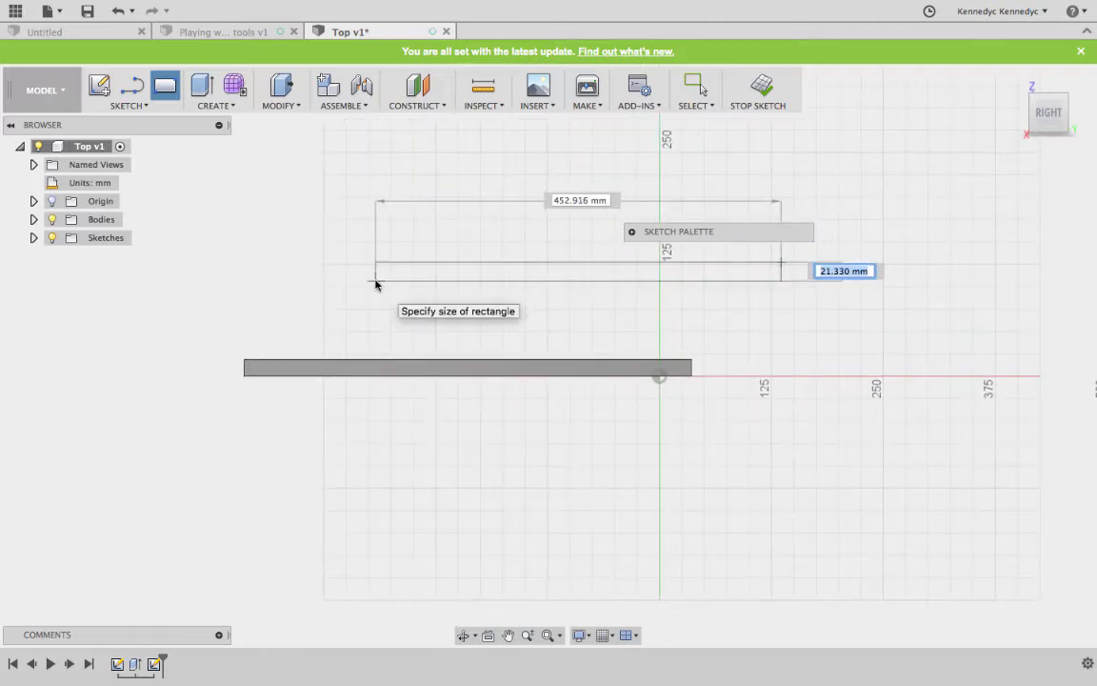
text(19)
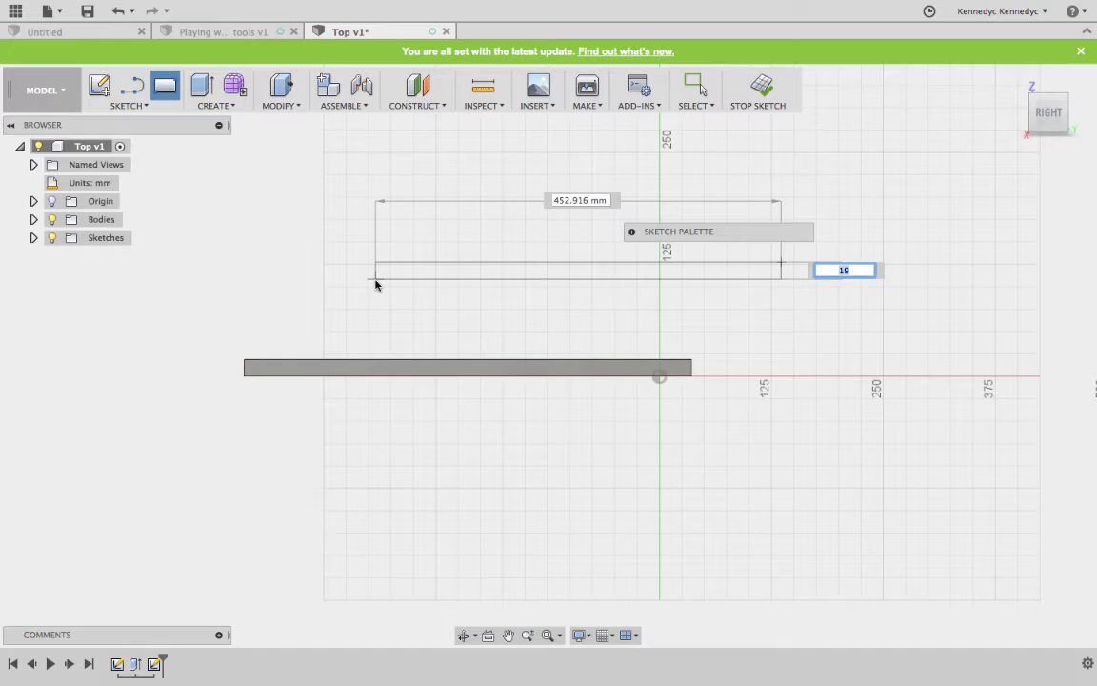
key(Tab)
text(500)
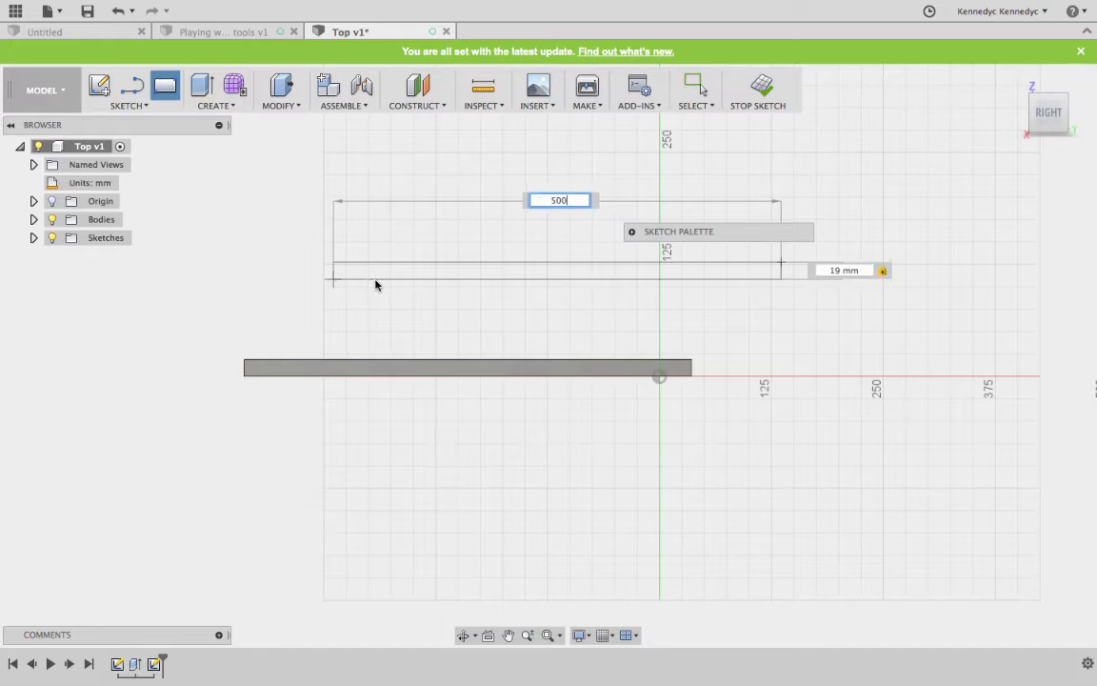
key(Return)
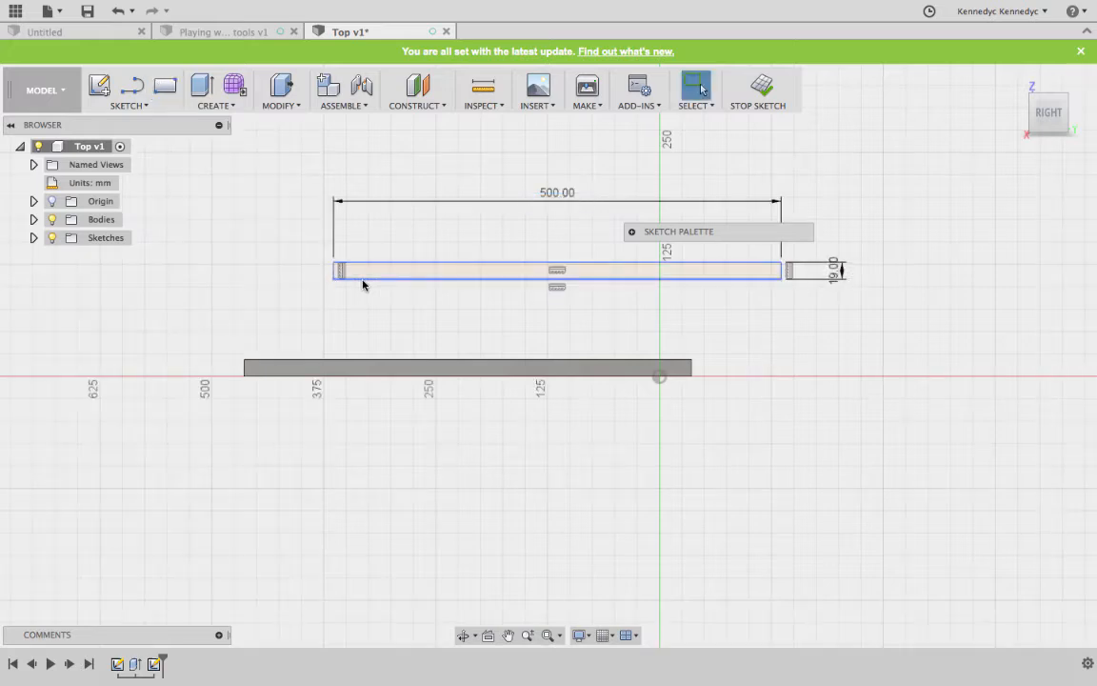
click(761, 88)
Extrude the thin 500 by 19 mm profile 500 mm over the first slab as a new body
click(1021, 89)
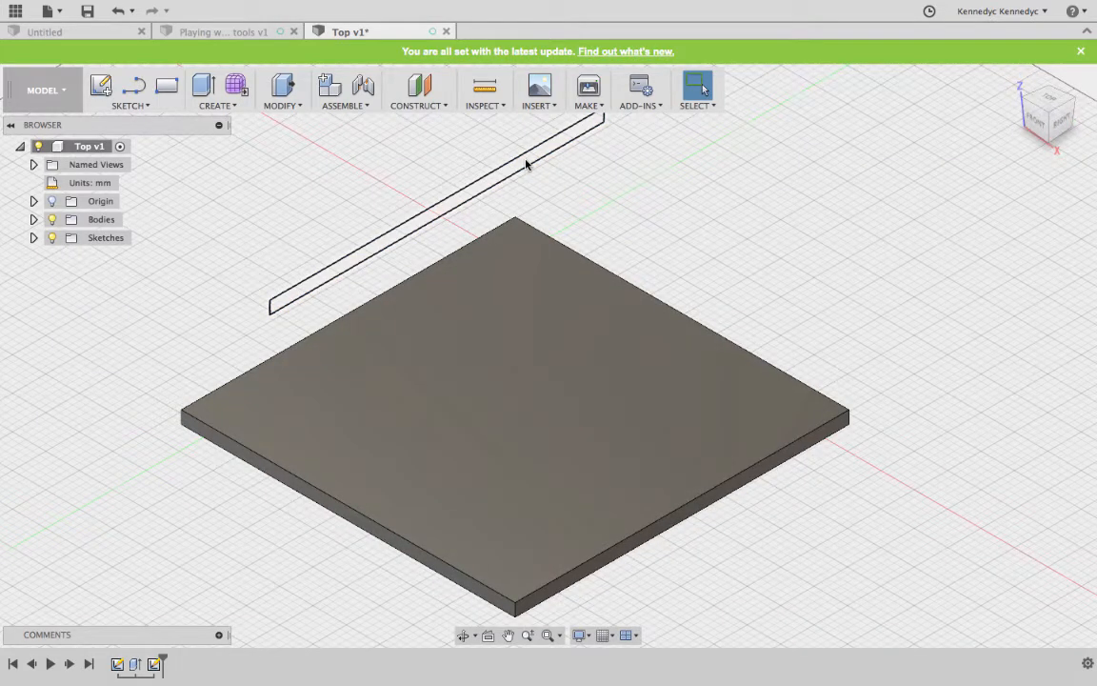
key(e)
click(507, 169)
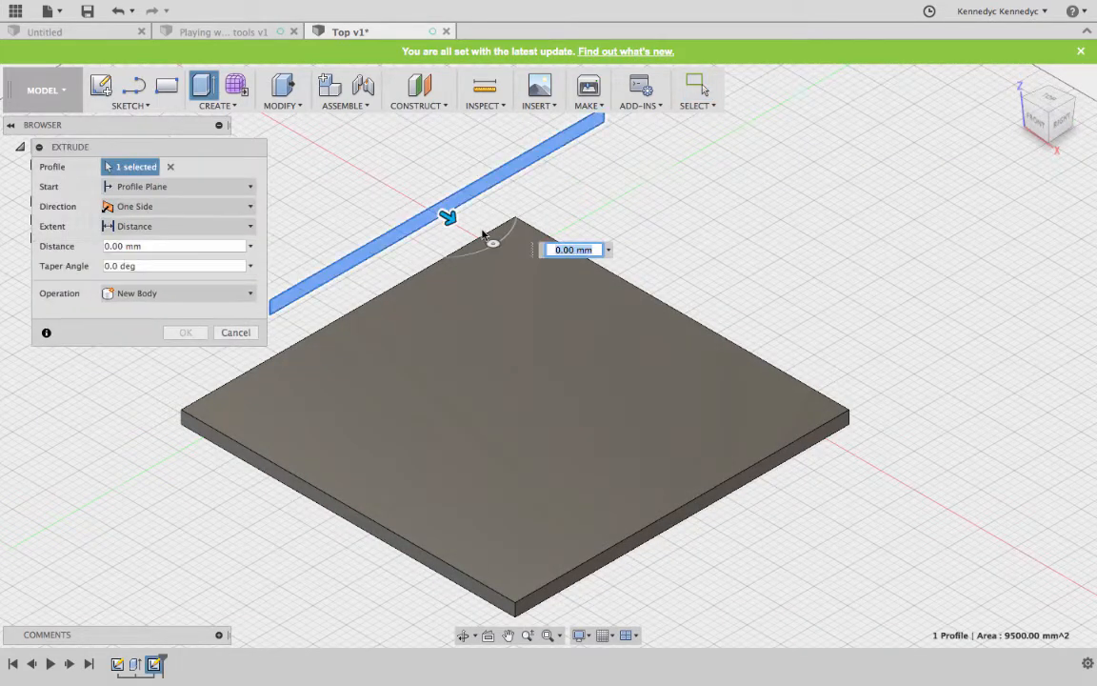
drag(447, 217, 800, 385)
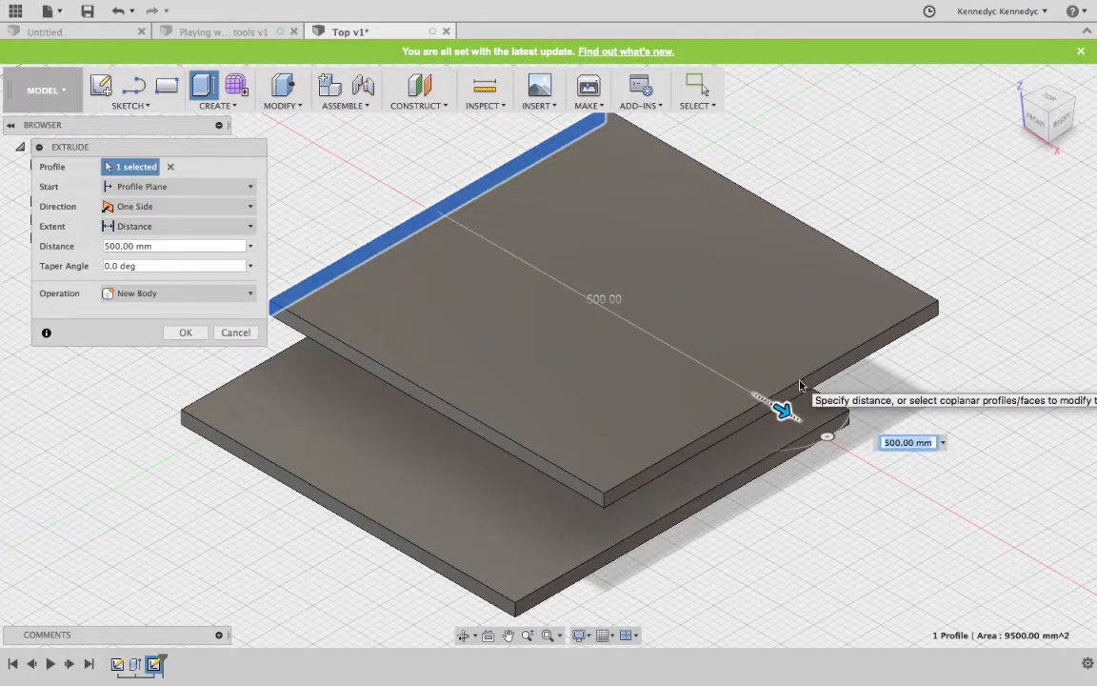
key(Return)
Delete the upper of the two stacked square slabs, keeping only the lower one on the XY plane
scroll(892, 310, down, 2)
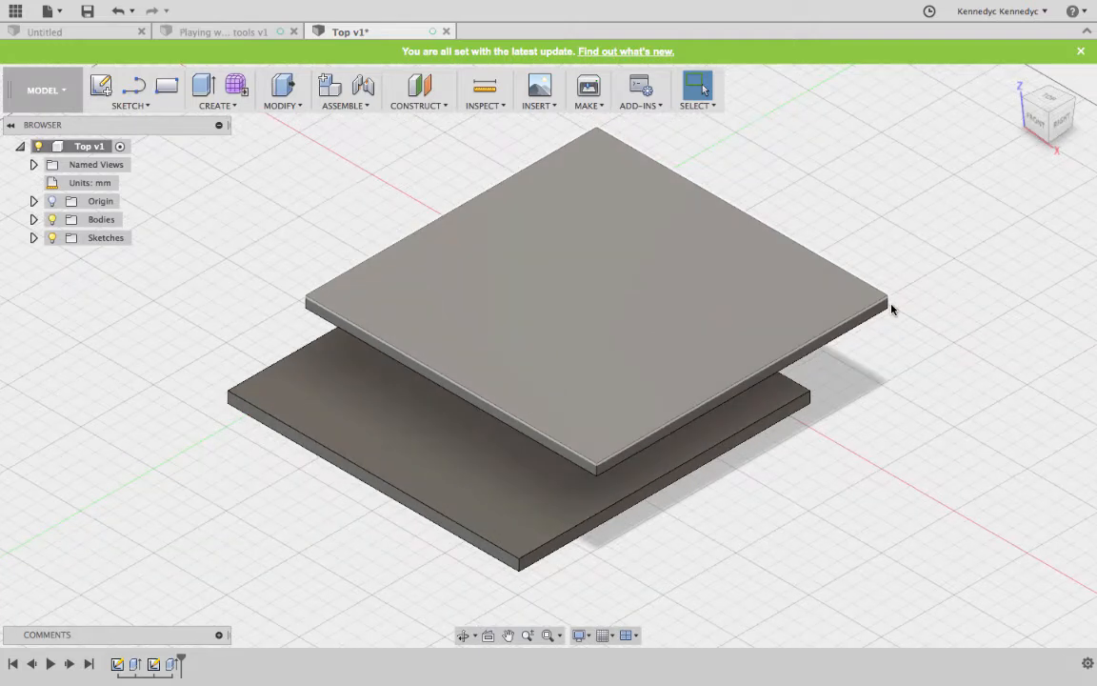
scroll(893, 310, down, 2)
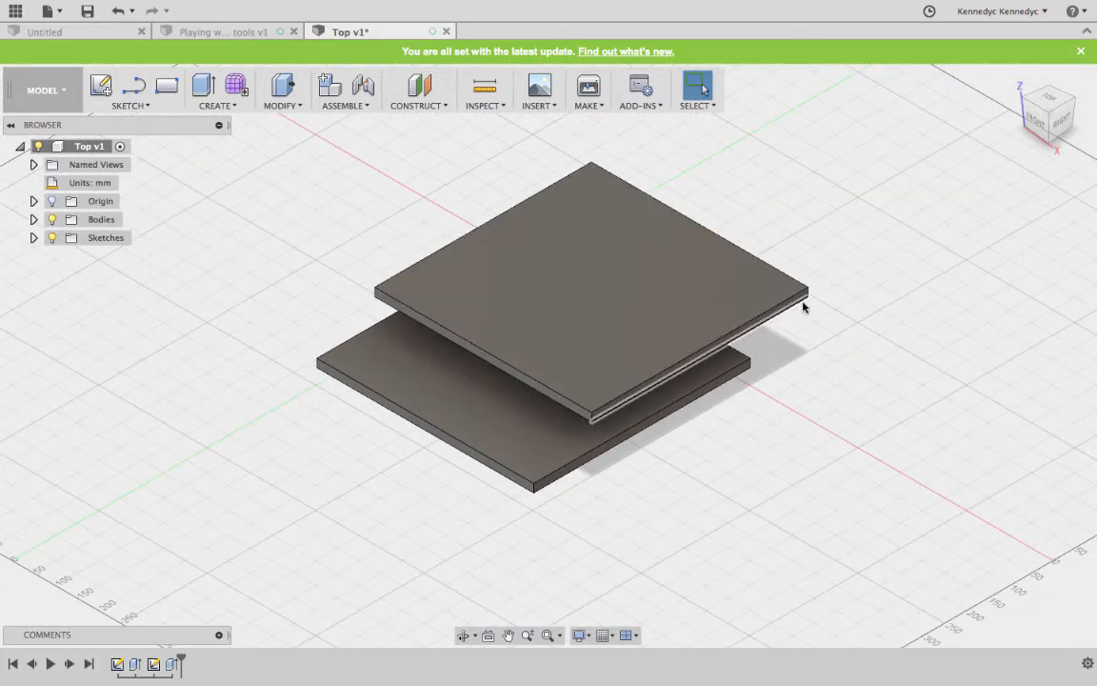
scroll(804, 306, down, 2)
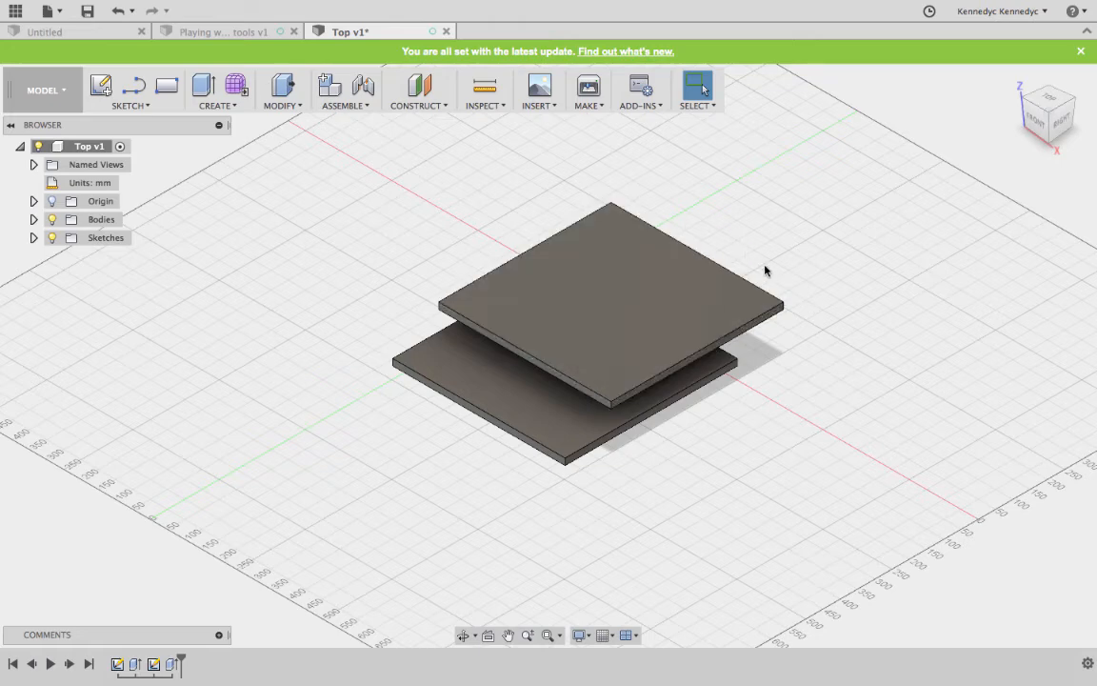
click(705, 295)
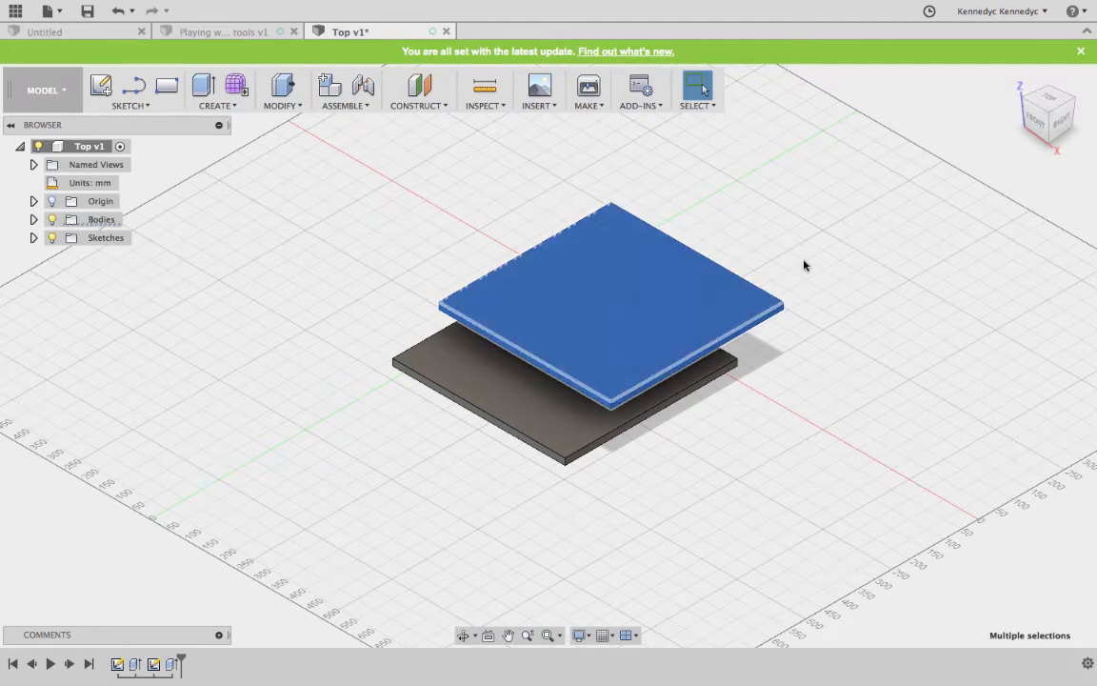
key(Delete)
scroll(702, 372, down, 2)
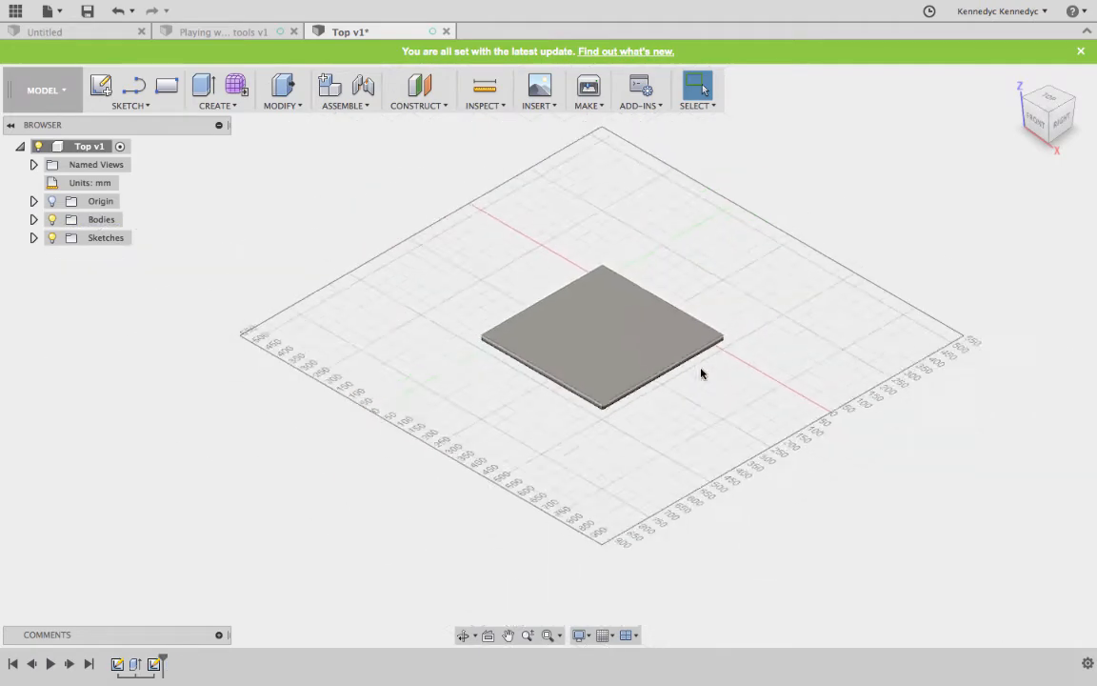
scroll(701, 372, down, 1)
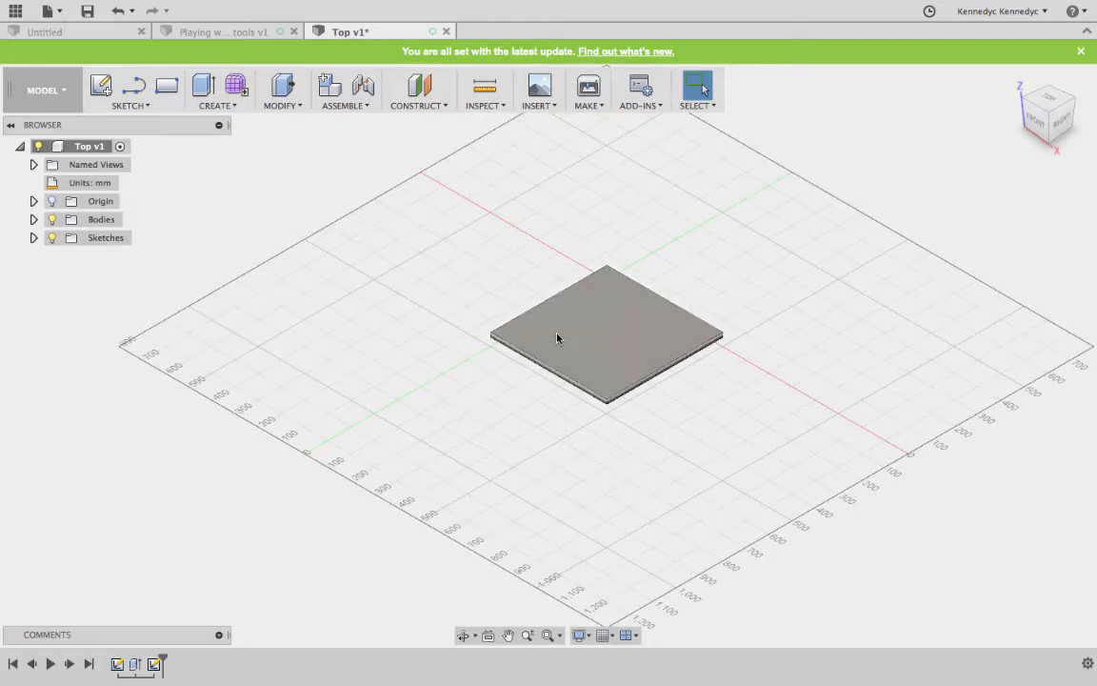
scroll(646, 380, up, 4)
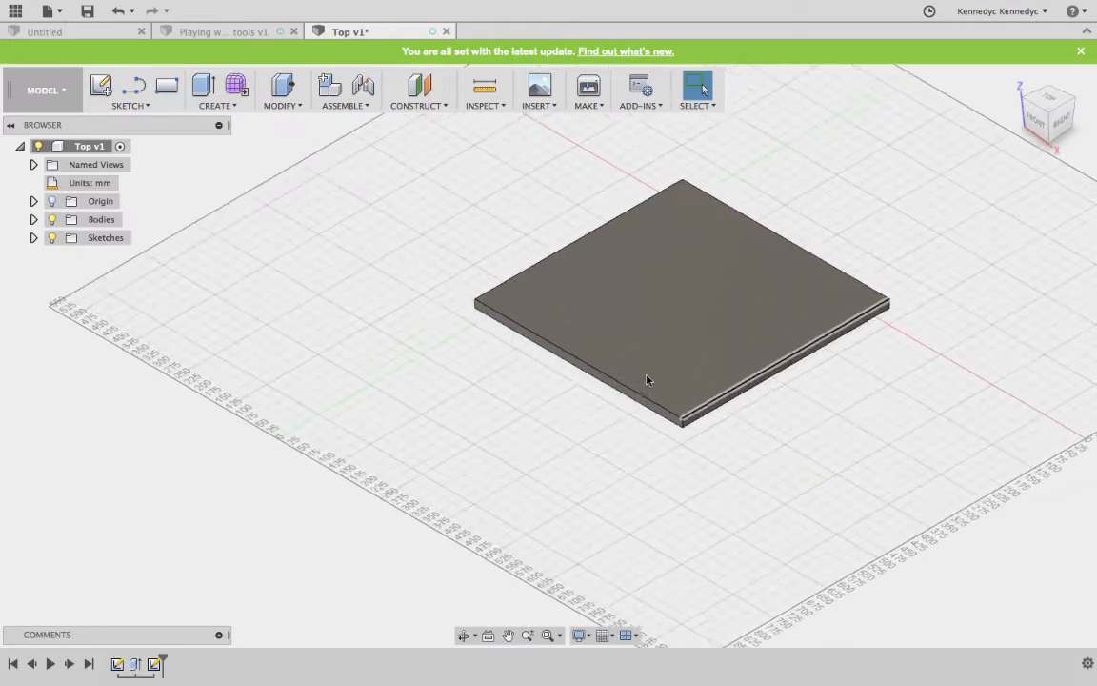
scroll(647, 380, right, 3)
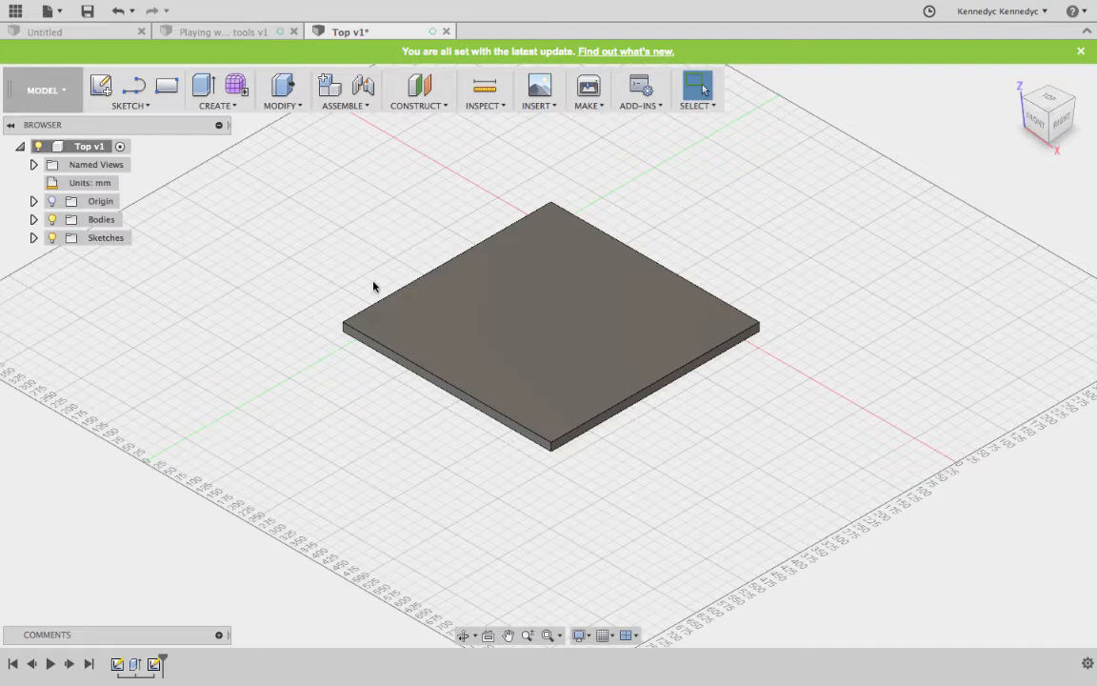
scroll(374, 283, up, 3)
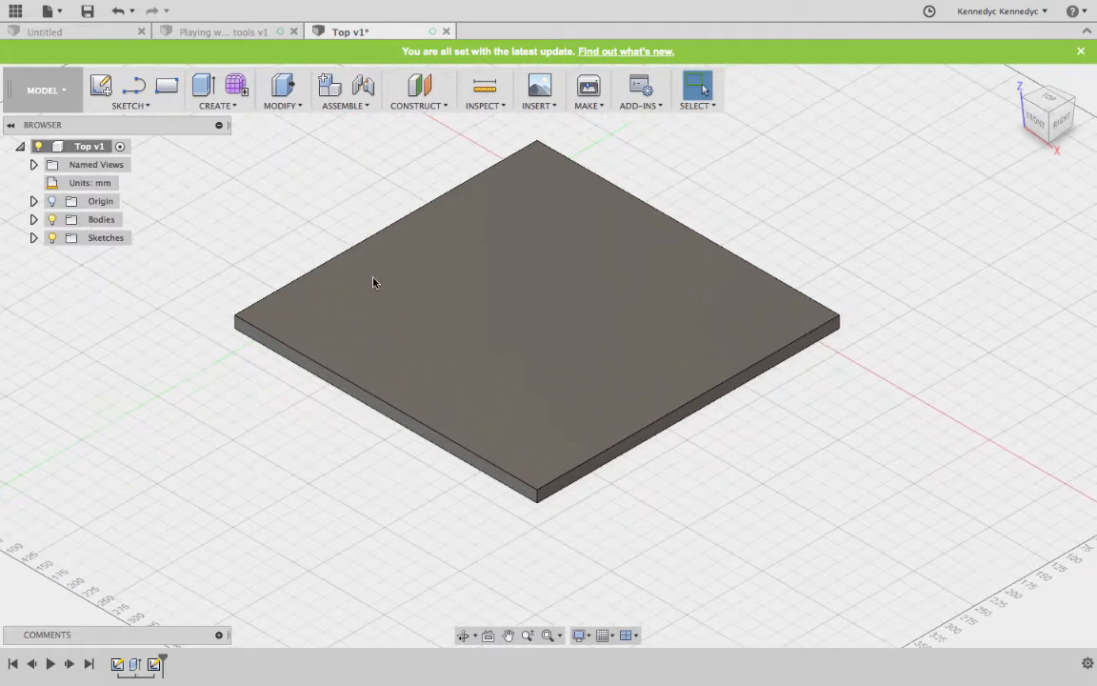
click(282, 107)
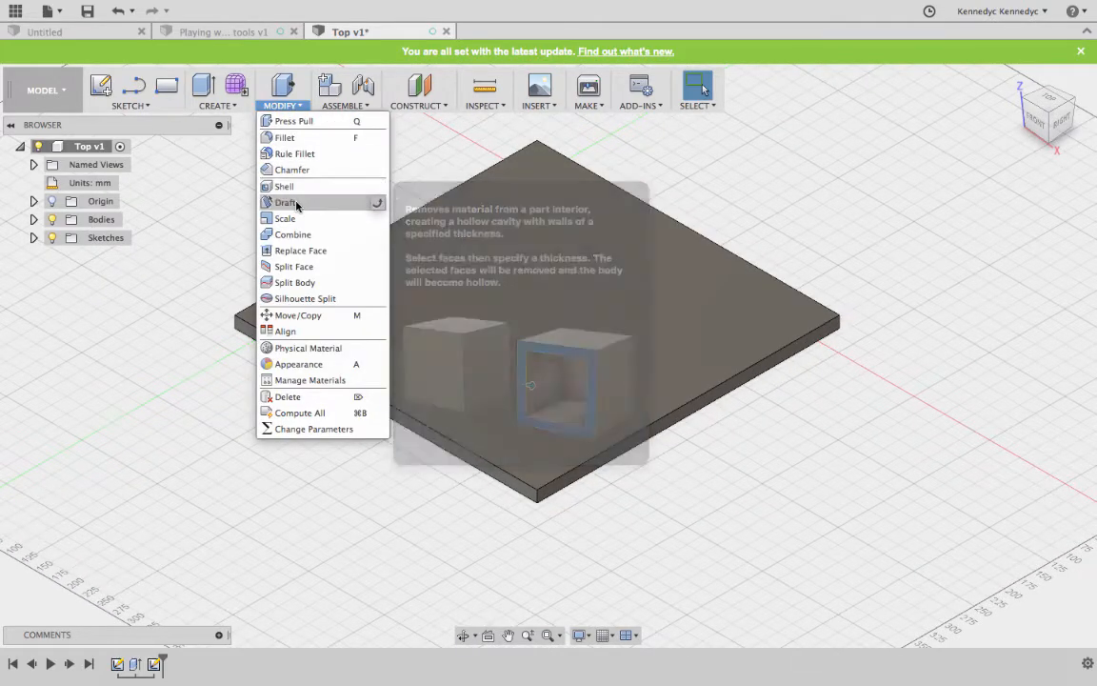
click(292, 170)
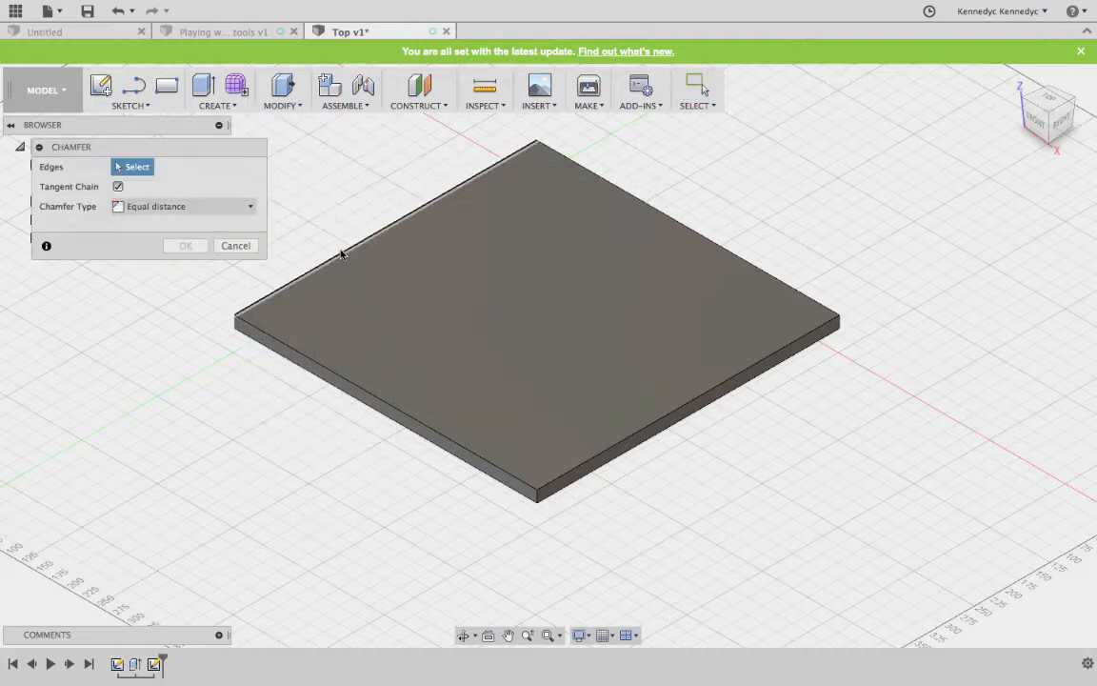
click(338, 255)
click(294, 363)
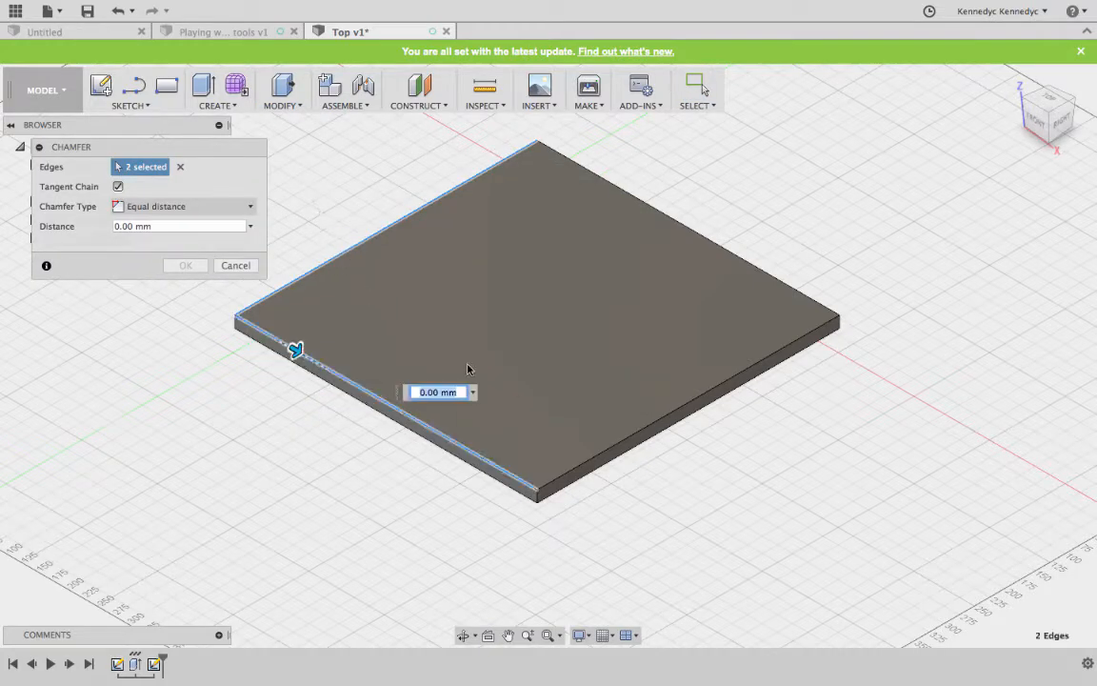
click(617, 443)
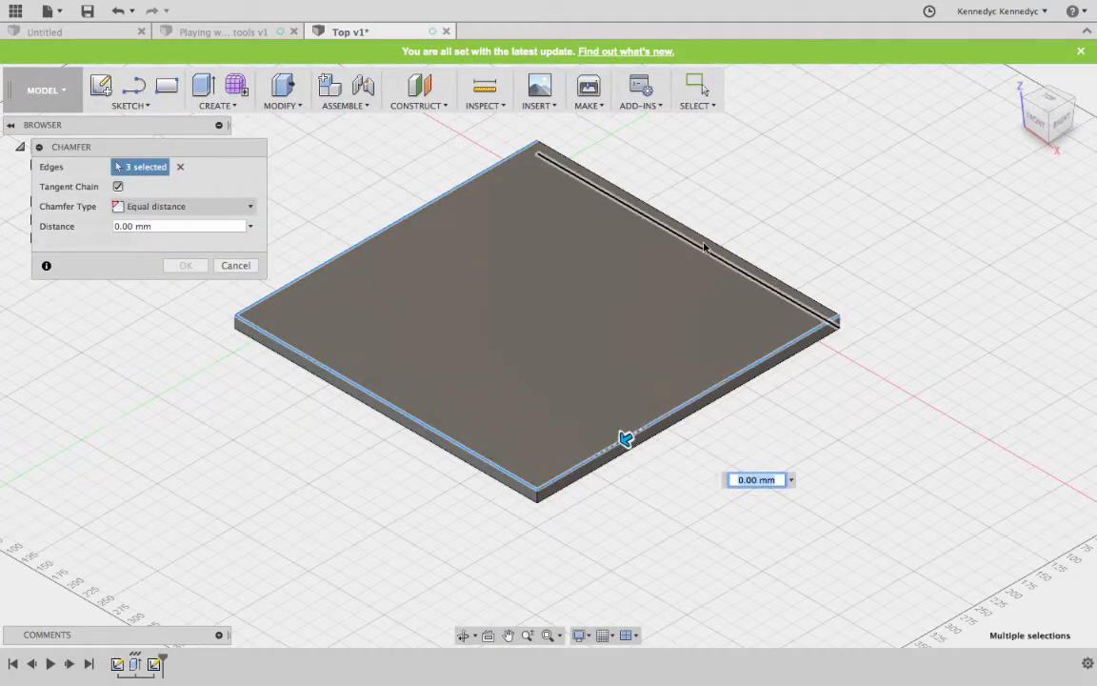
click(707, 245)
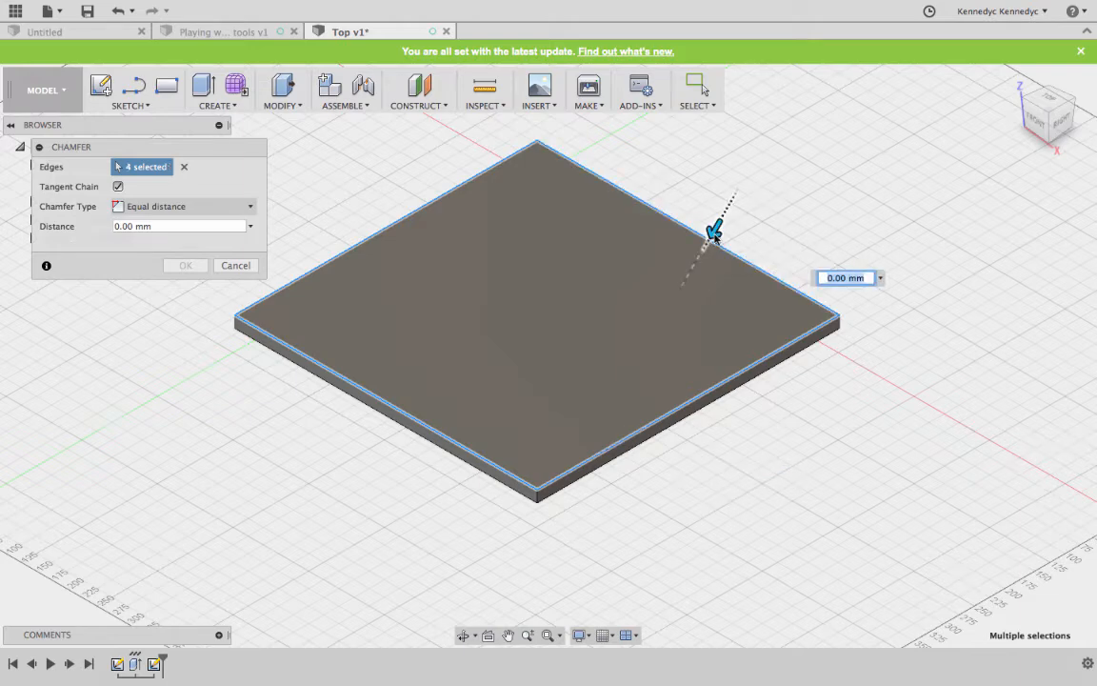
scroll(716, 238, up, 5)
scroll(715, 238, down, 2)
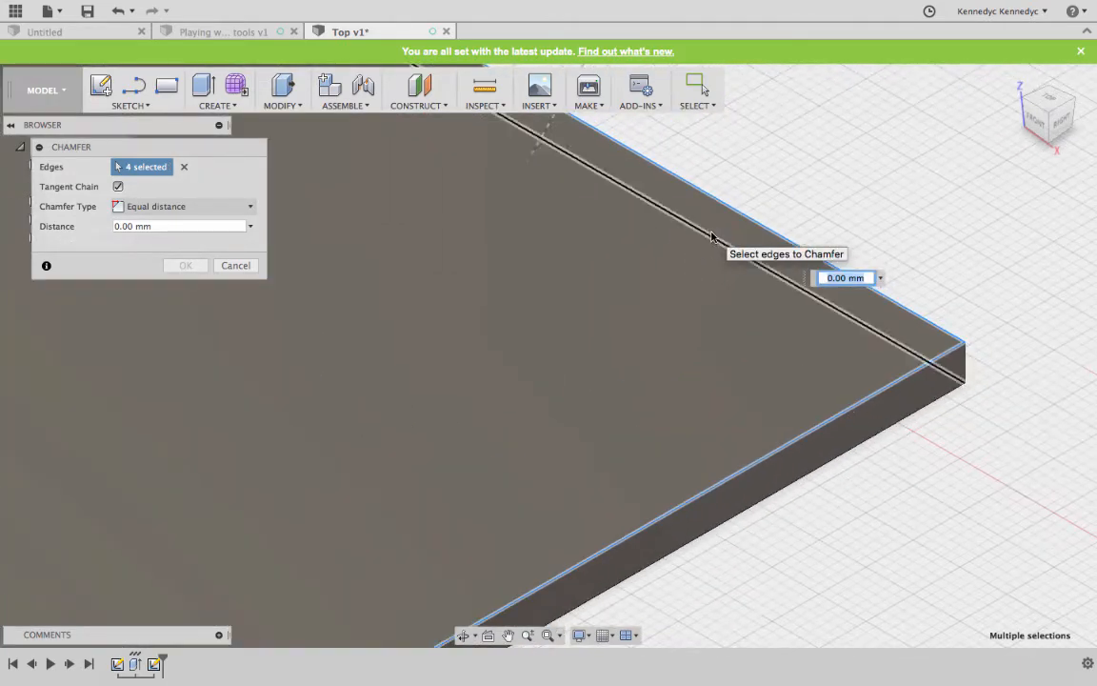
mouse_move(583, 134)
mouse_down()
mouse_move(564, 158)
mouse_move(581, 131)
mouse_up()
click(698, 178)
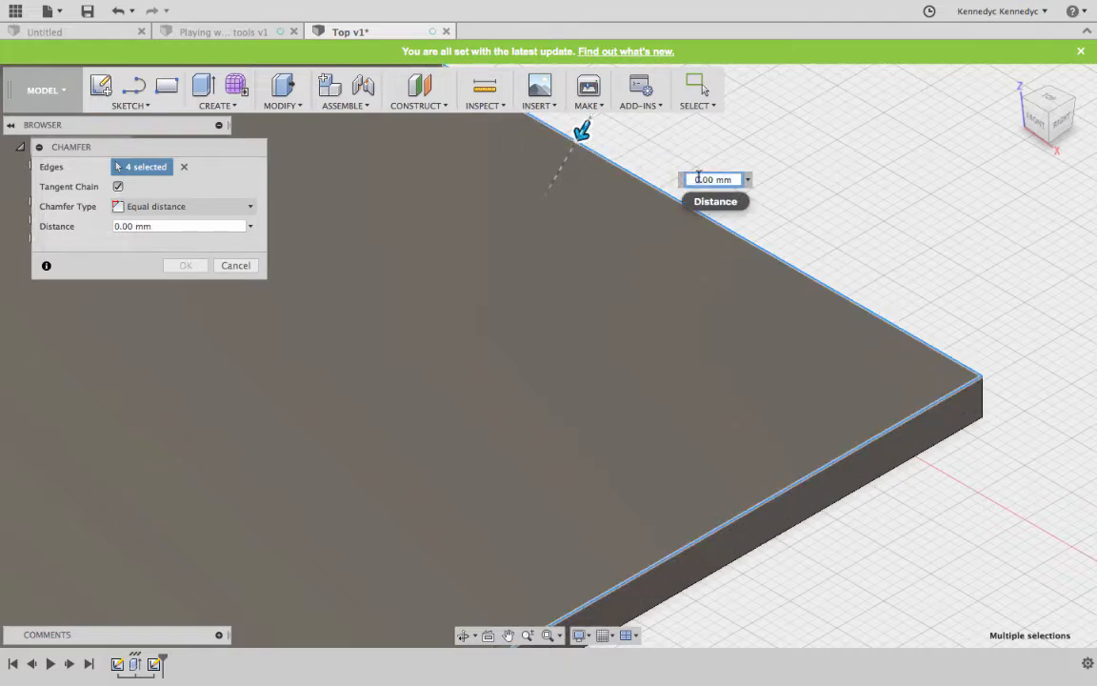
text(5)
key(Return)
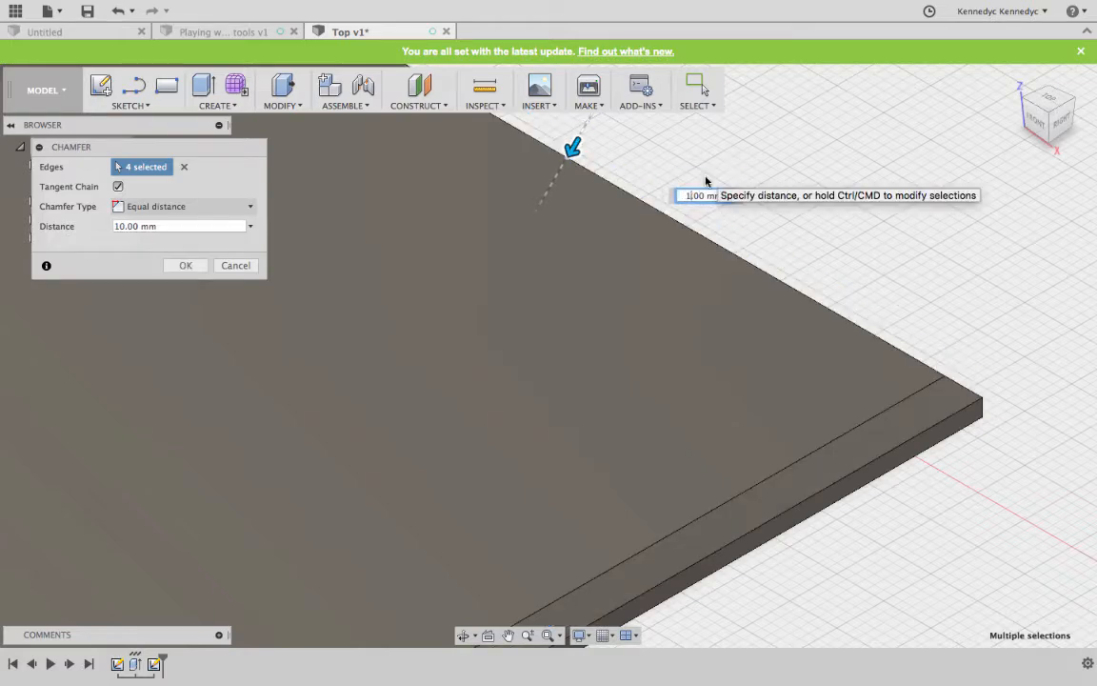
key(BackSpace)
text(1)
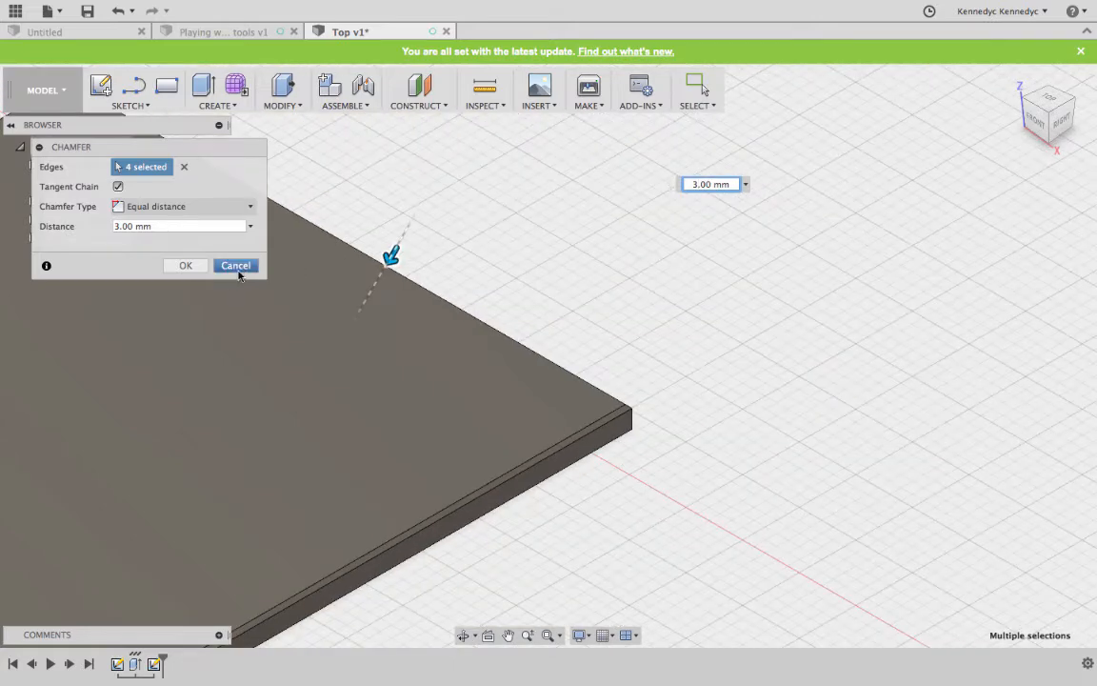
click(239, 265)
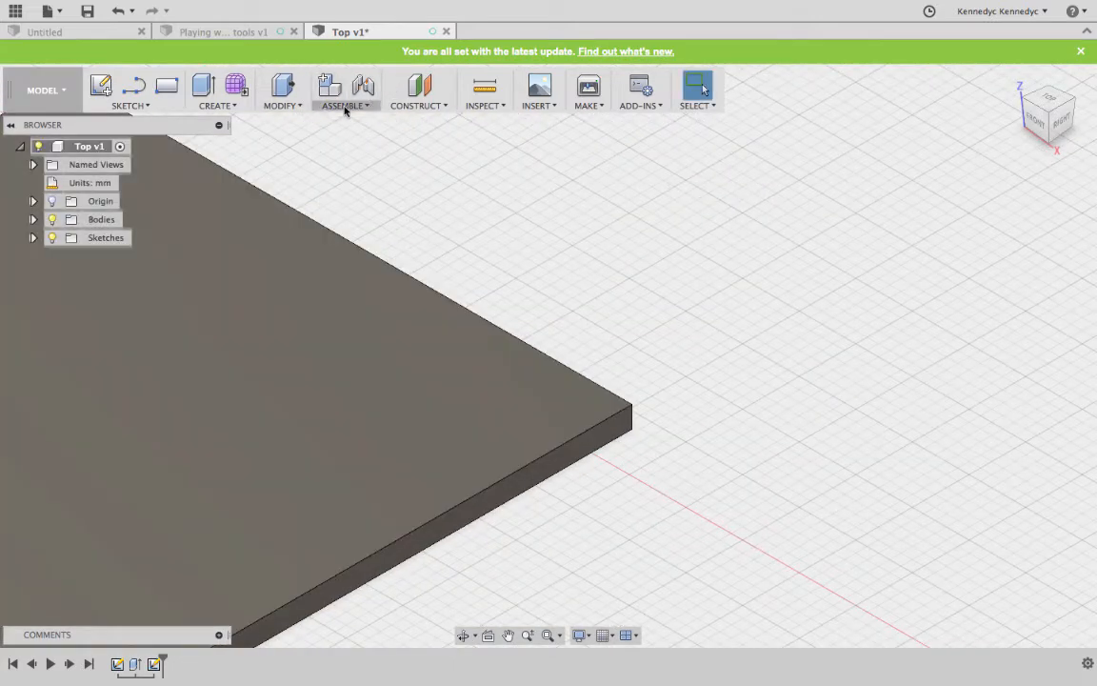
click(348, 108)
click(348, 106)
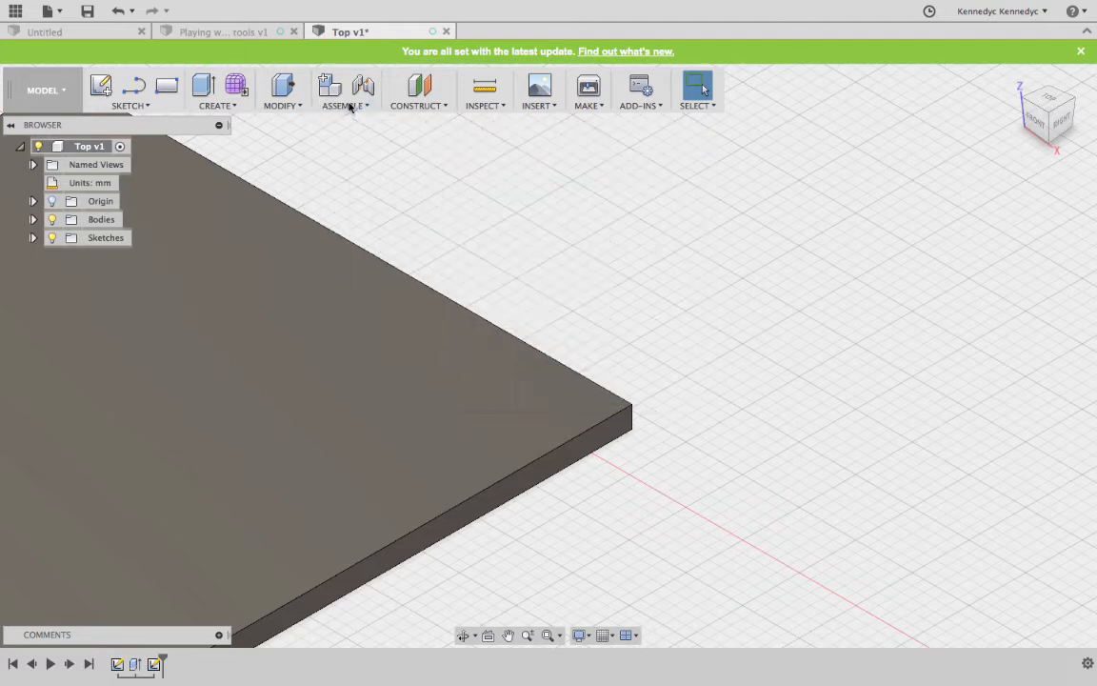
Fillet the four edges of the slab's top face with a constant radius of 5 mm
click(290, 106)
click(285, 137)
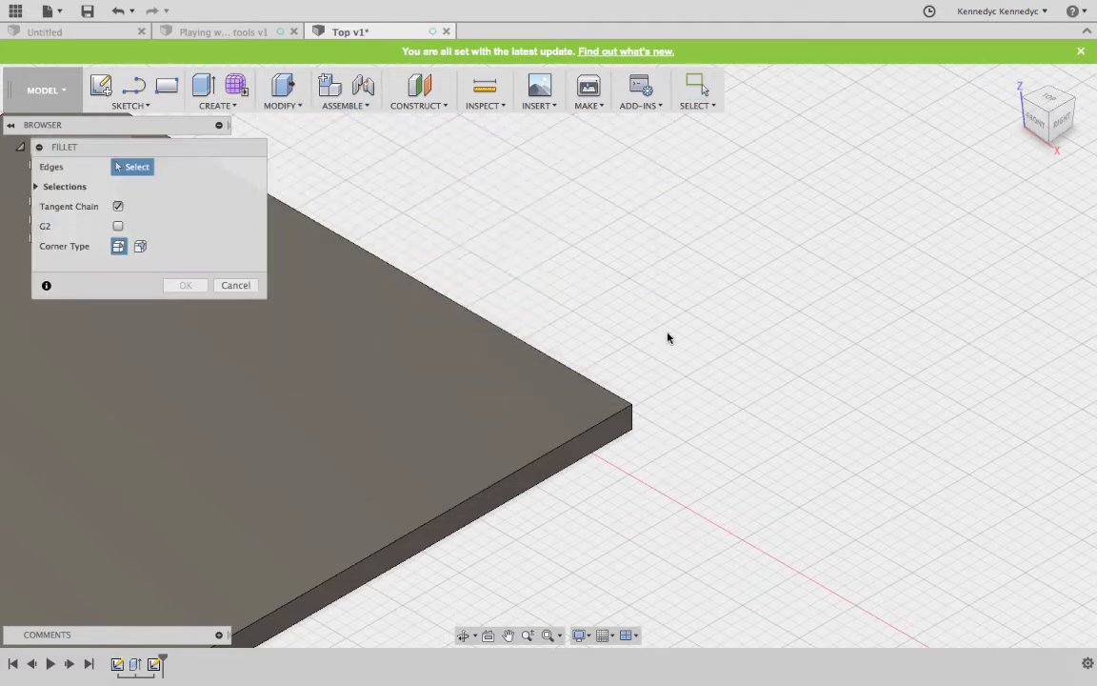
scroll(673, 339, down, 5)
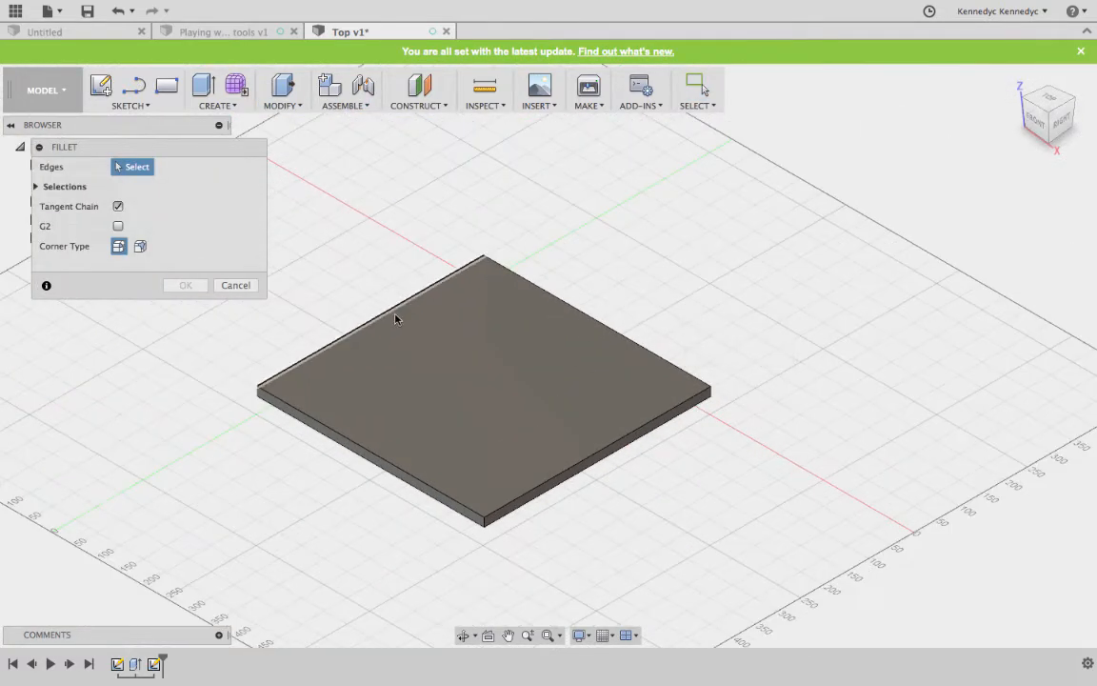
click(392, 314)
click(316, 419)
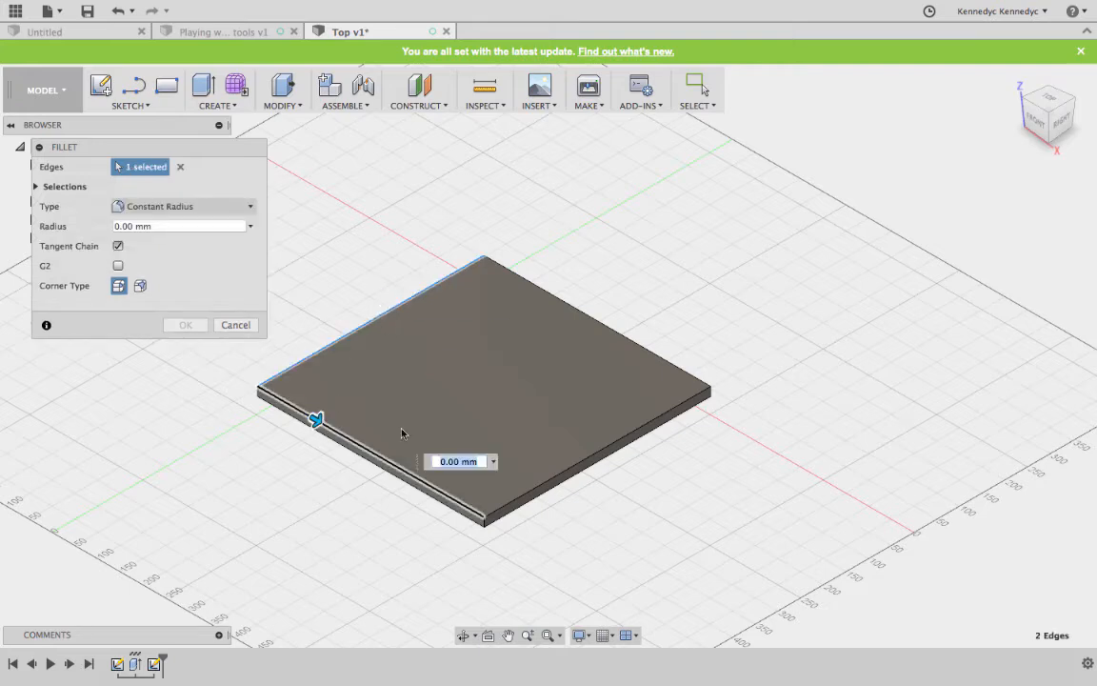
click(560, 478)
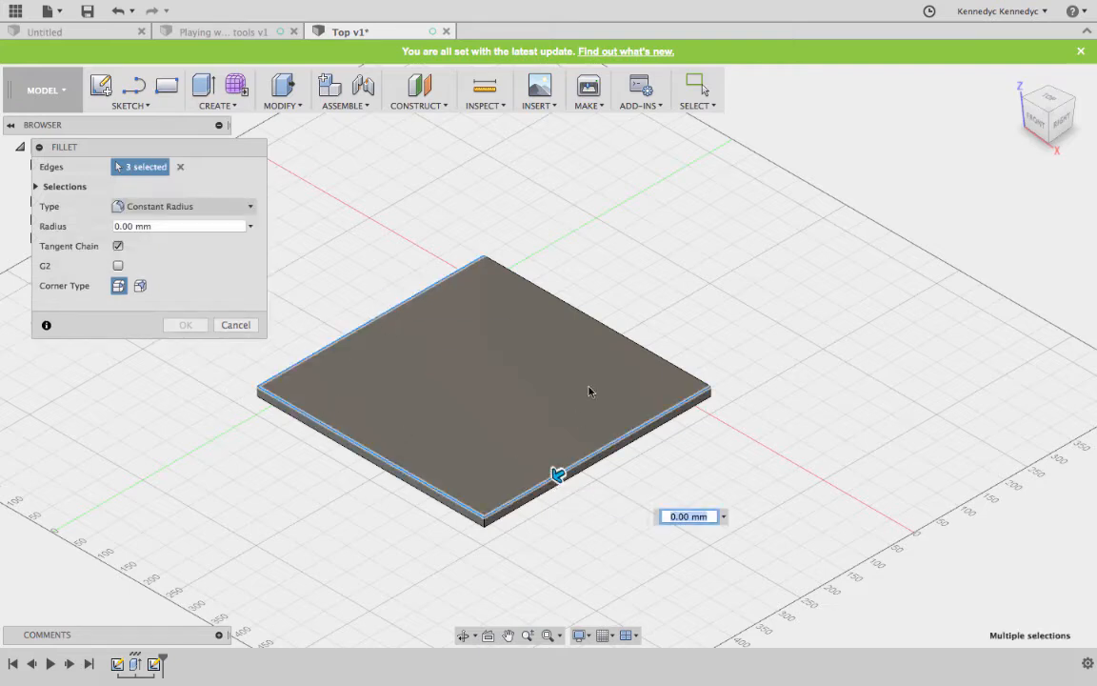
click(619, 341)
click(621, 341)
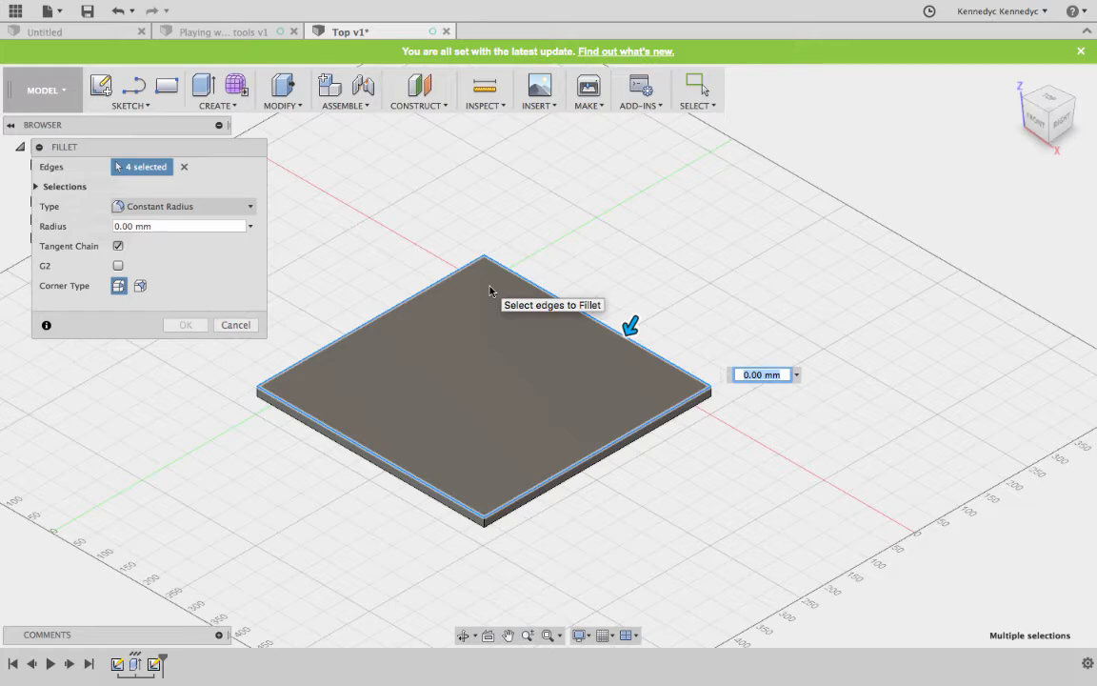
scroll(489, 291, up, 5)
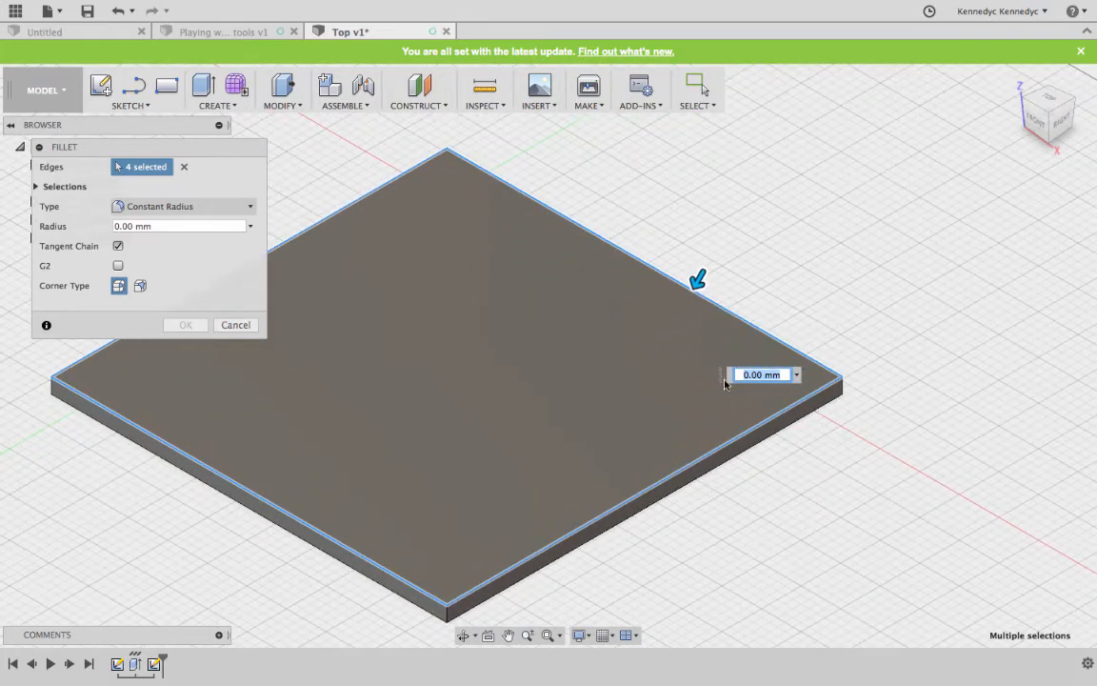
text(3)
key(Return)
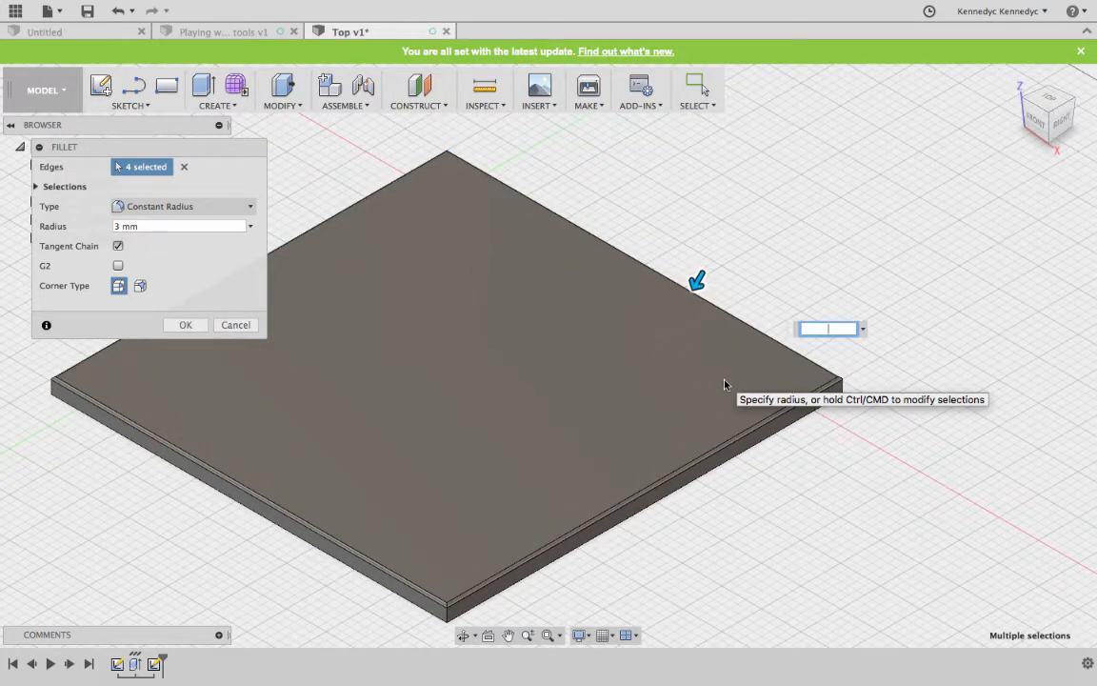
text(19)
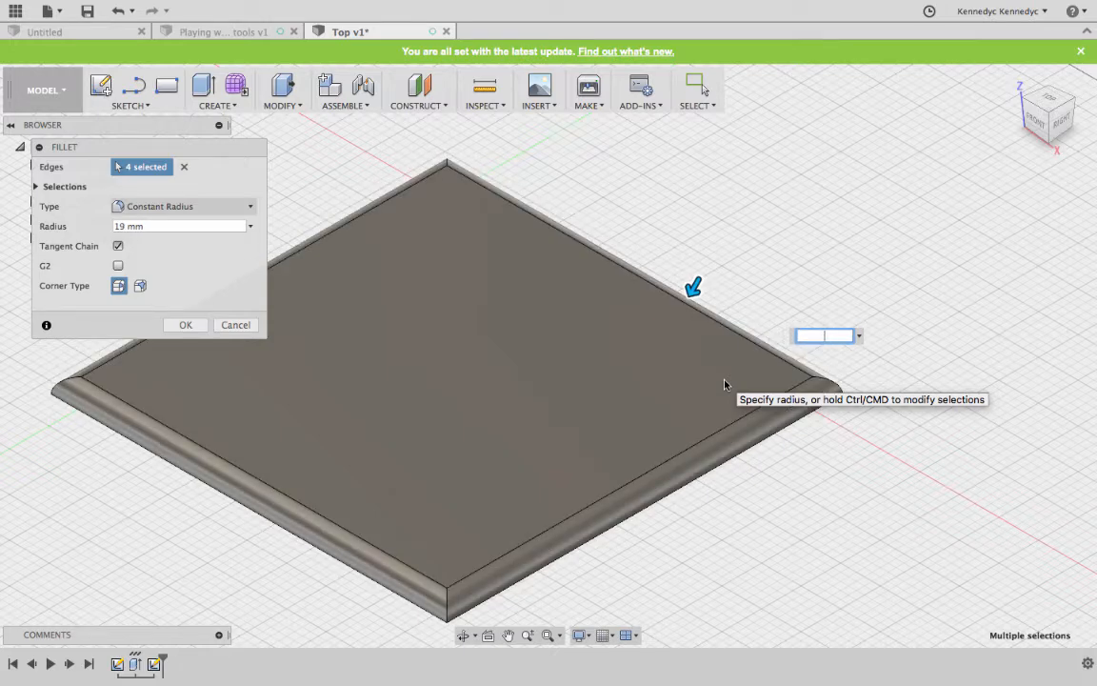
text(5)
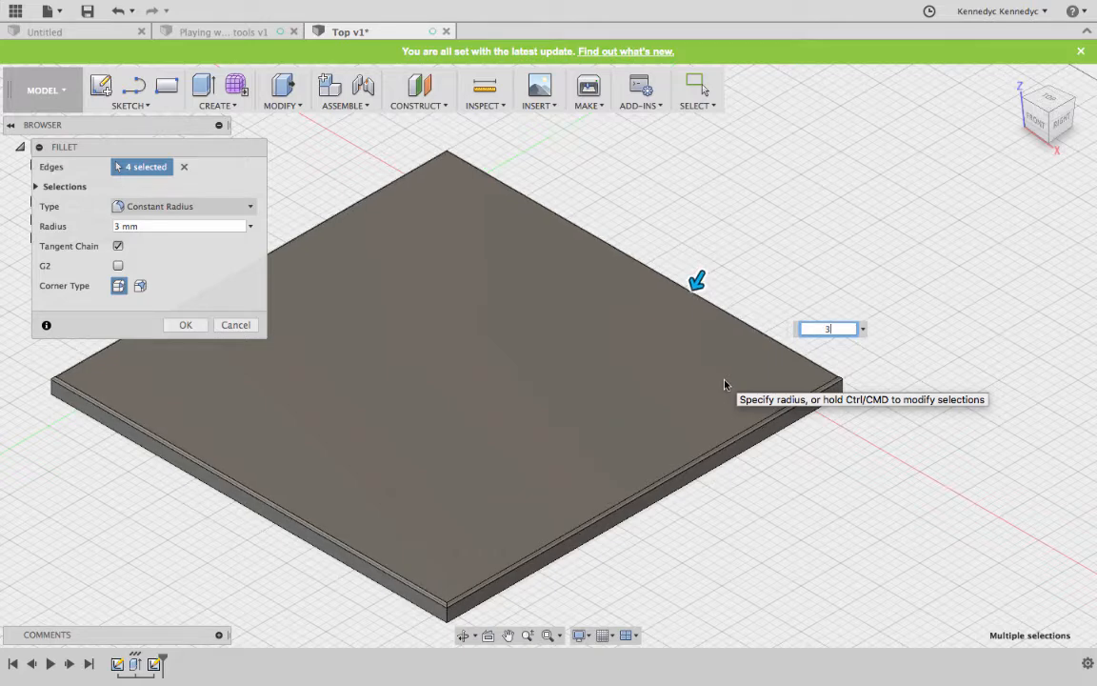
text(5)
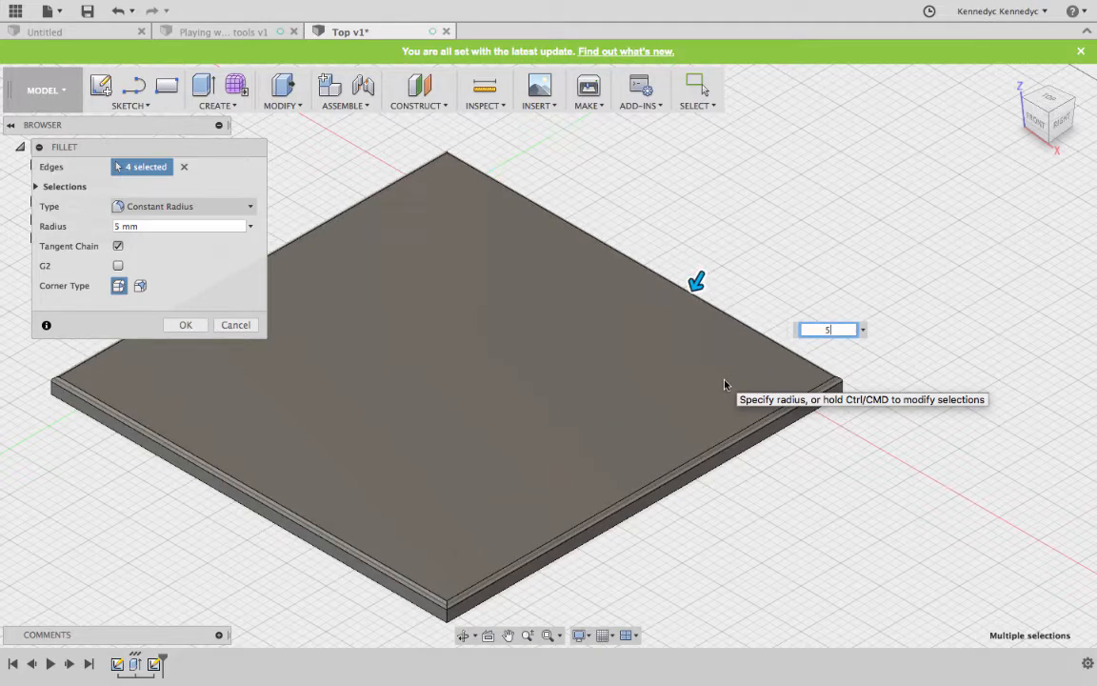
key(Return)
Rename the slab body as Top and create a component from it
scroll(934, 486, down, 1)
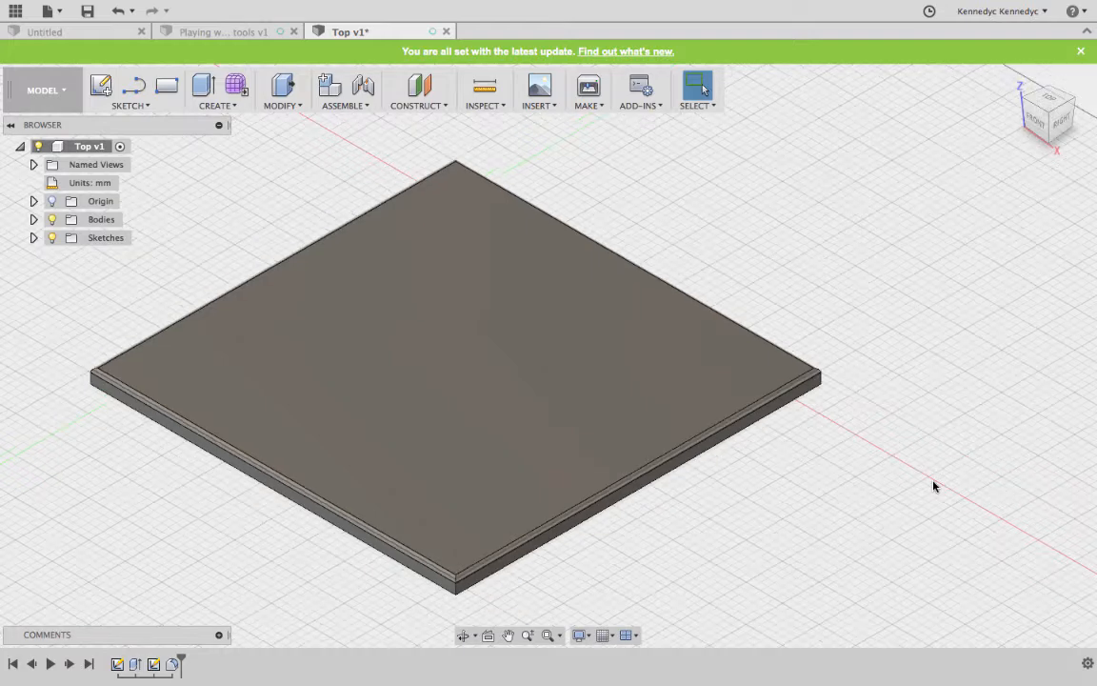
scroll(873, 473, left, 3)
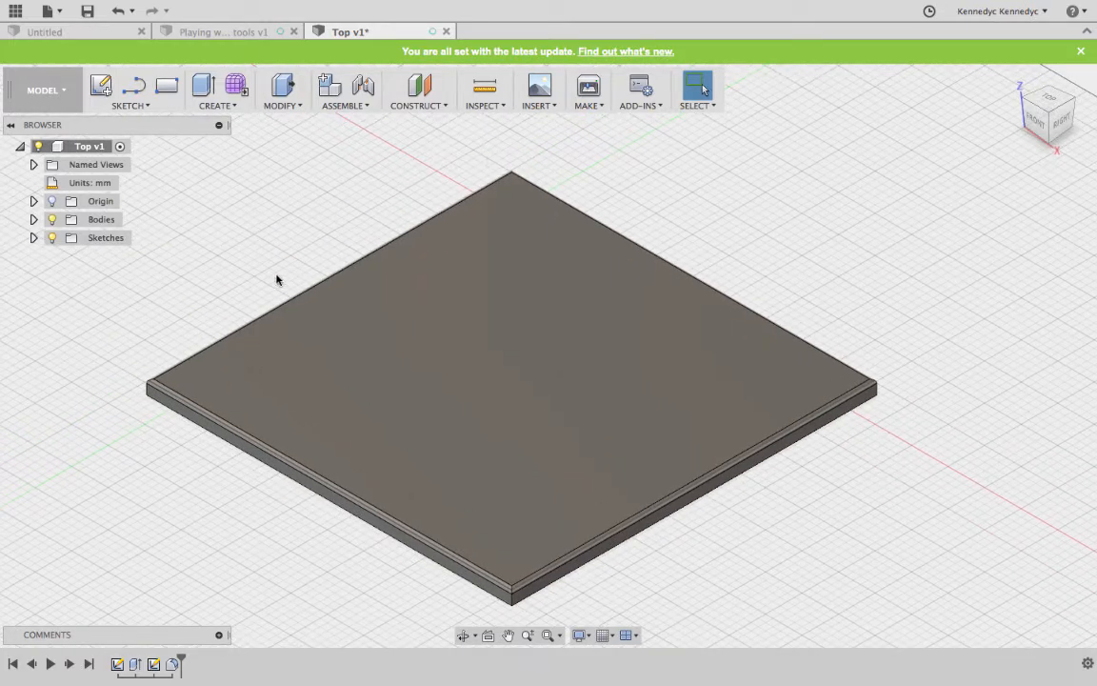
click(33, 219)
click(104, 241)
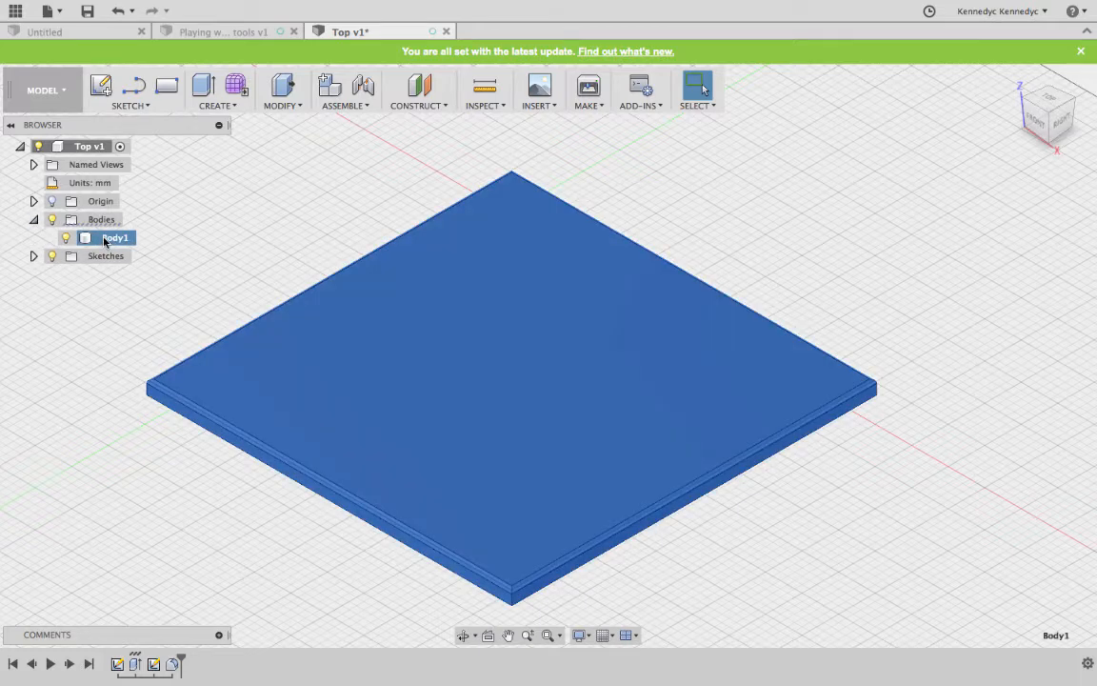
click(105, 241)
text(Top)
key(Return)
right_click(103, 241)
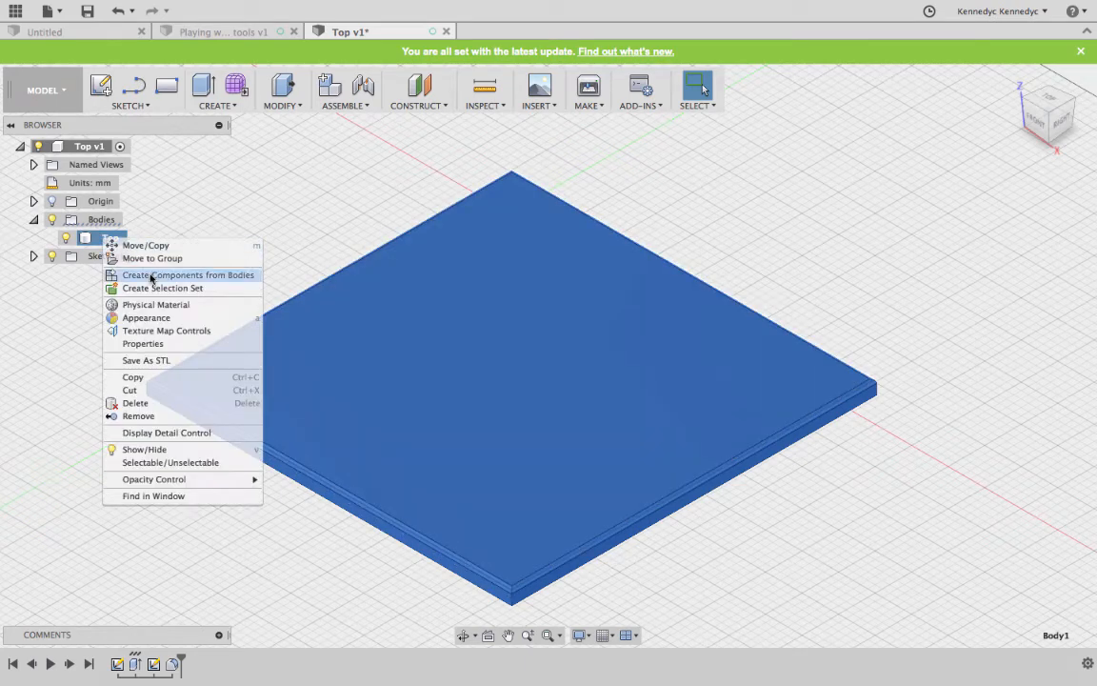
click(243, 277)
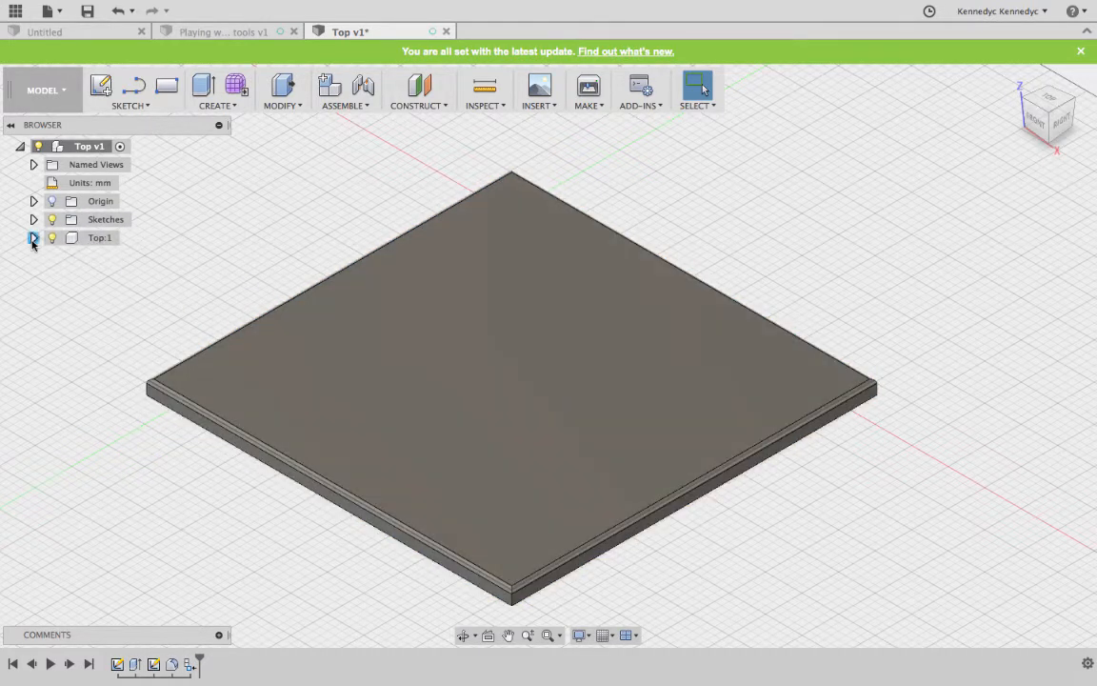
Examine the contents of the new Top component in the design tree
click(33, 238)
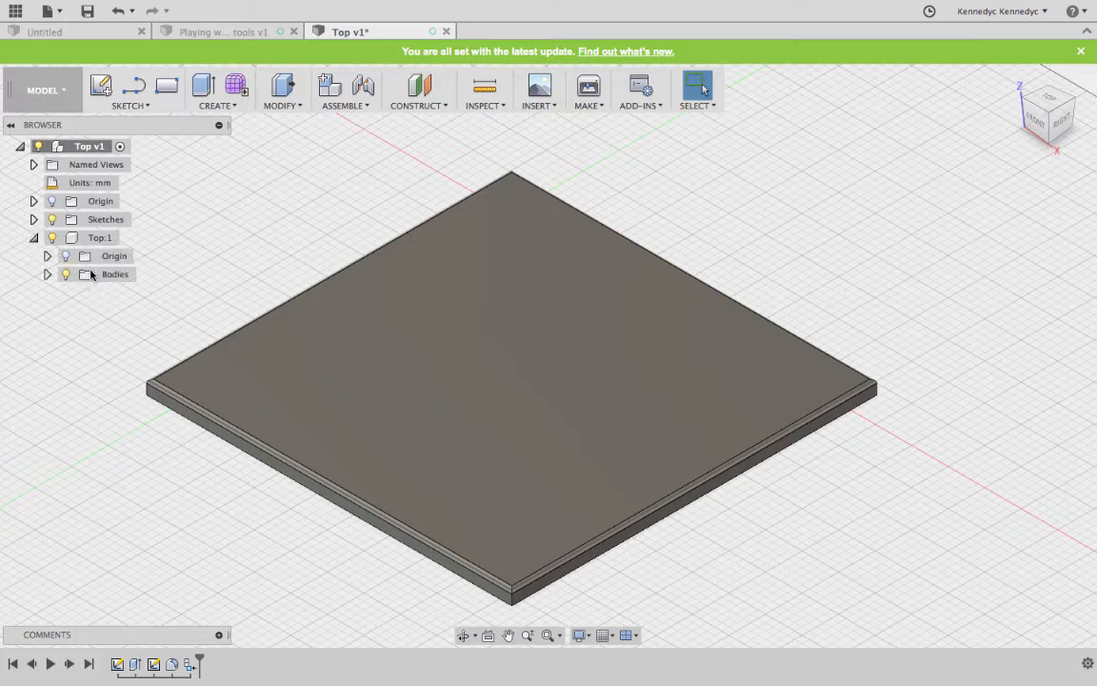
click(65, 274)
click(65, 275)
click(87, 239)
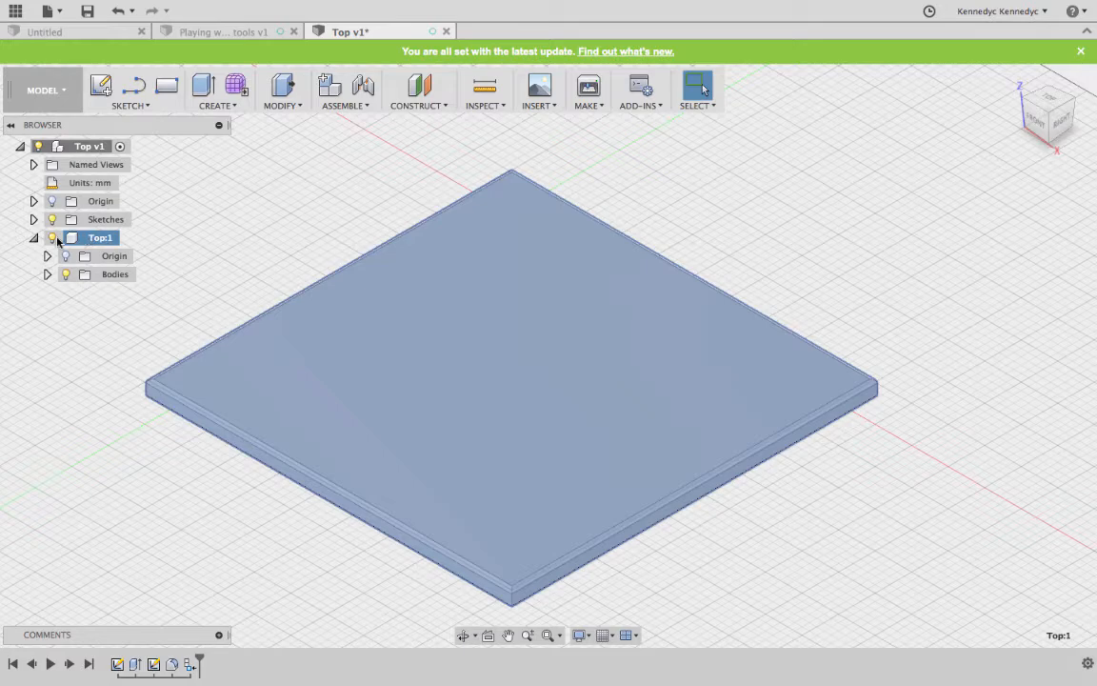
click(33, 238)
click(174, 249)
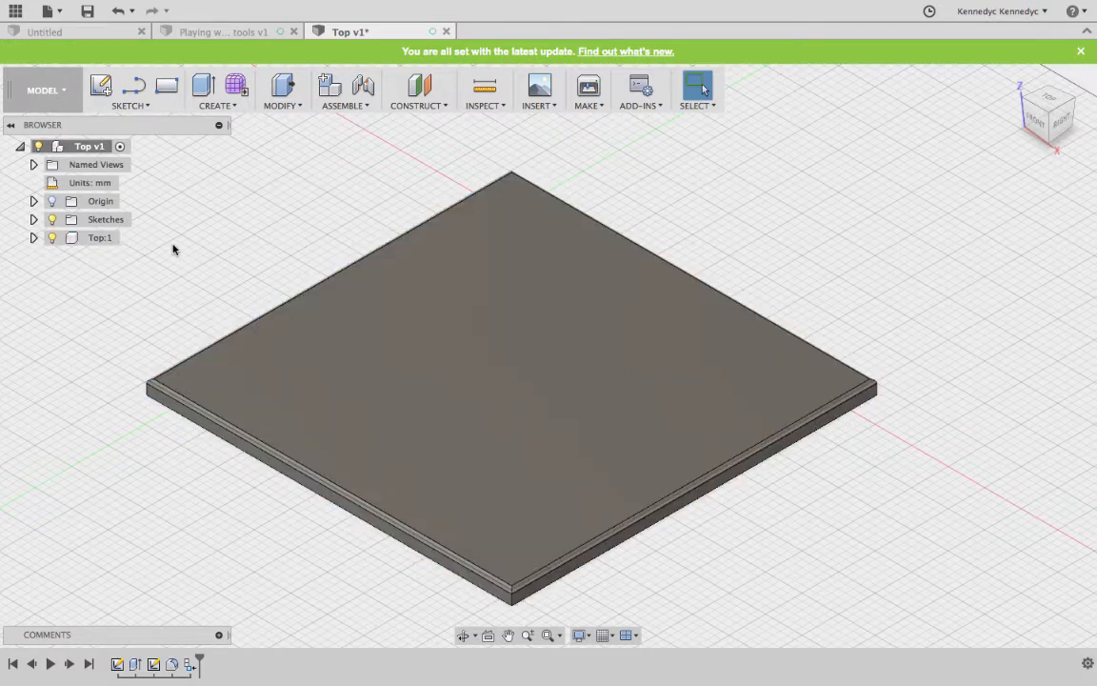
Save the table top design with the version description User Saved and start a new design
scroll(134, 270, down, 1)
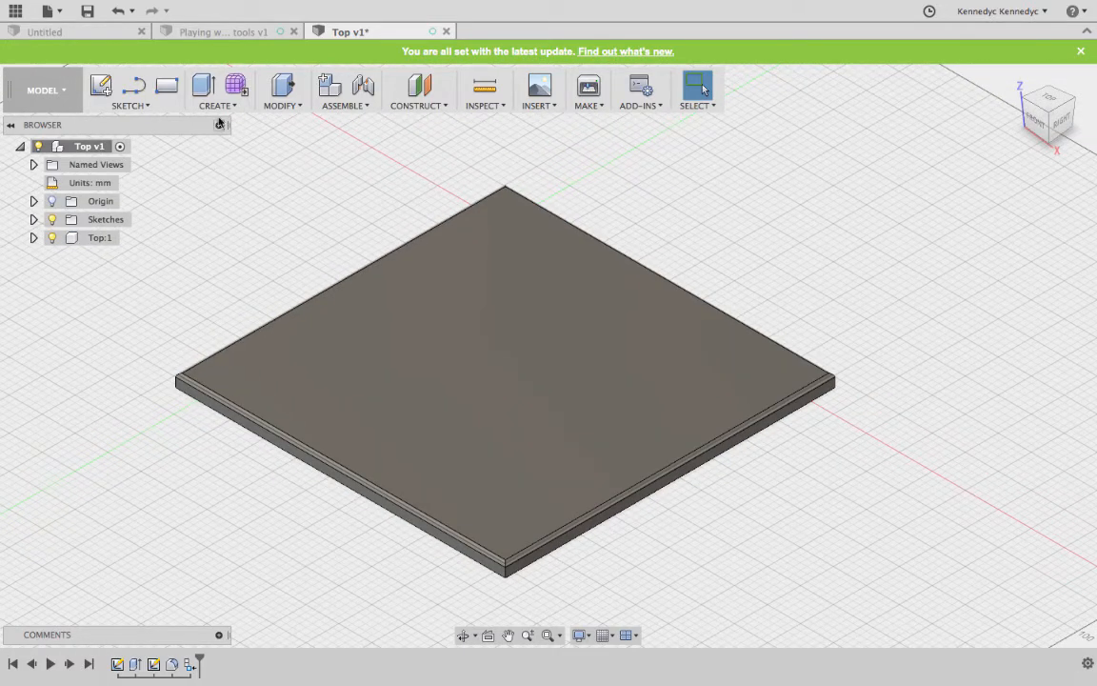
click(88, 13)
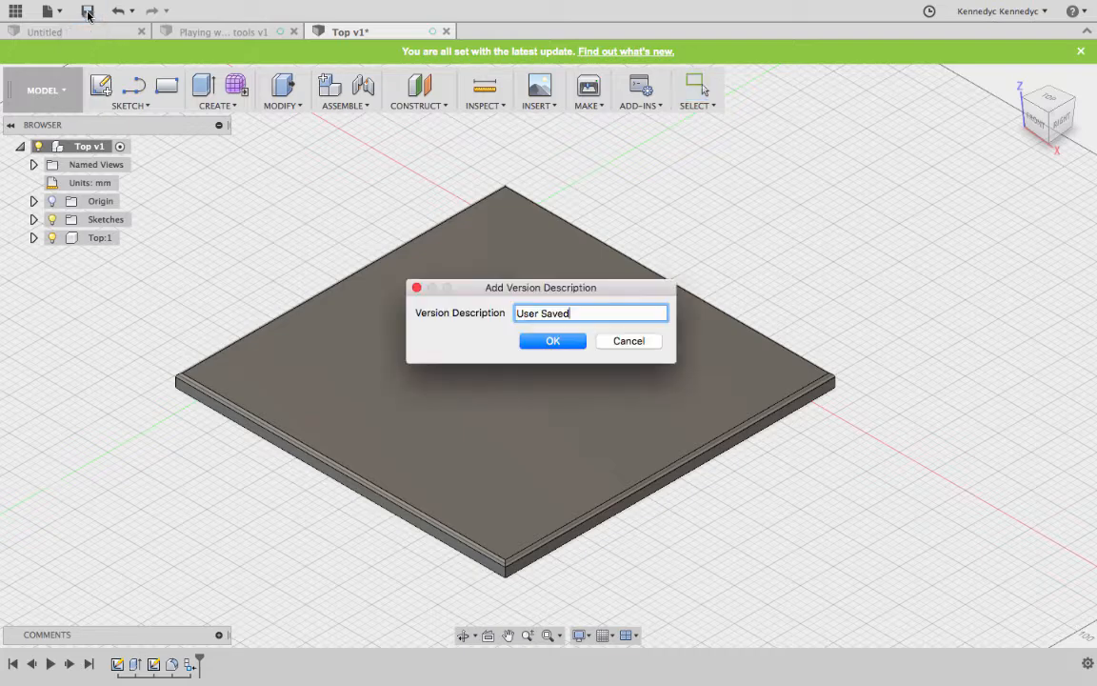
click(550, 342)
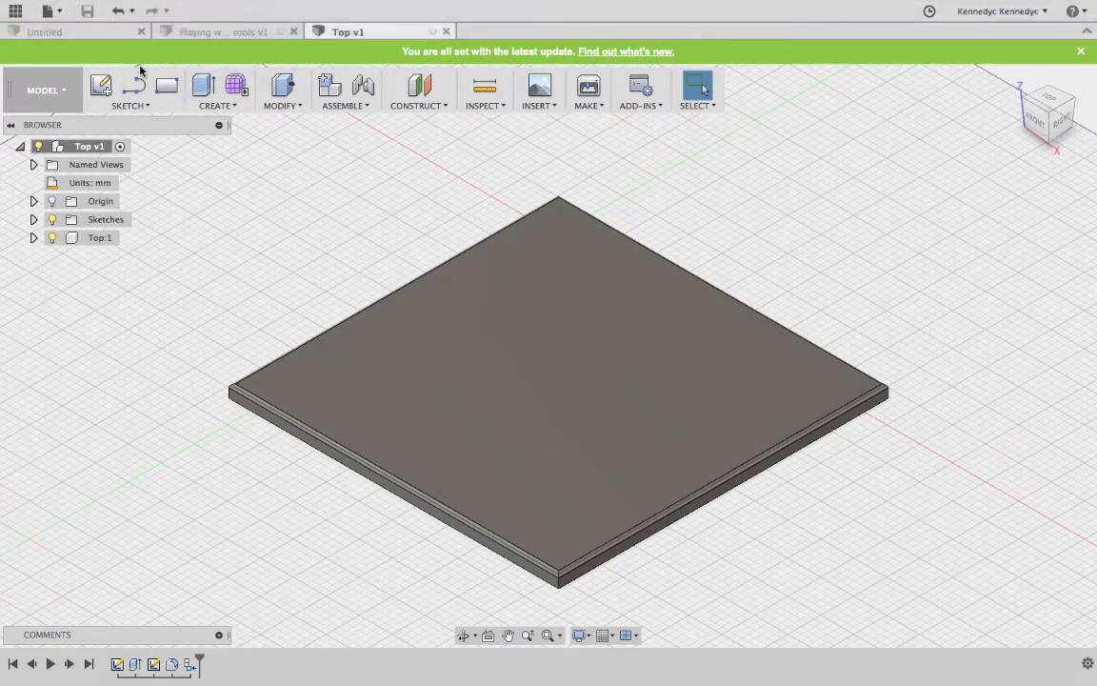
click(57, 14)
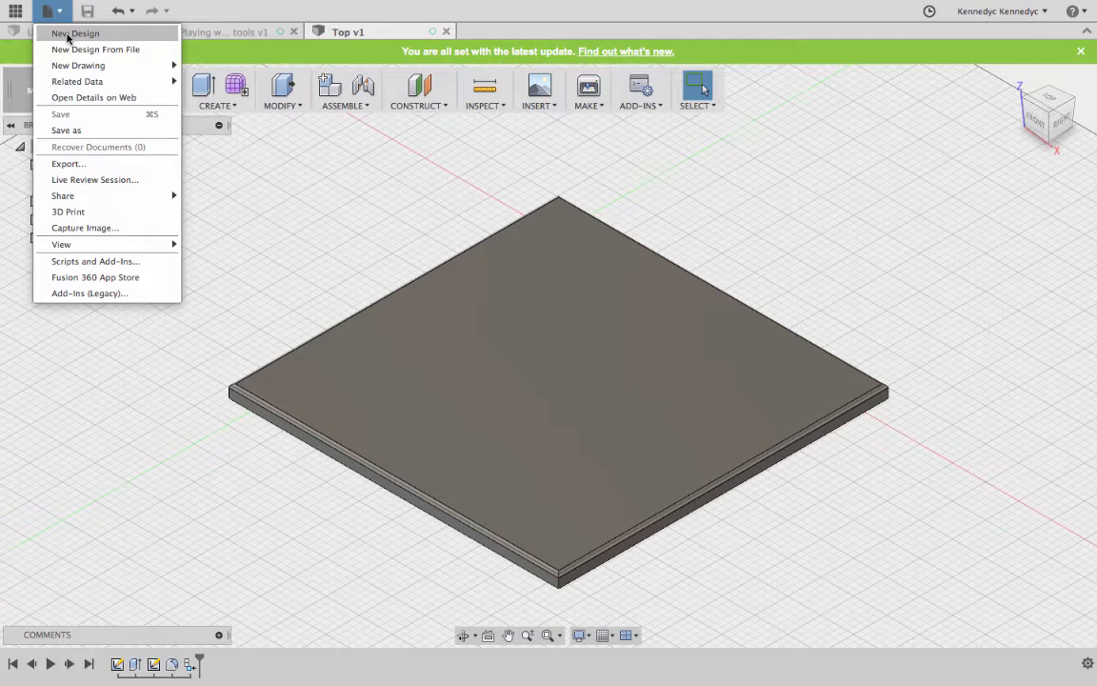
click(68, 35)
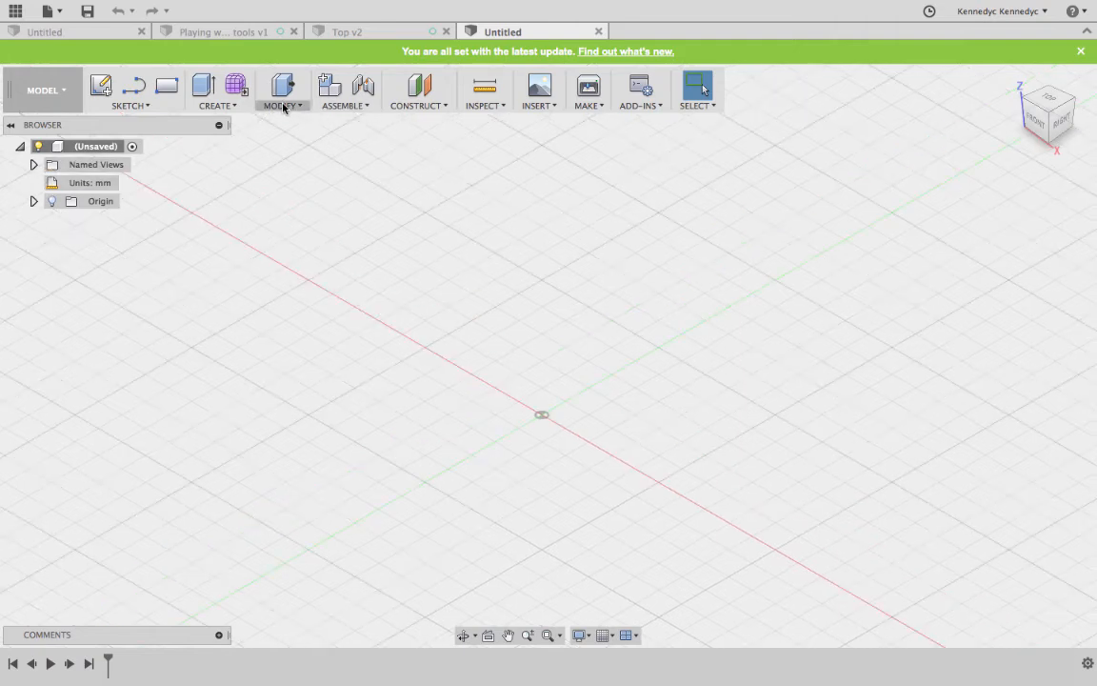
Sketch a 40 by 40 mm center rectangle near the origin on the horizontal XY plane and finish the sketch
click(153, 106)
mouse_move(149, 157)
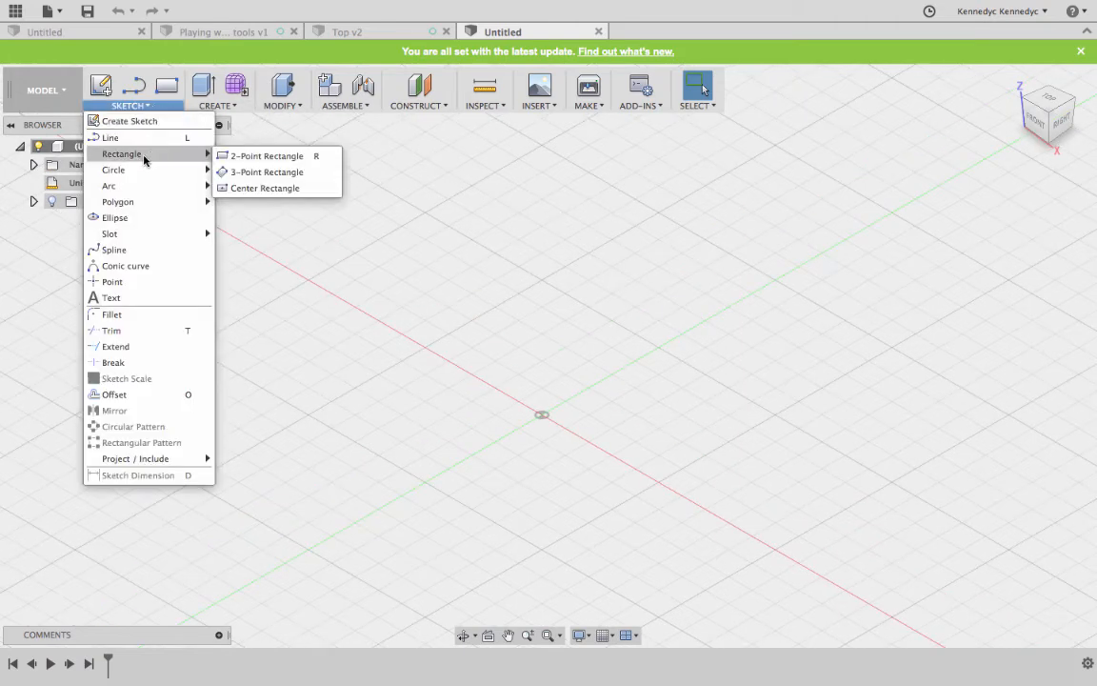
click(240, 189)
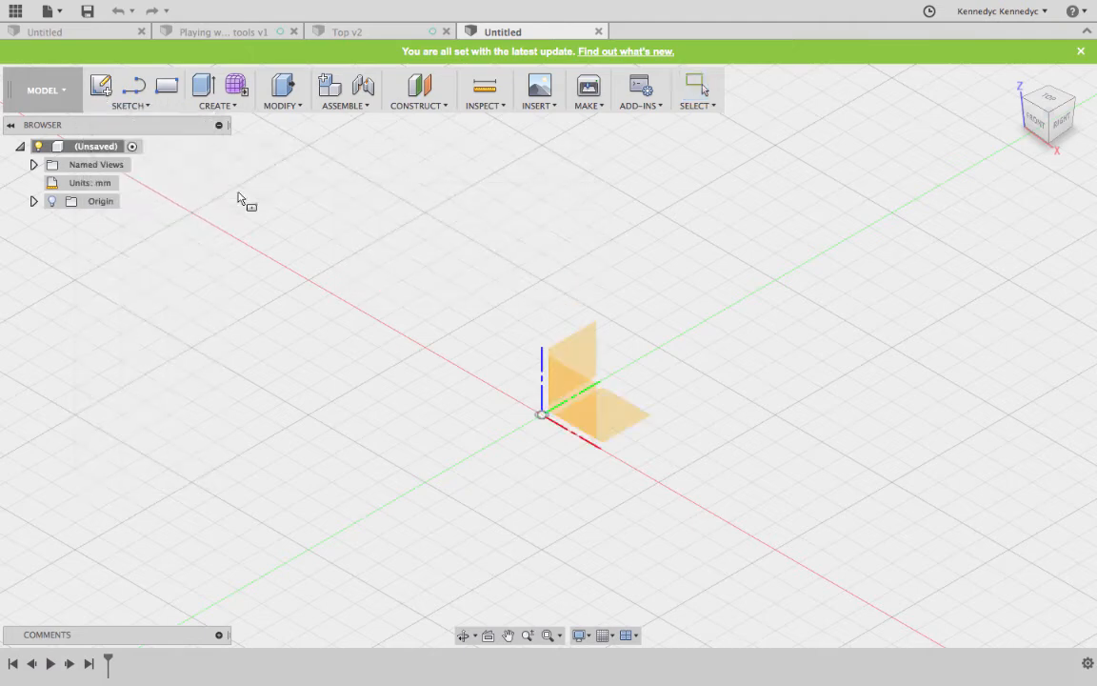
click(619, 414)
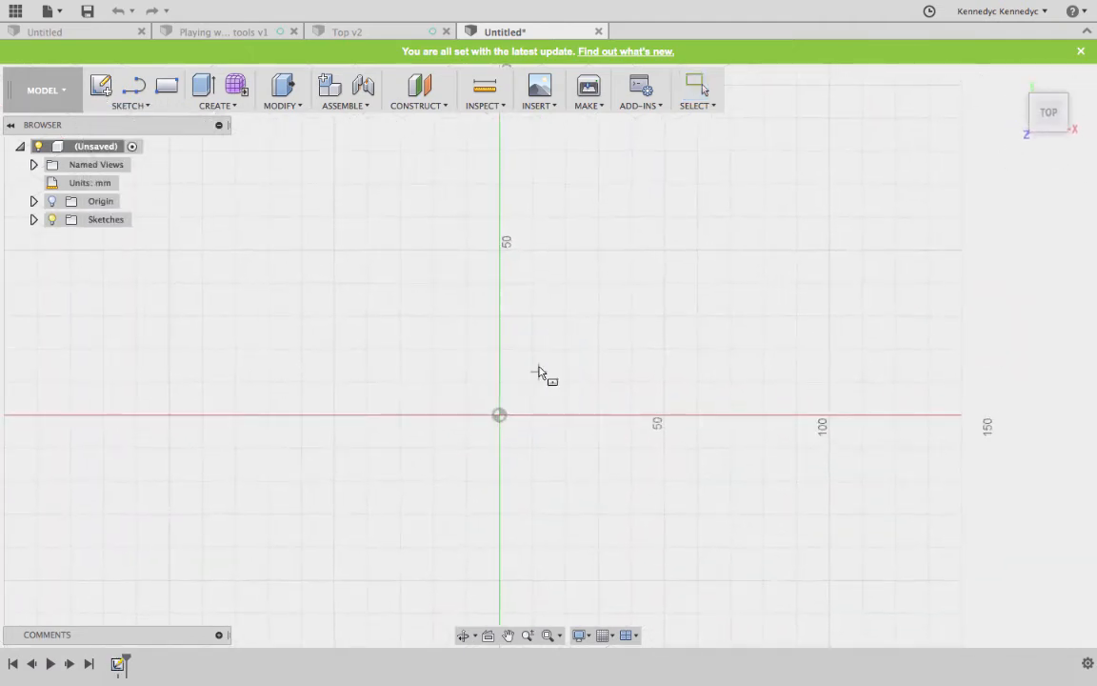
click(539, 369)
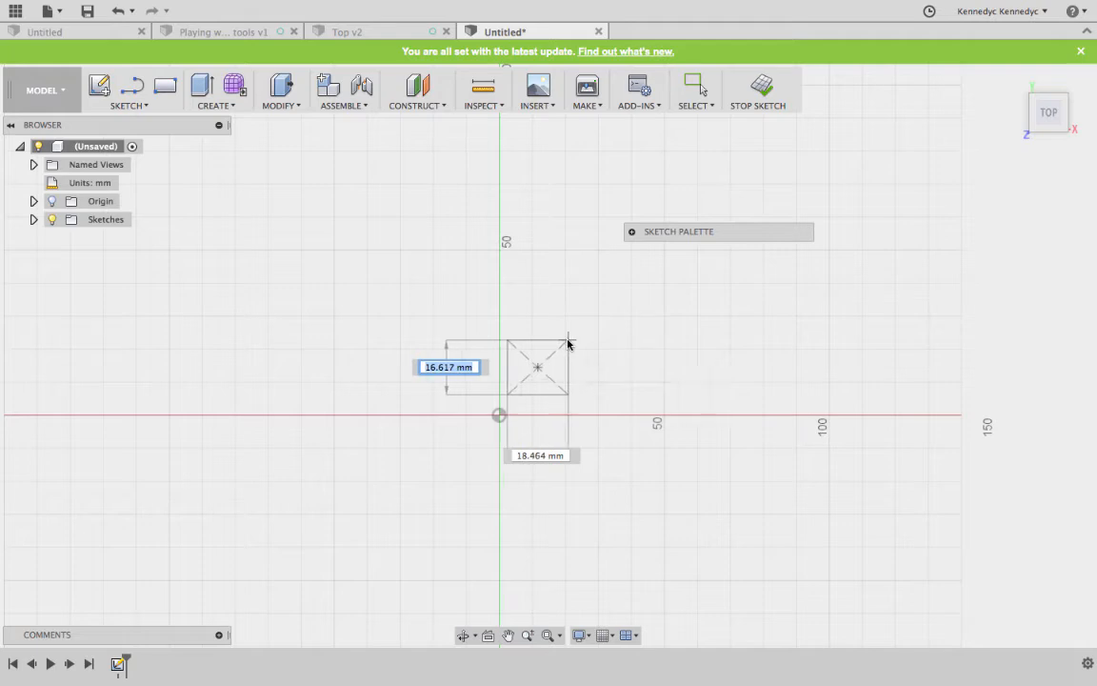
text(40)
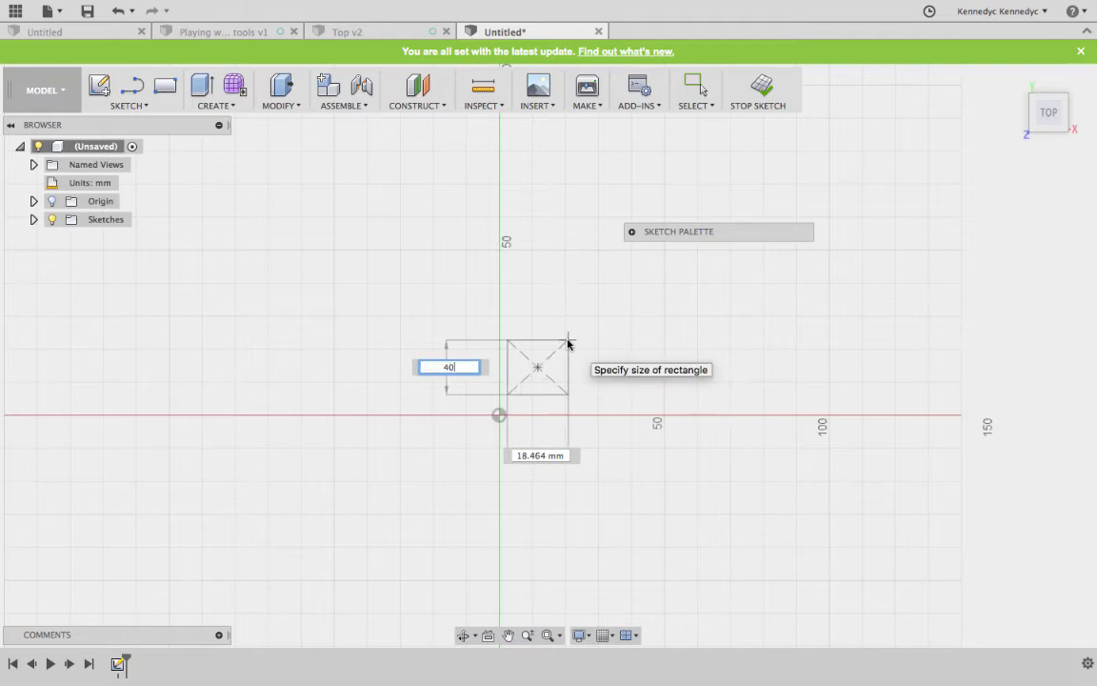
key(Tab)
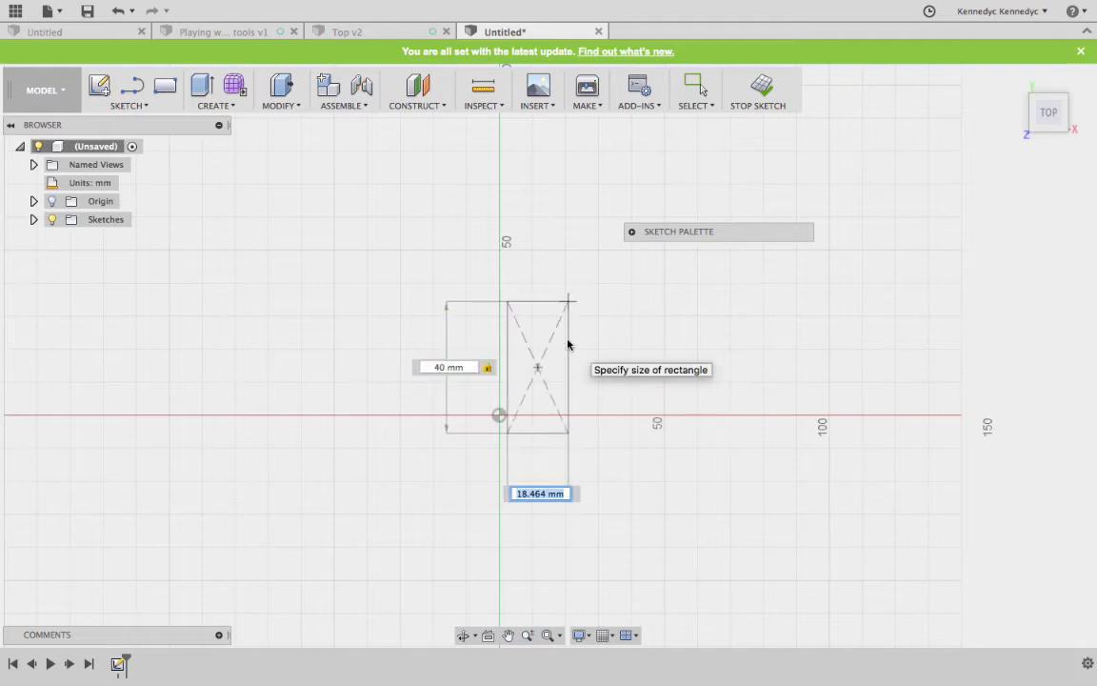
text(40)
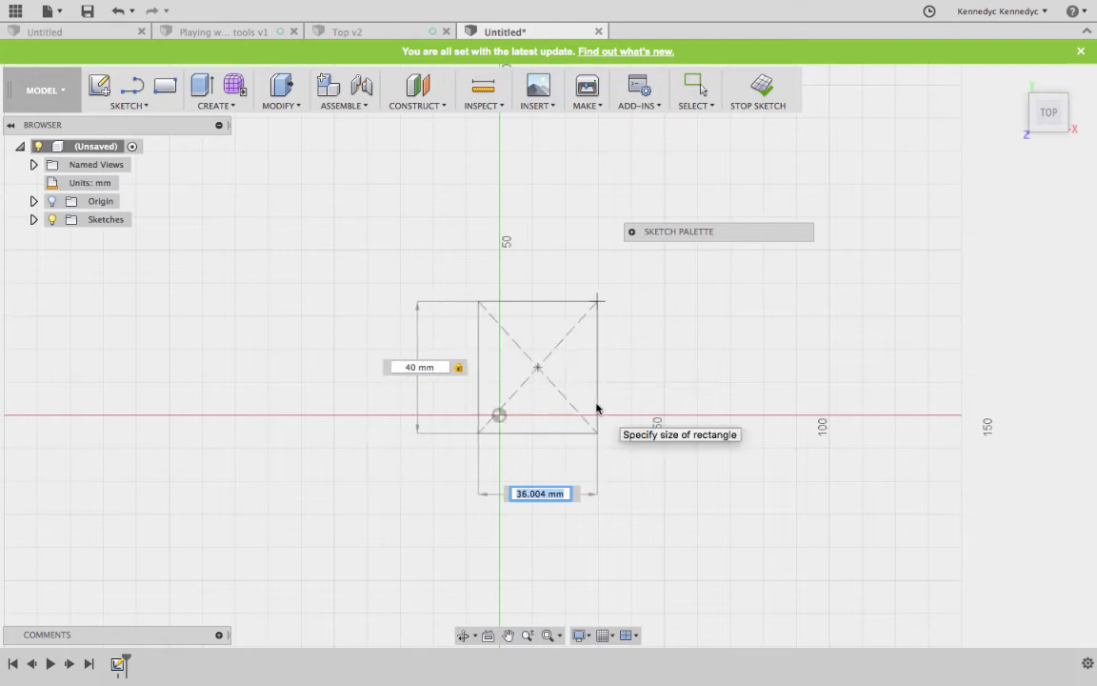
text(40)
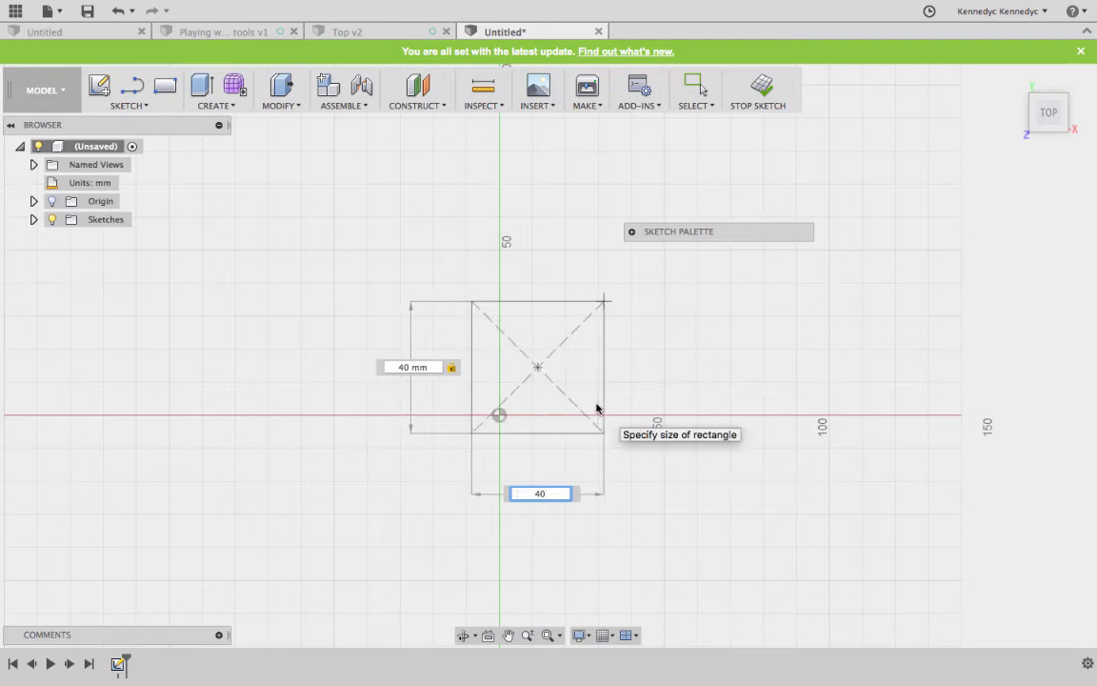
key(Return)
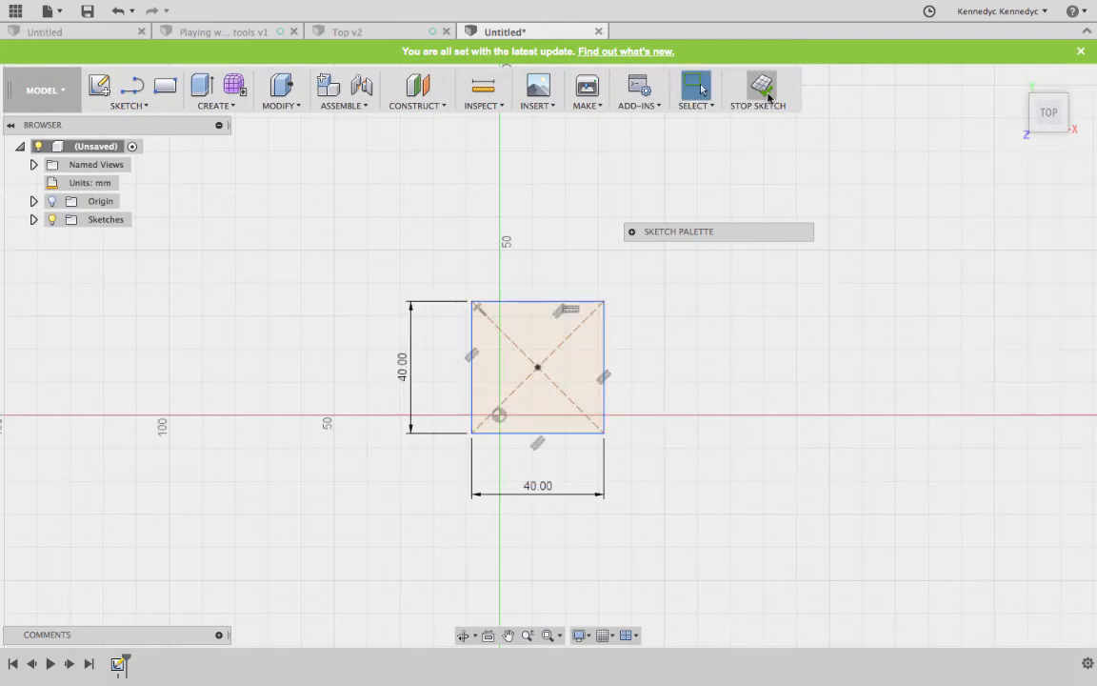
click(768, 96)
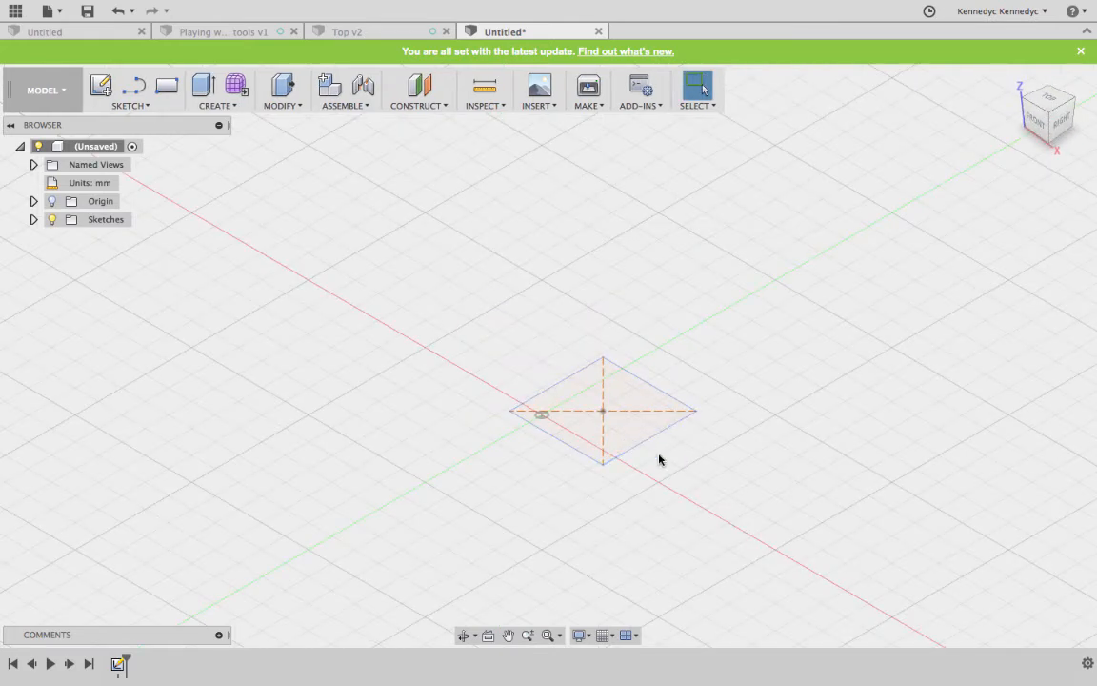
Extrude the 40 mm square profile 481 mm upward as a new body
key(e)
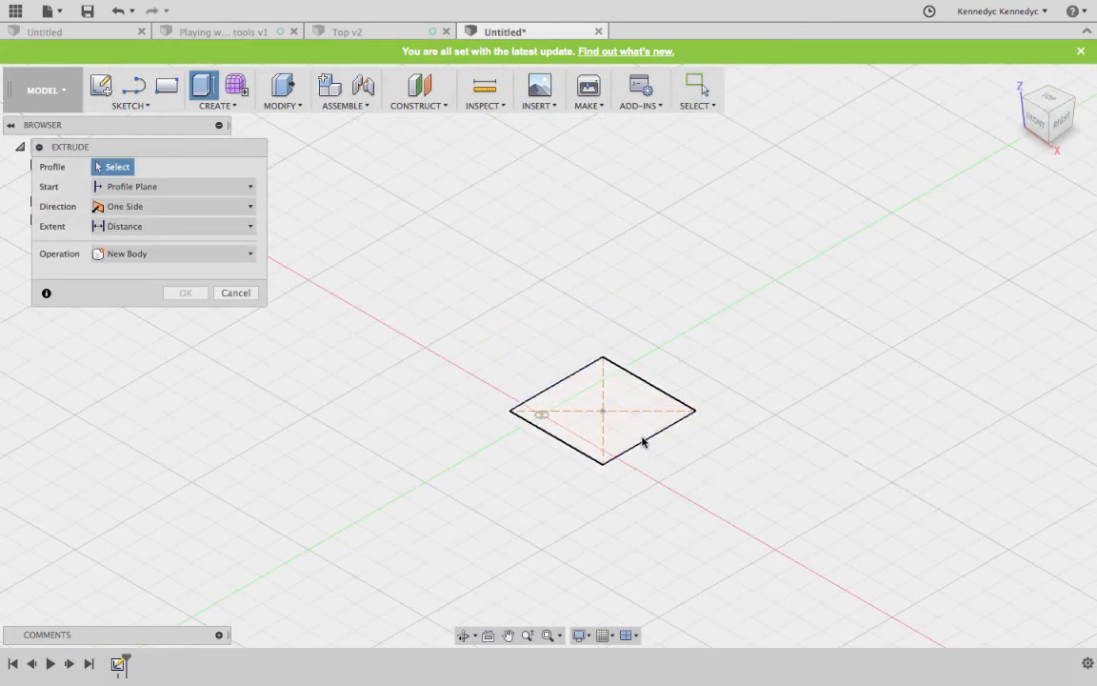
click(642, 441)
drag(602, 398, 598, 191)
click(737, 233)
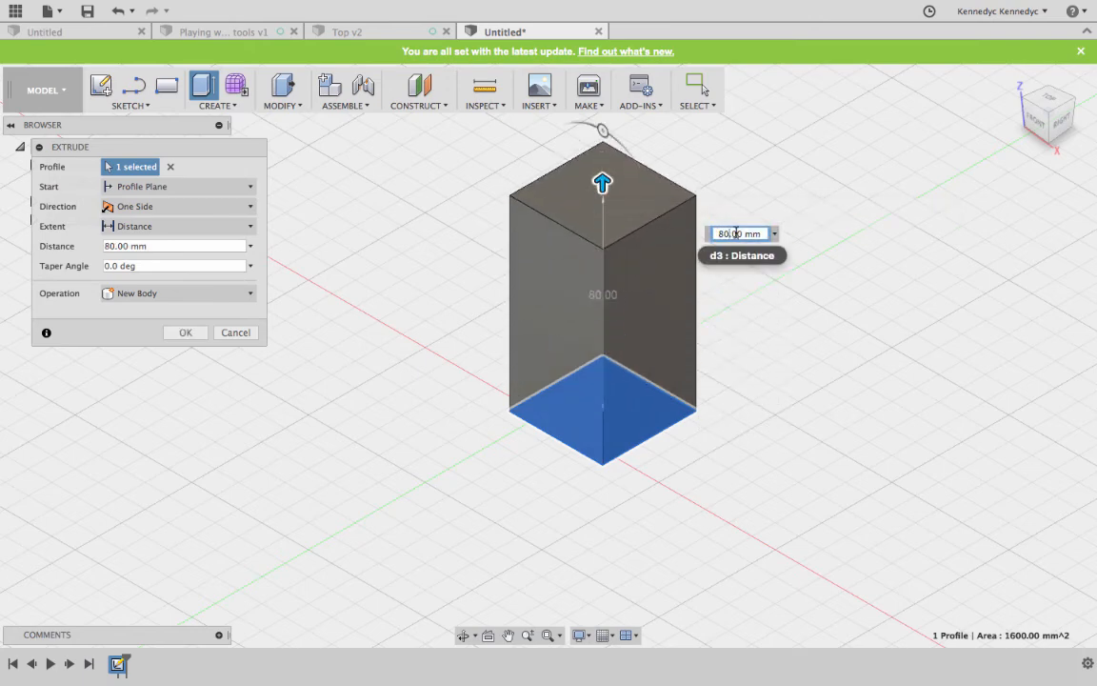
key(BackSpace)
text(48)
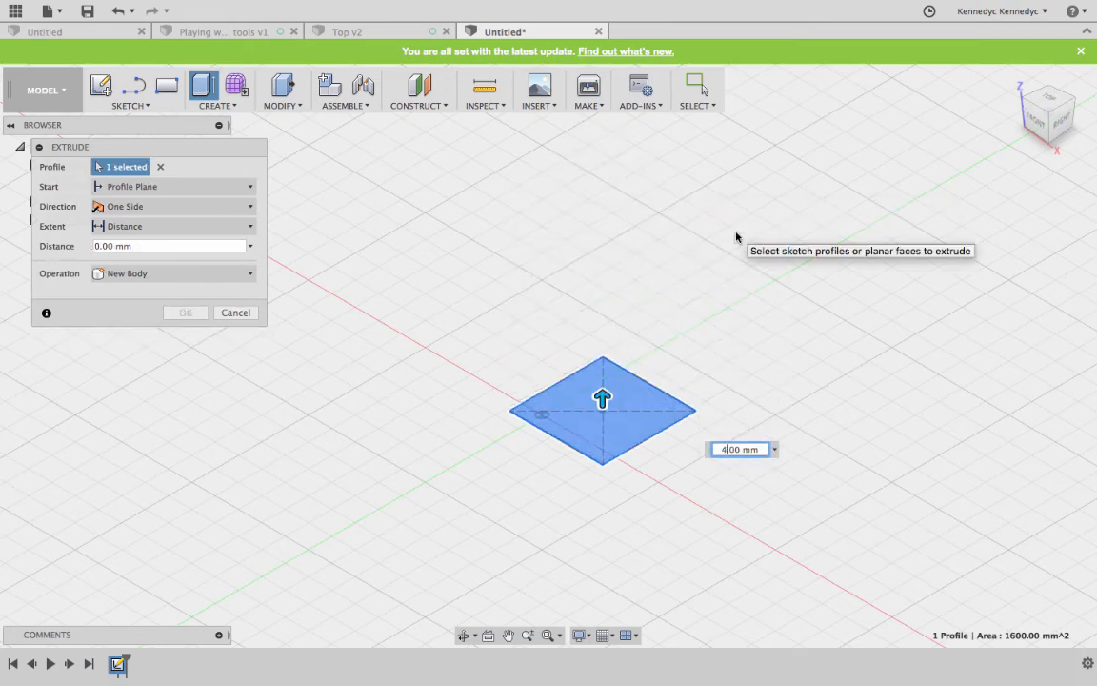
text(1)
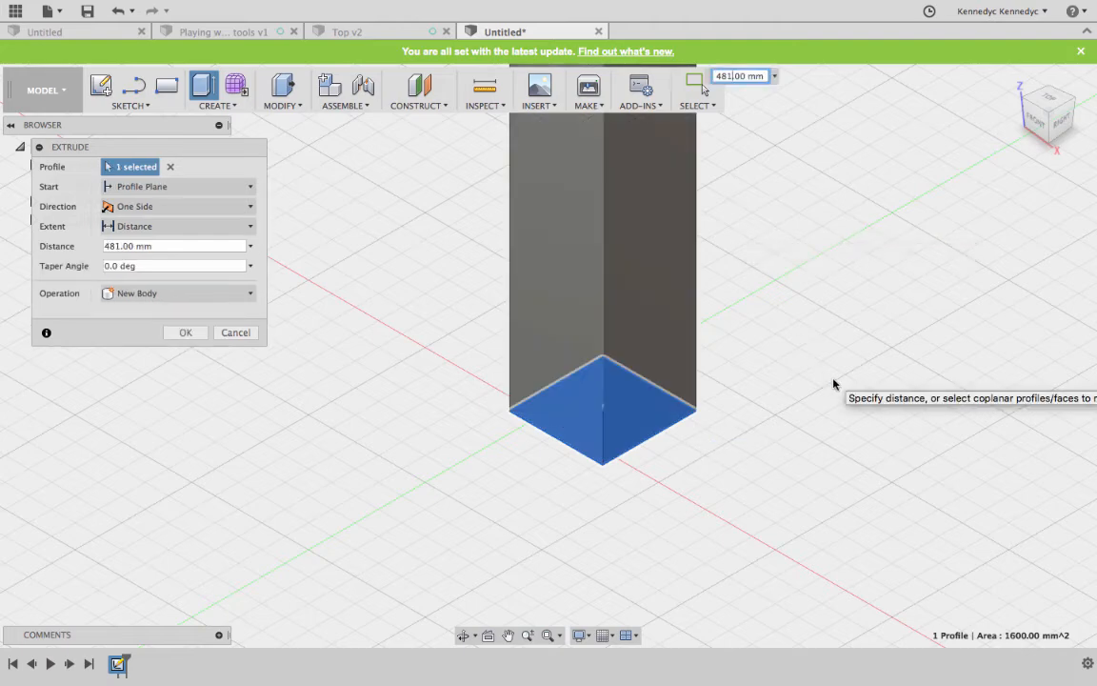
scroll(834, 384, down, 5)
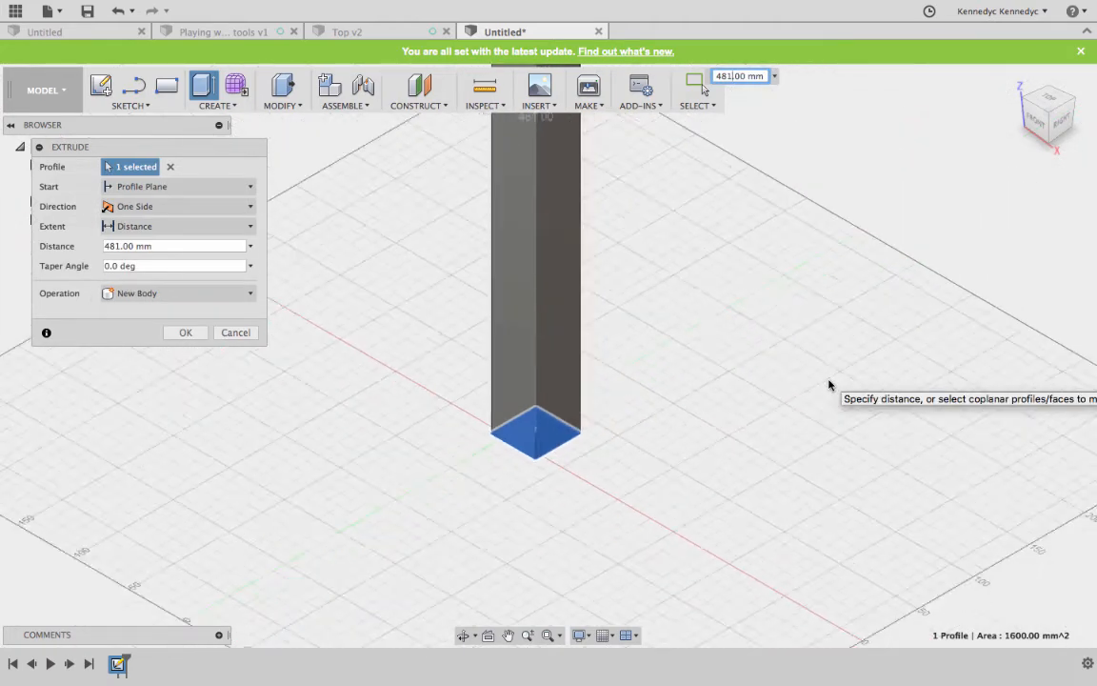
scroll(829, 385, down, 3)
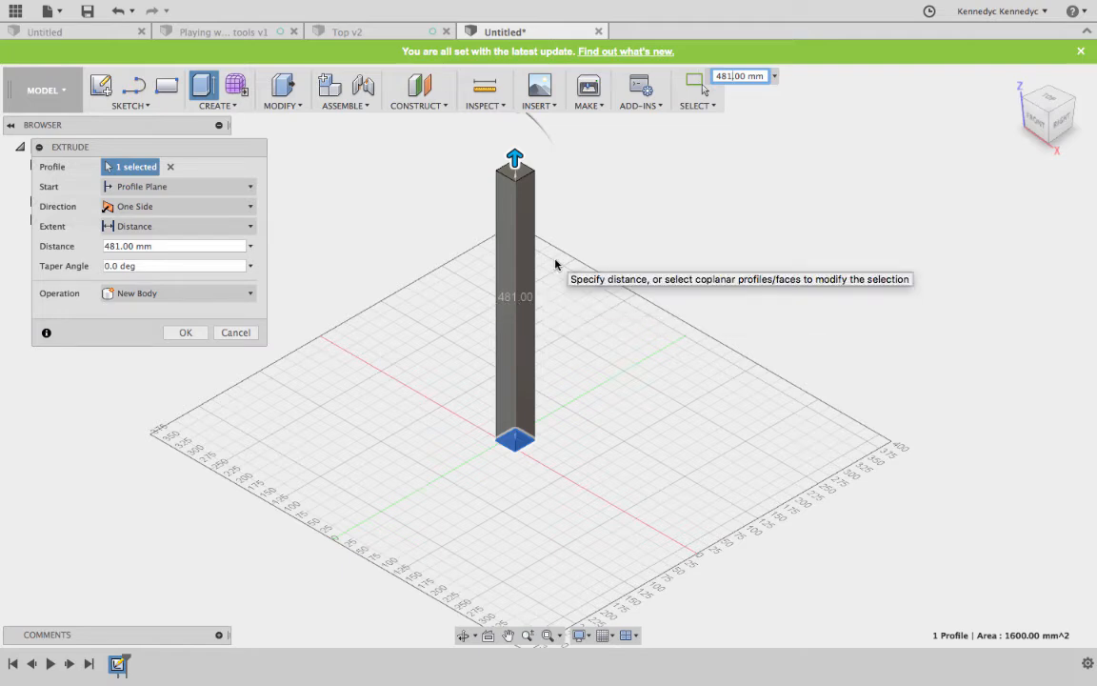
click(147, 295)
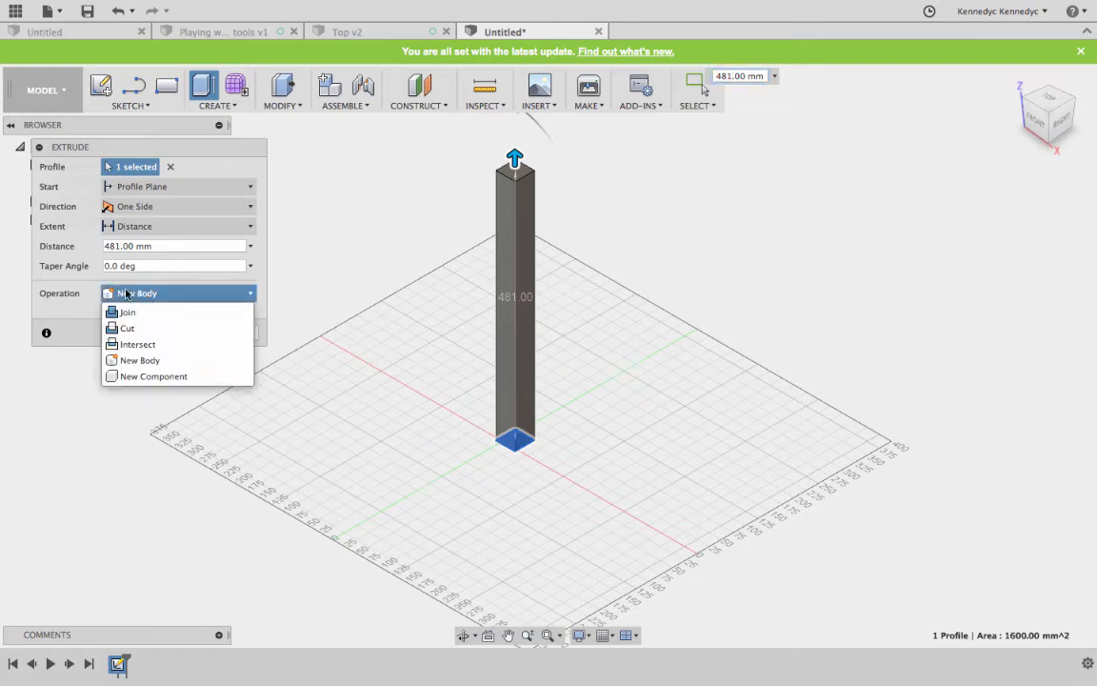
click(120, 294)
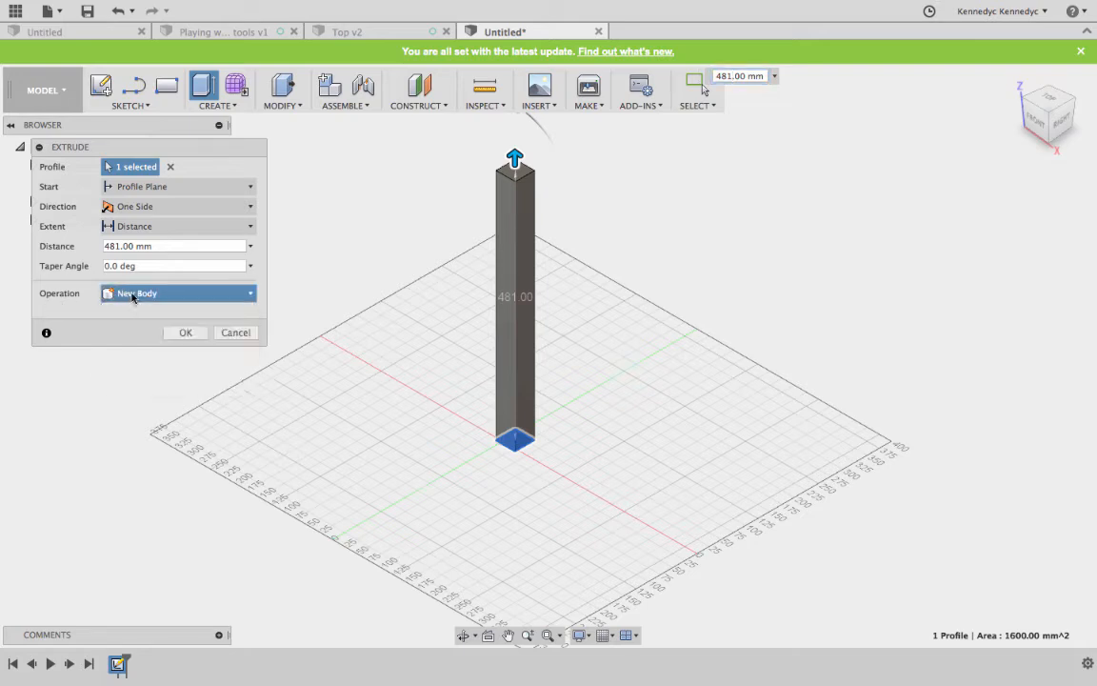
click(186, 332)
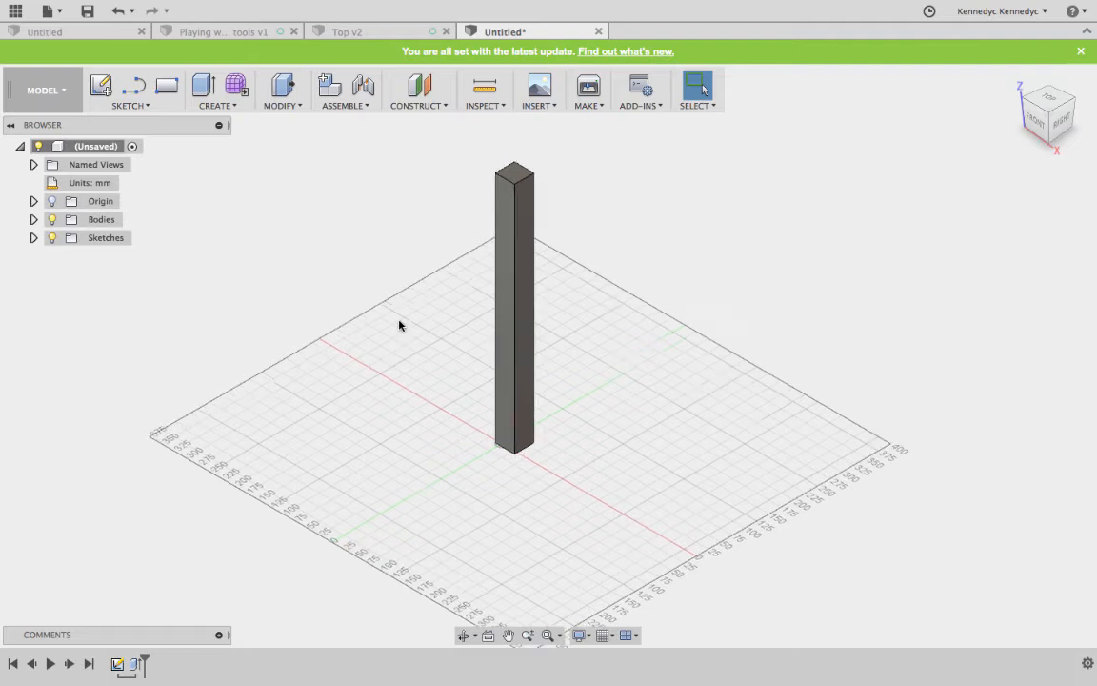
Rename the extruded post body as Leg and create a component from it
click(33, 219)
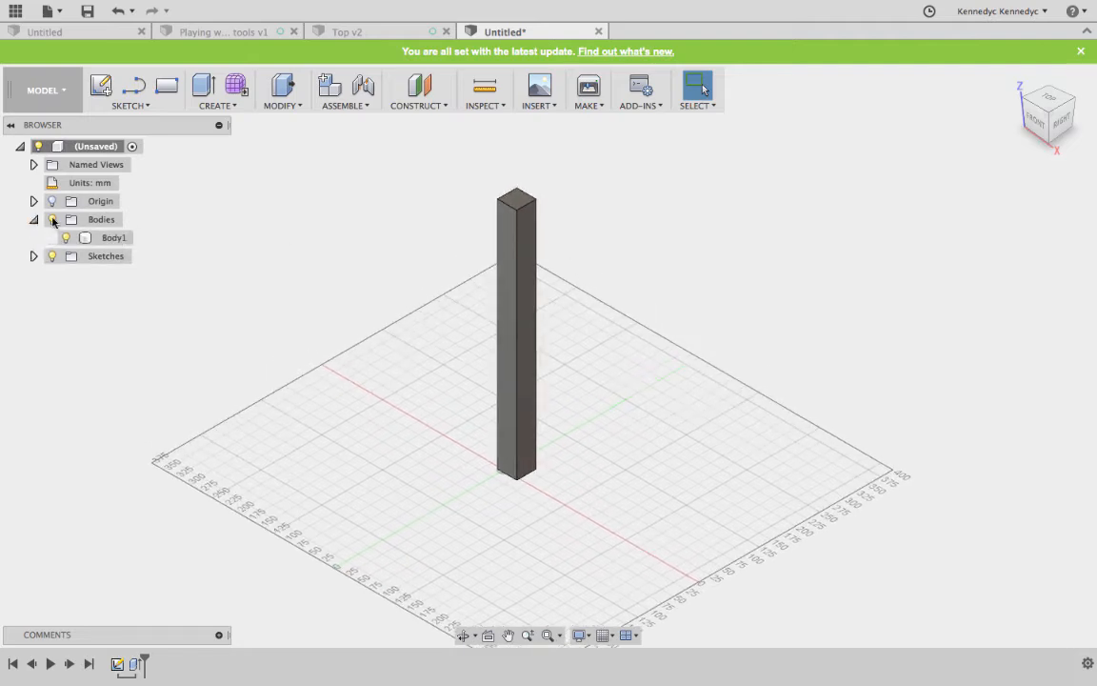
double_click(102, 238)
text(Leg)
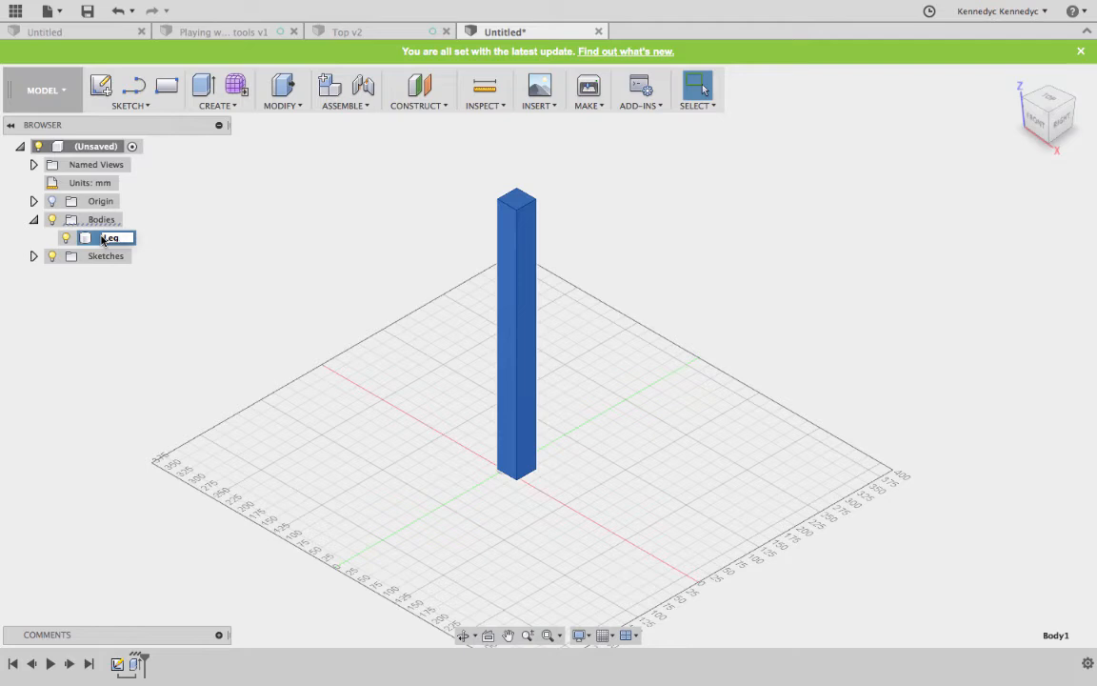
key(Return)
right_click(101, 244)
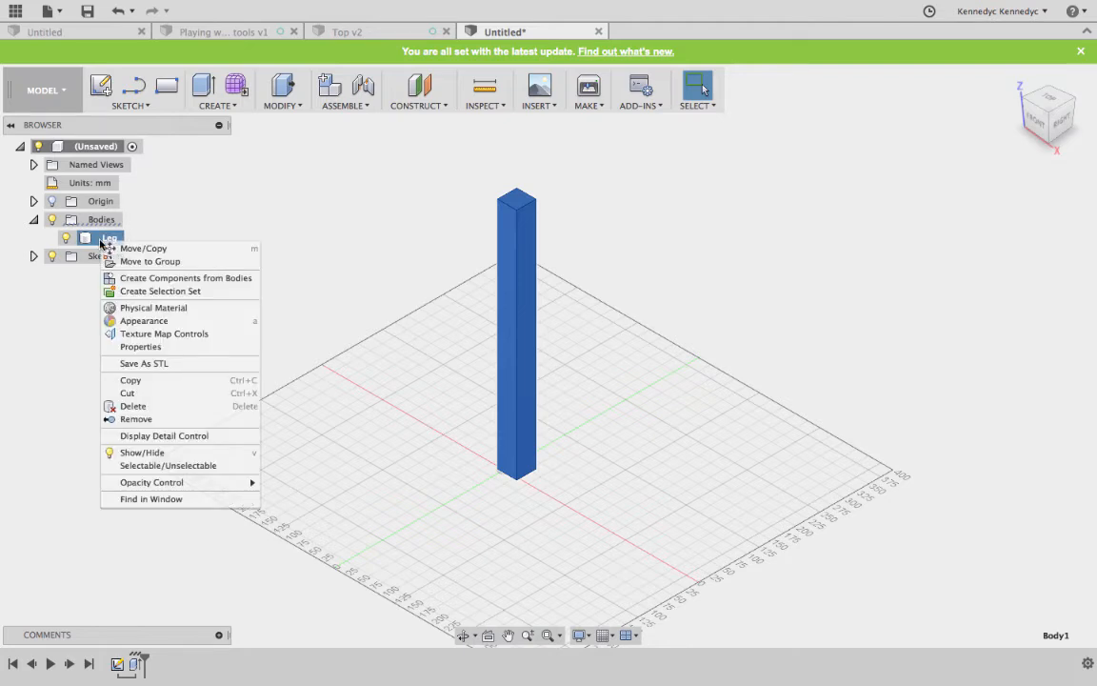
click(172, 280)
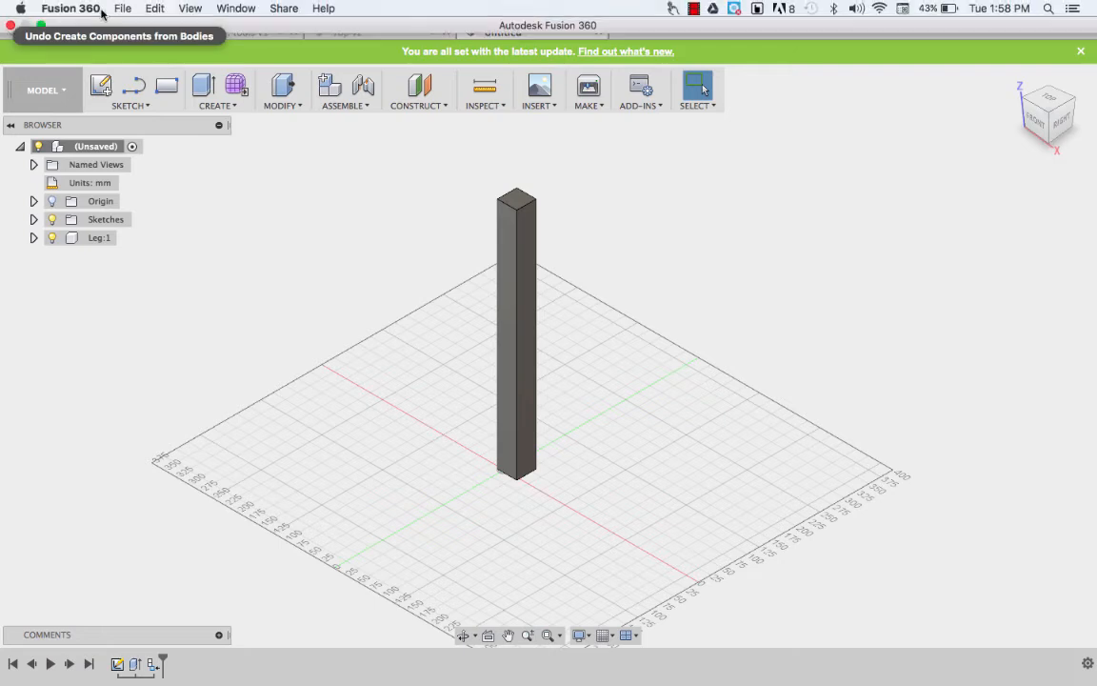
scroll(150, 172, up, 1)
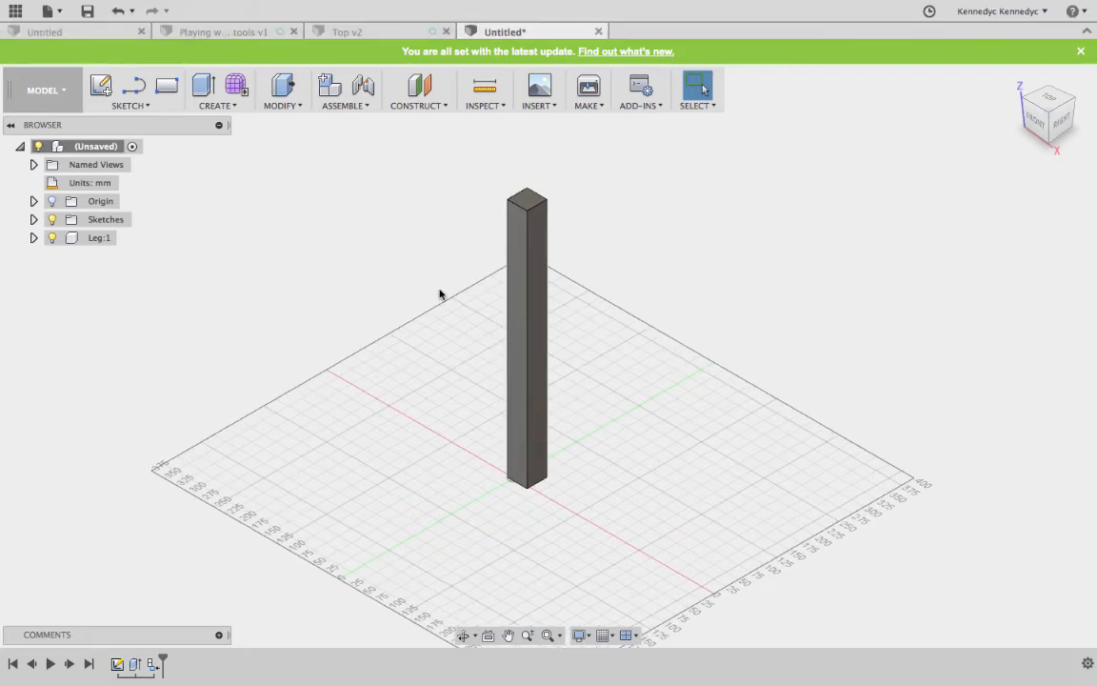
click(286, 100)
click(292, 139)
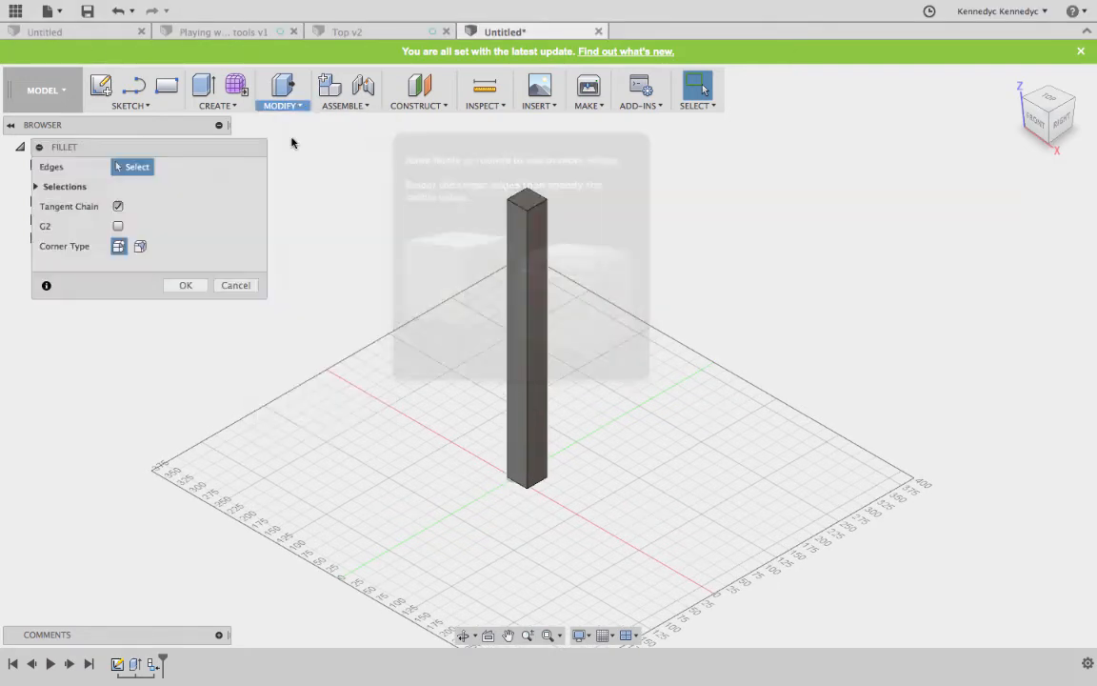
click(526, 270)
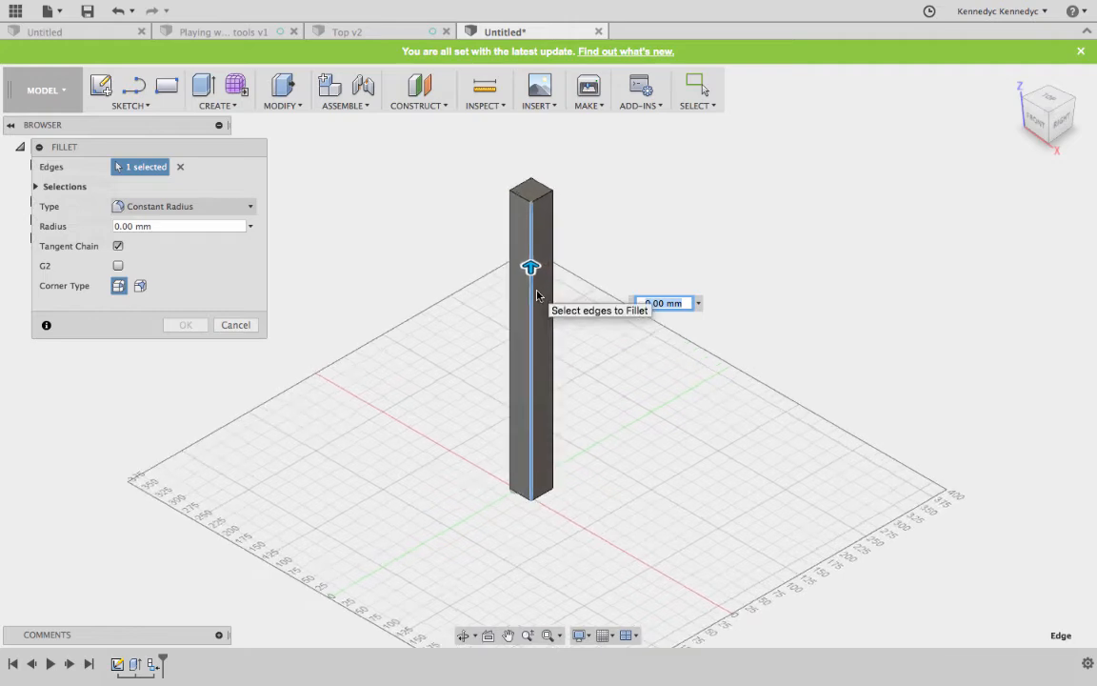
scroll(540, 298, up, 3)
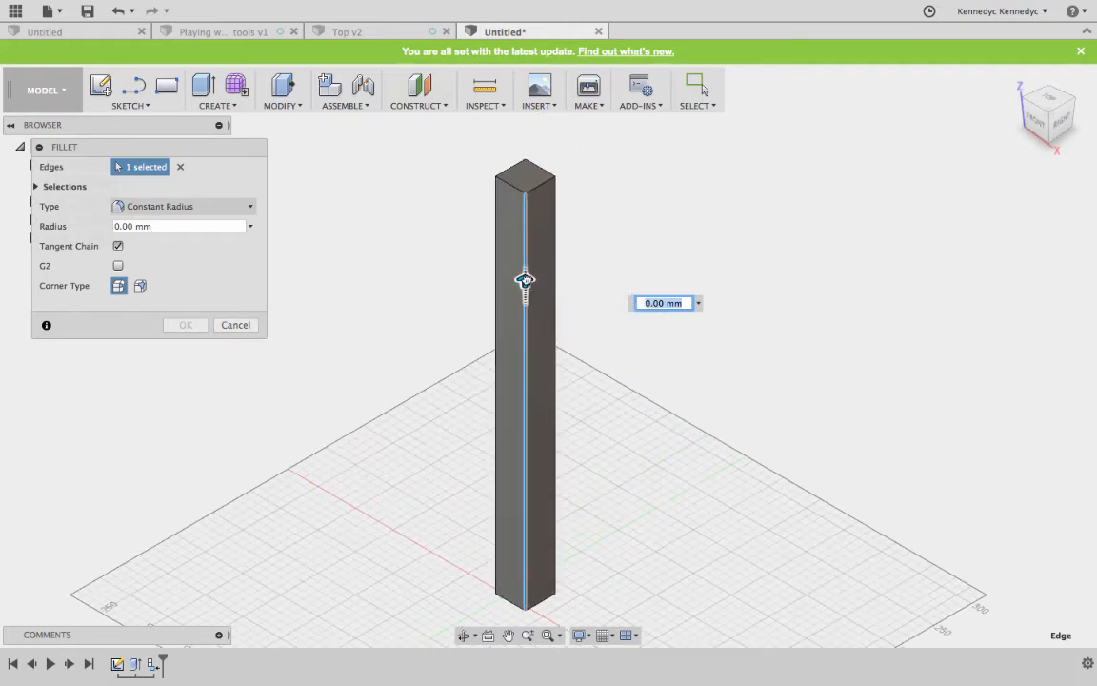
drag(524, 280, 523, 279)
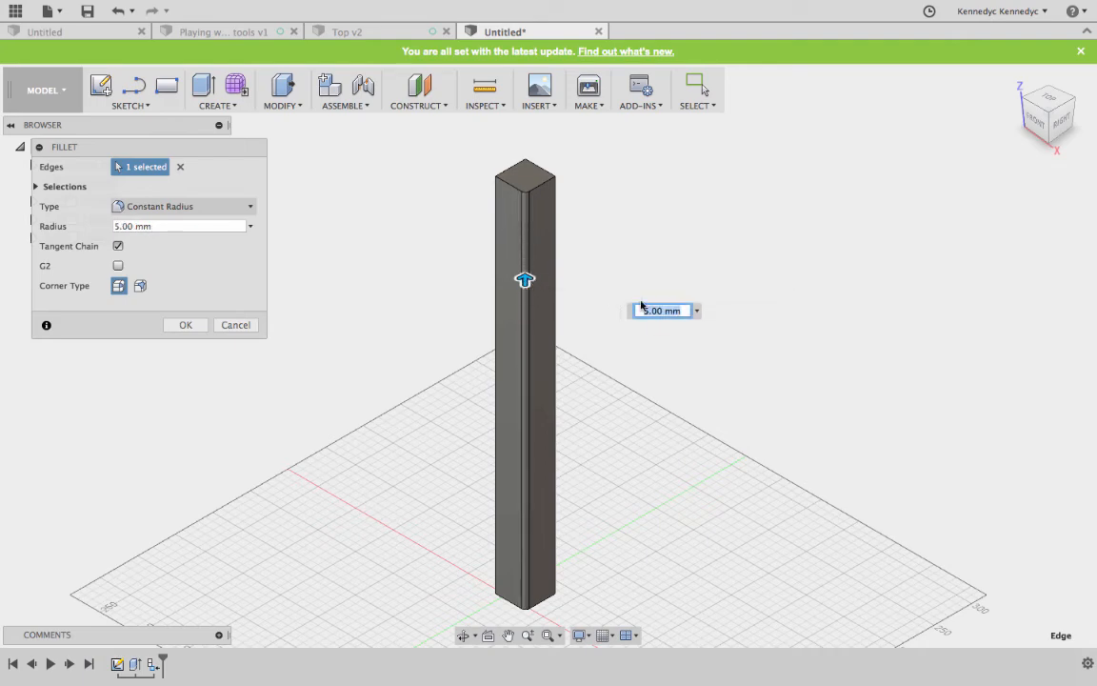
text(0)
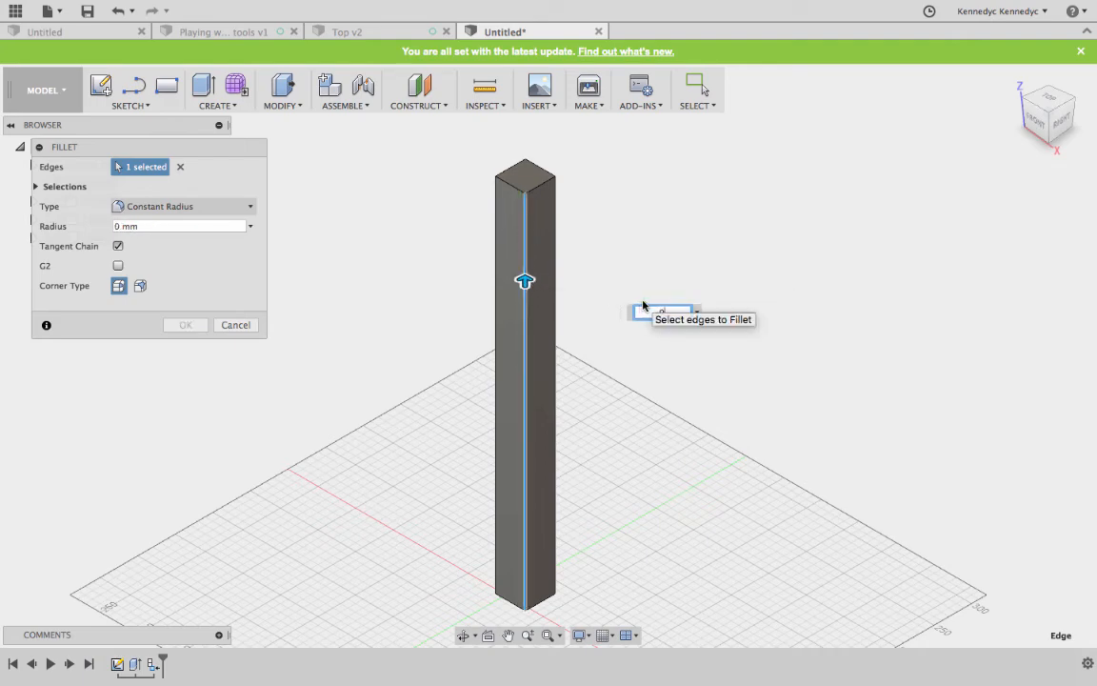
click(233, 324)
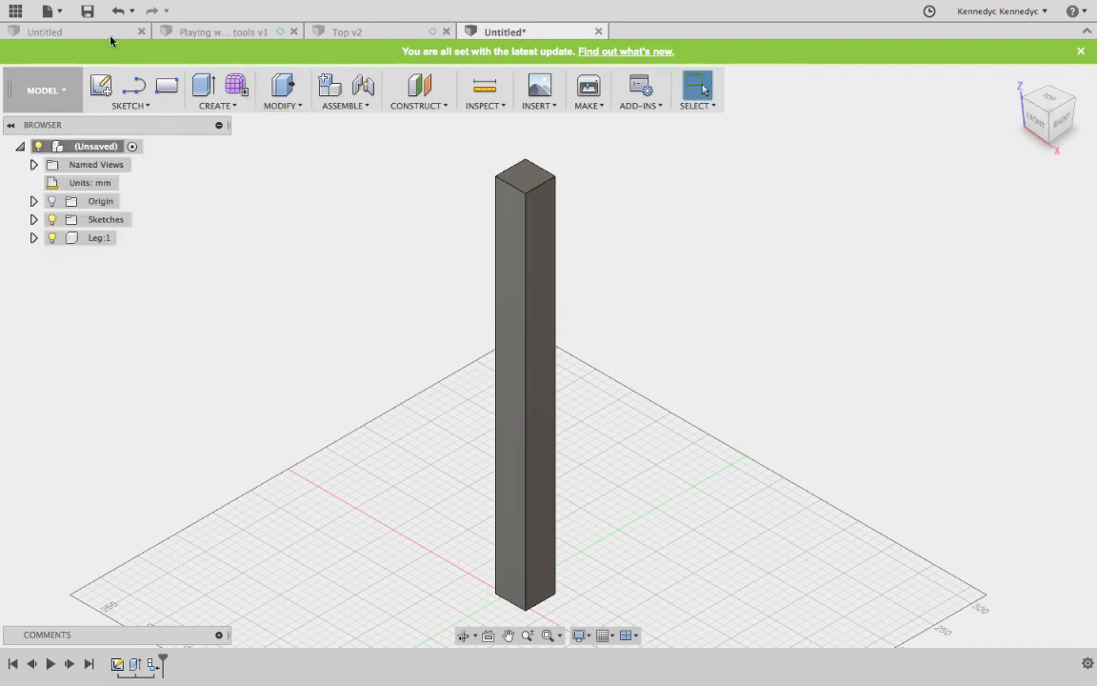
Save the design as Leg in the Smal Table Project folder and start a new design
click(87, 12)
text(Leg)
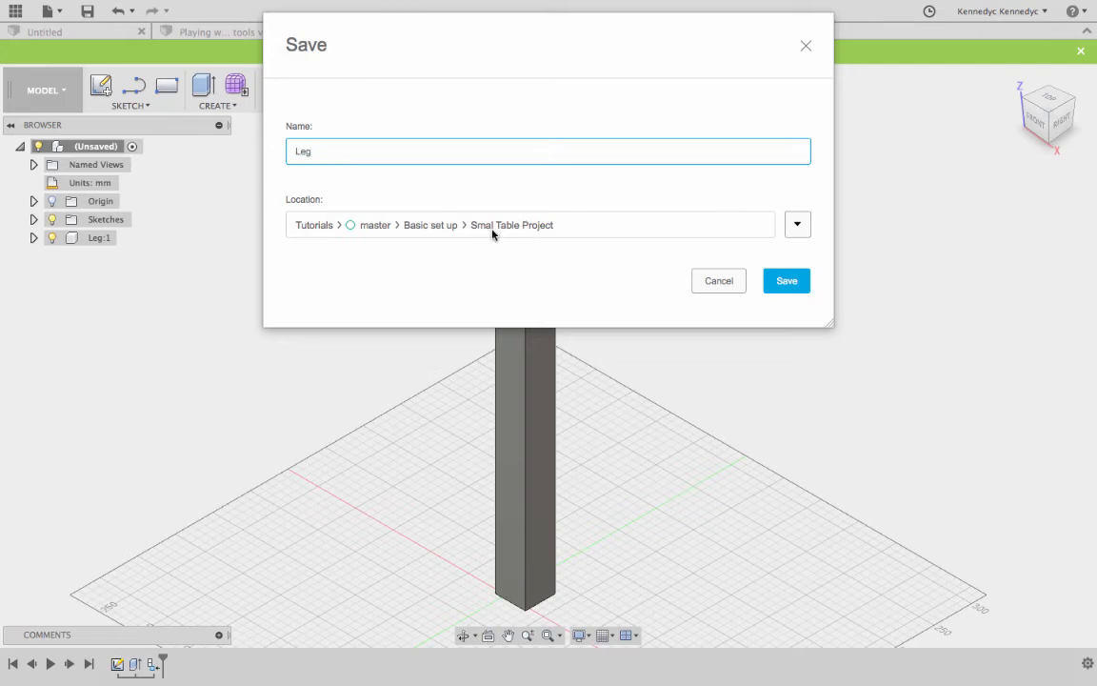
click(787, 282)
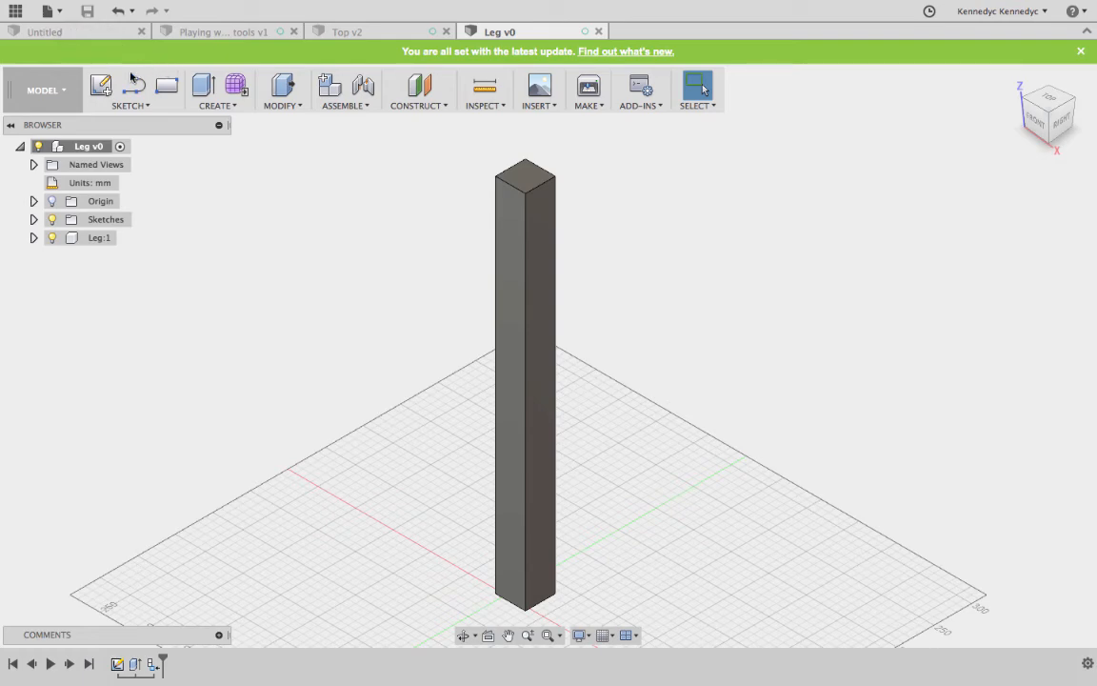
click(55, 11)
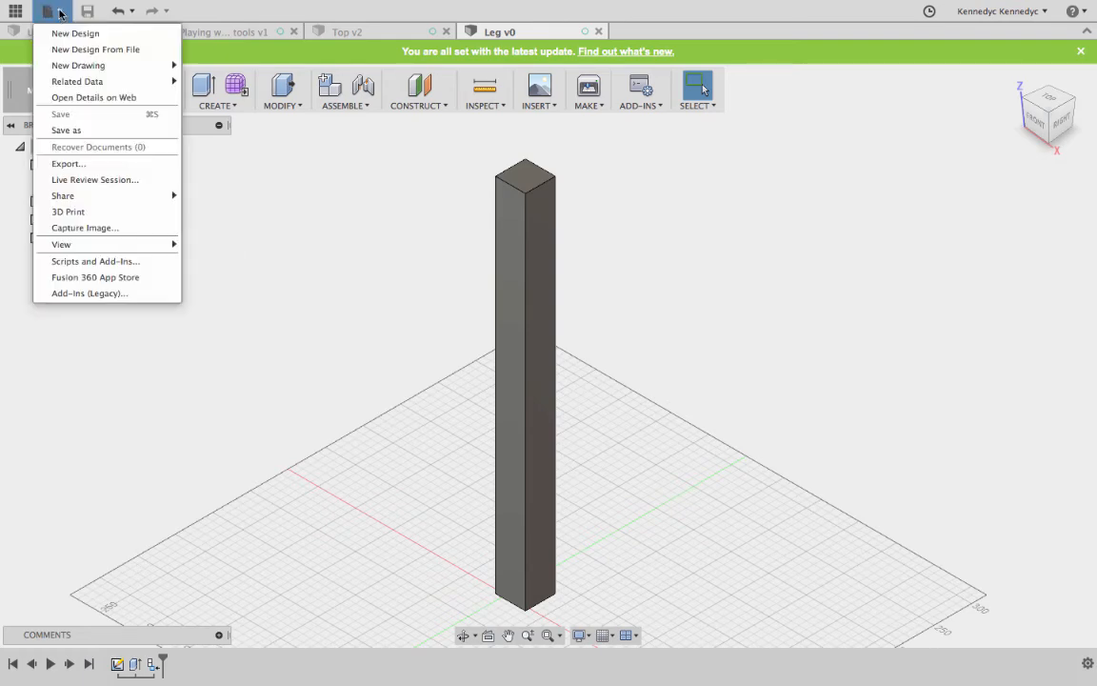
click(62, 34)
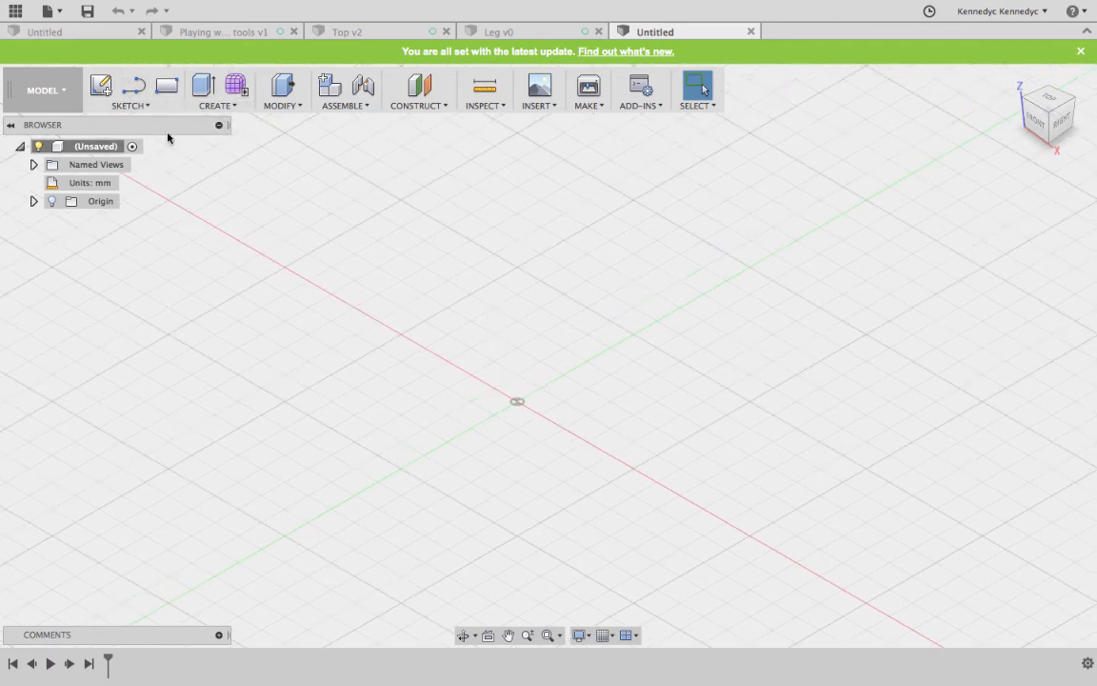
Sketch a two-point rectangle 400 mm long and 19 mm wide near the origin on the horizontal XY plane
key(r)
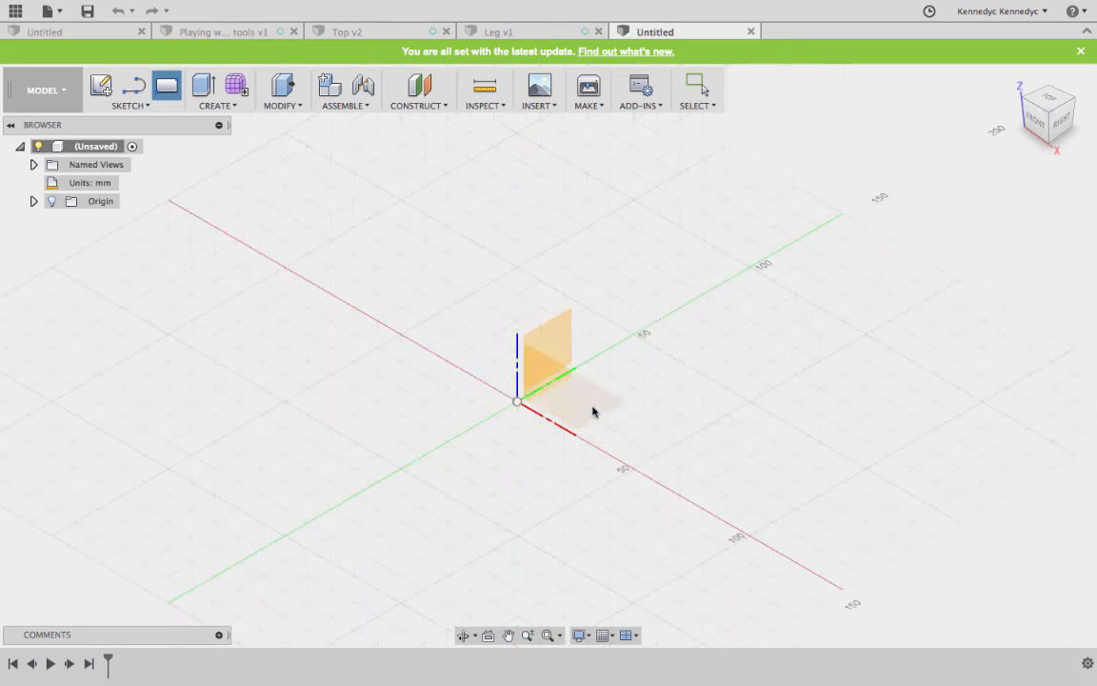
click(593, 413)
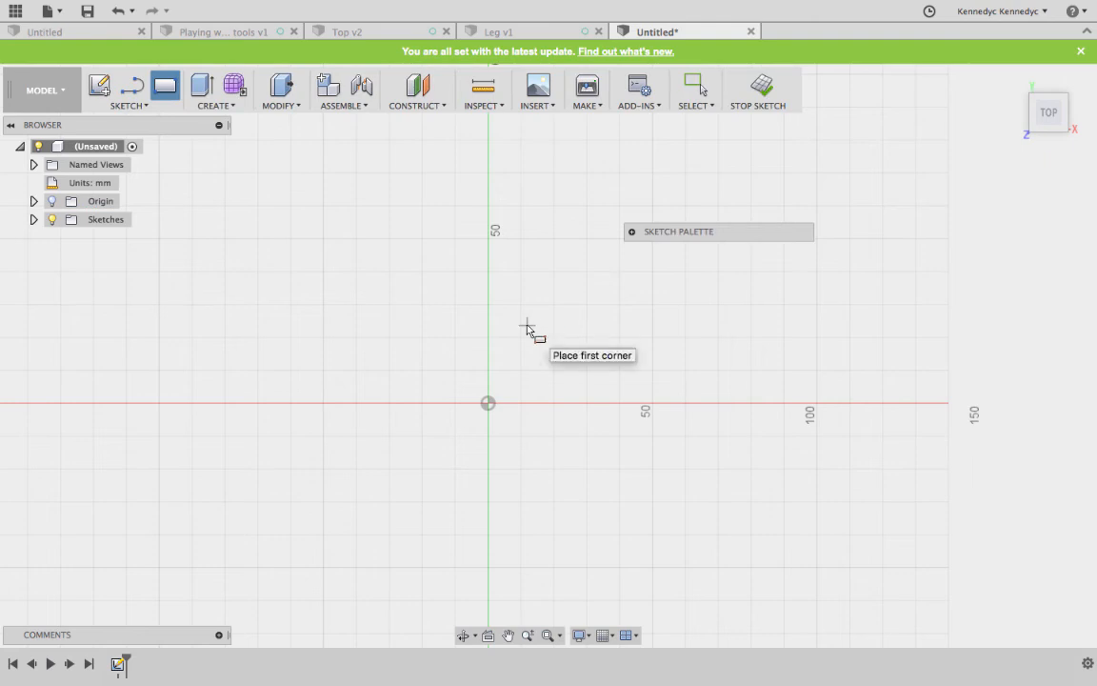
click(555, 338)
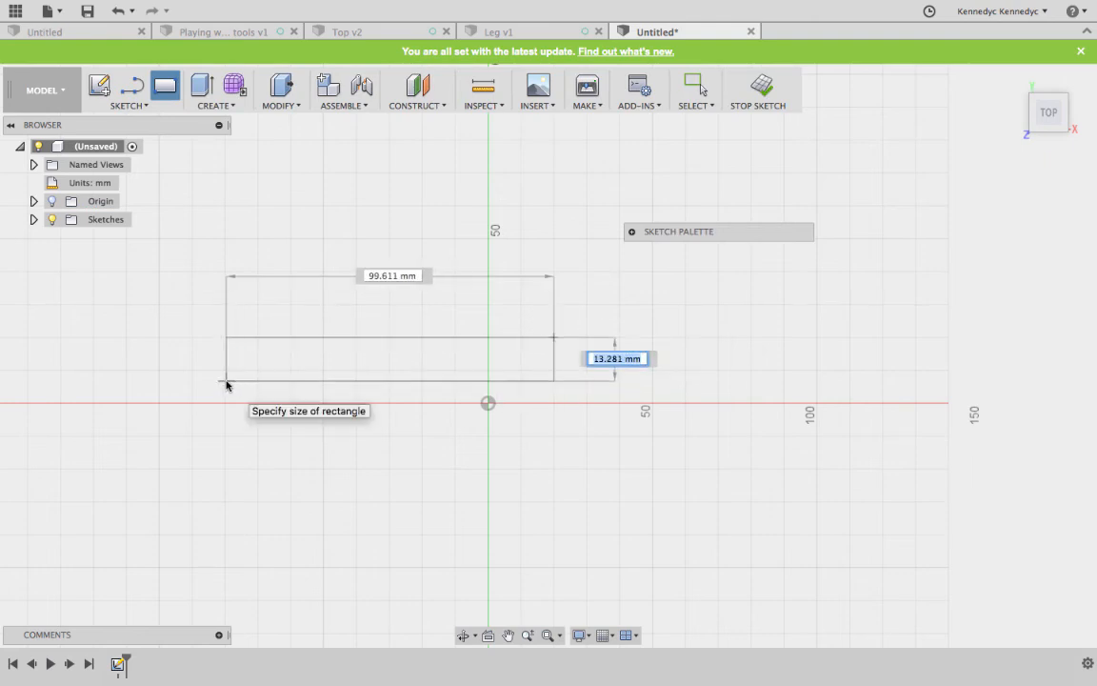
text(19)
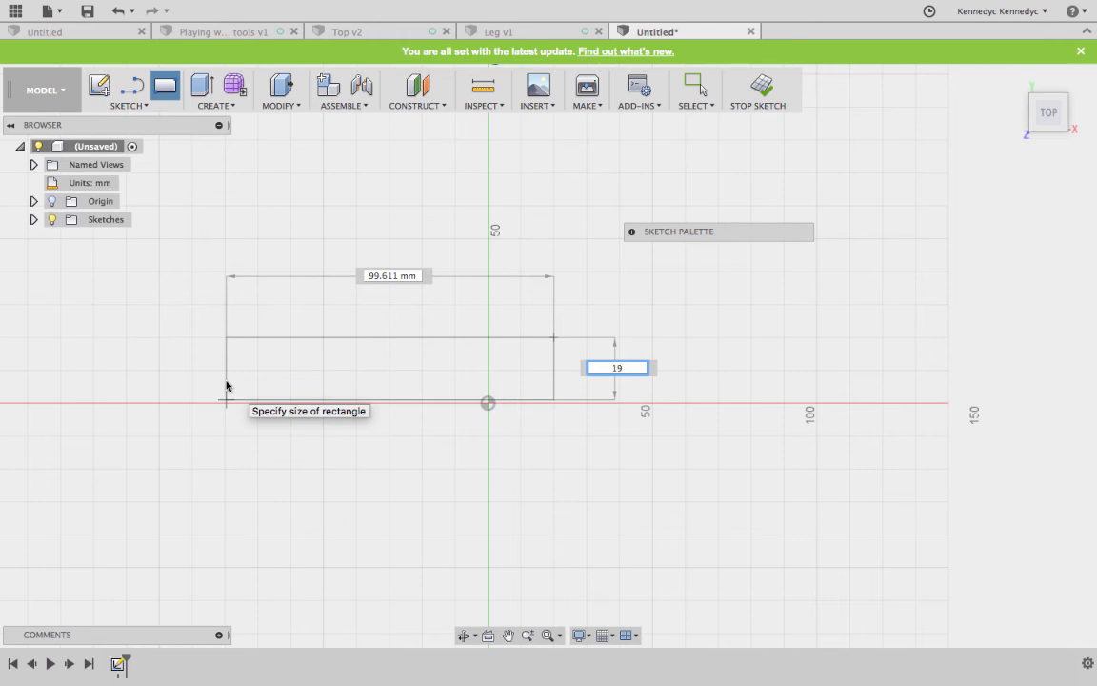
key(Tab)
text(4)
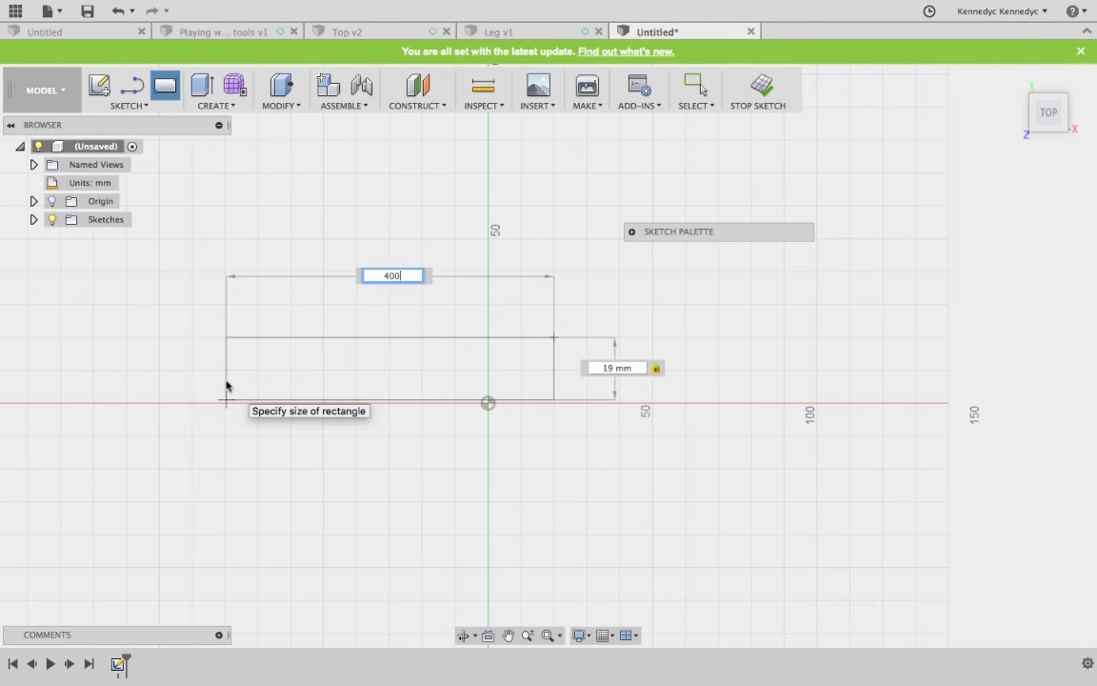
key(Return)
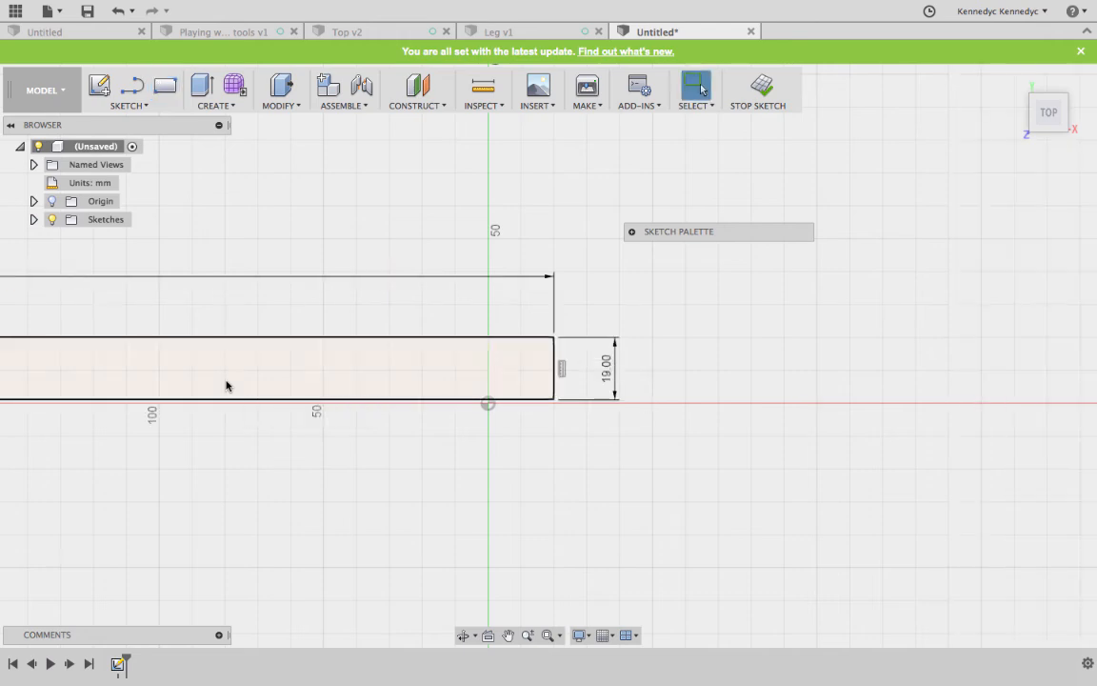
Extrude the 400 by 19 mm rectangle 50 mm upward as a new body and return to the home view
scroll(485, 416, down, 5)
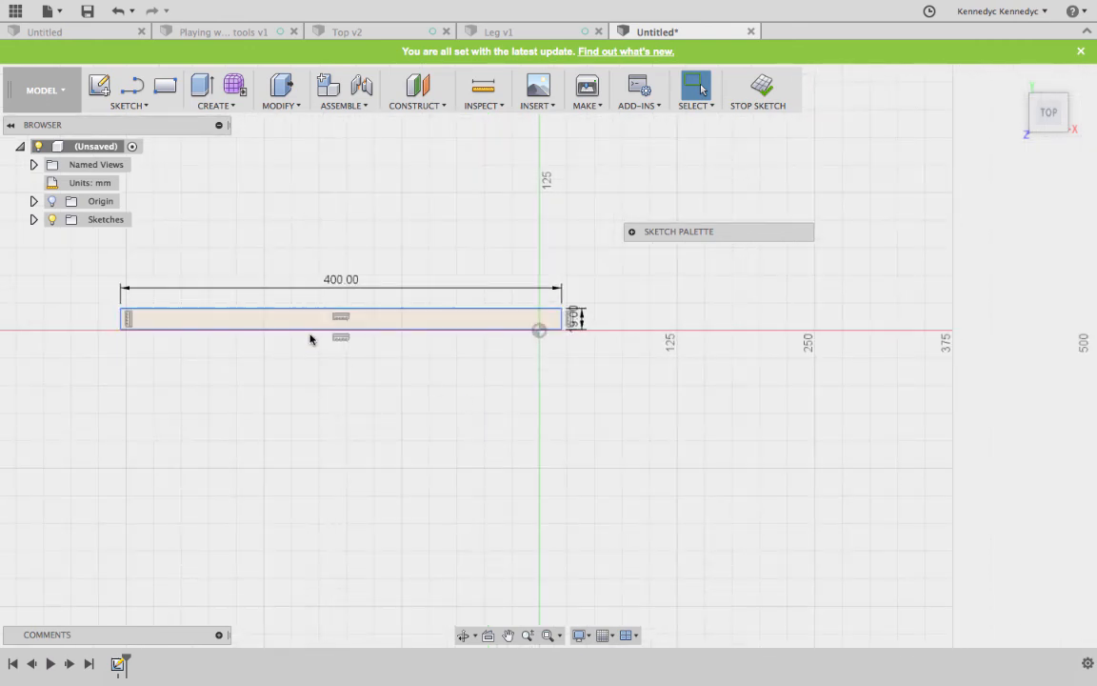
key(e)
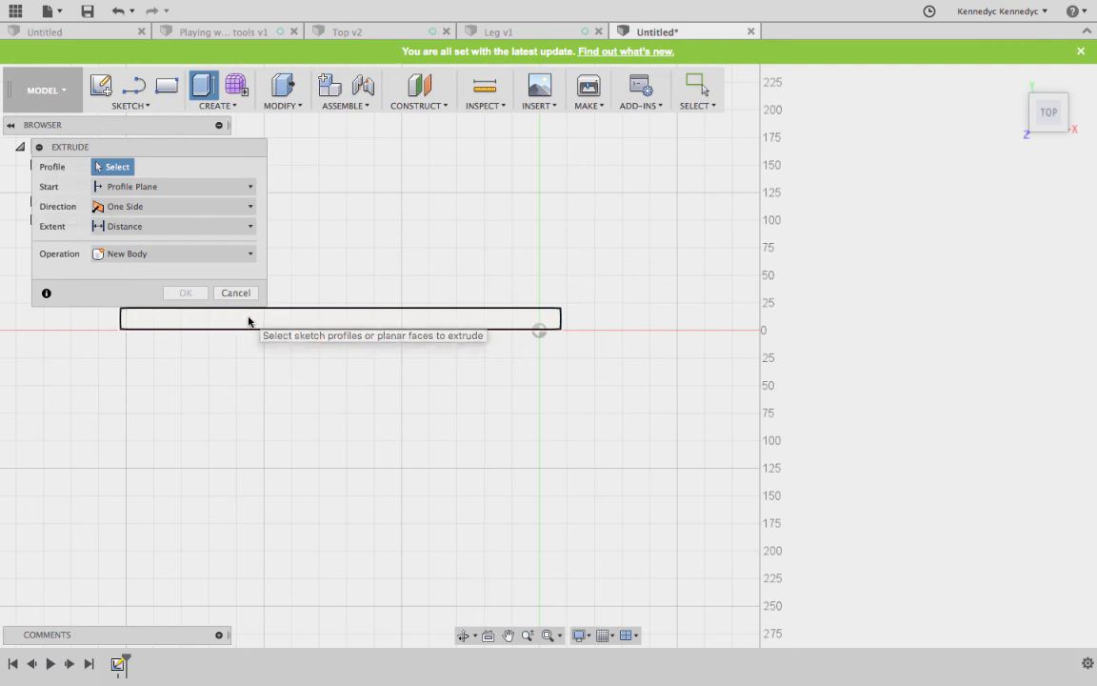
click(250, 318)
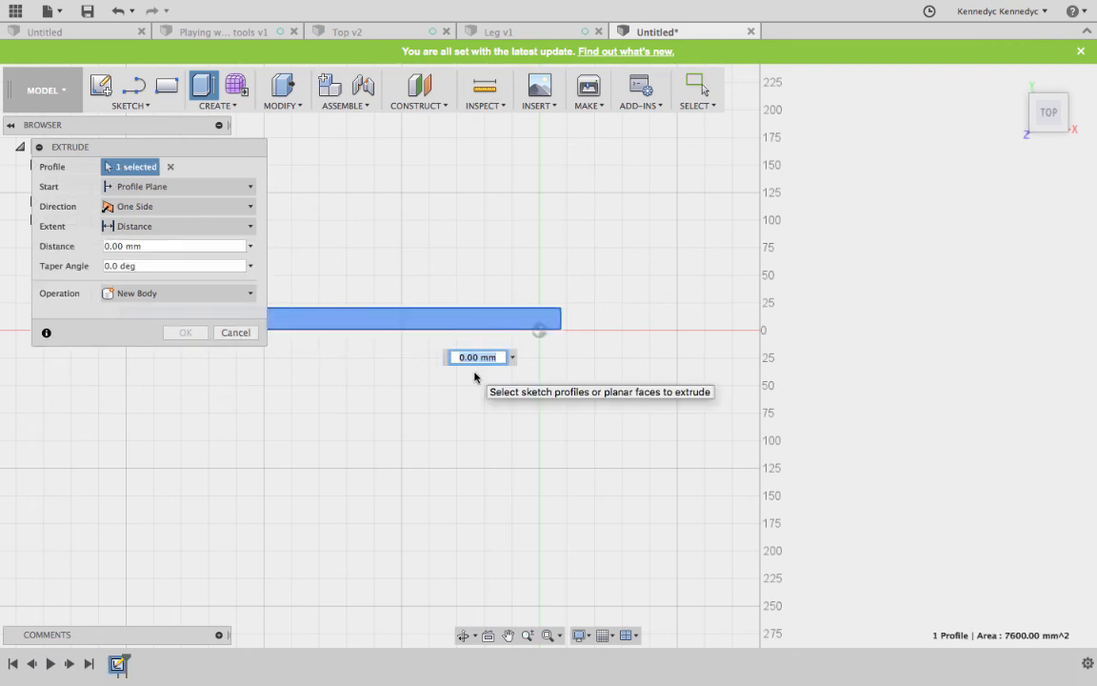
text(50)
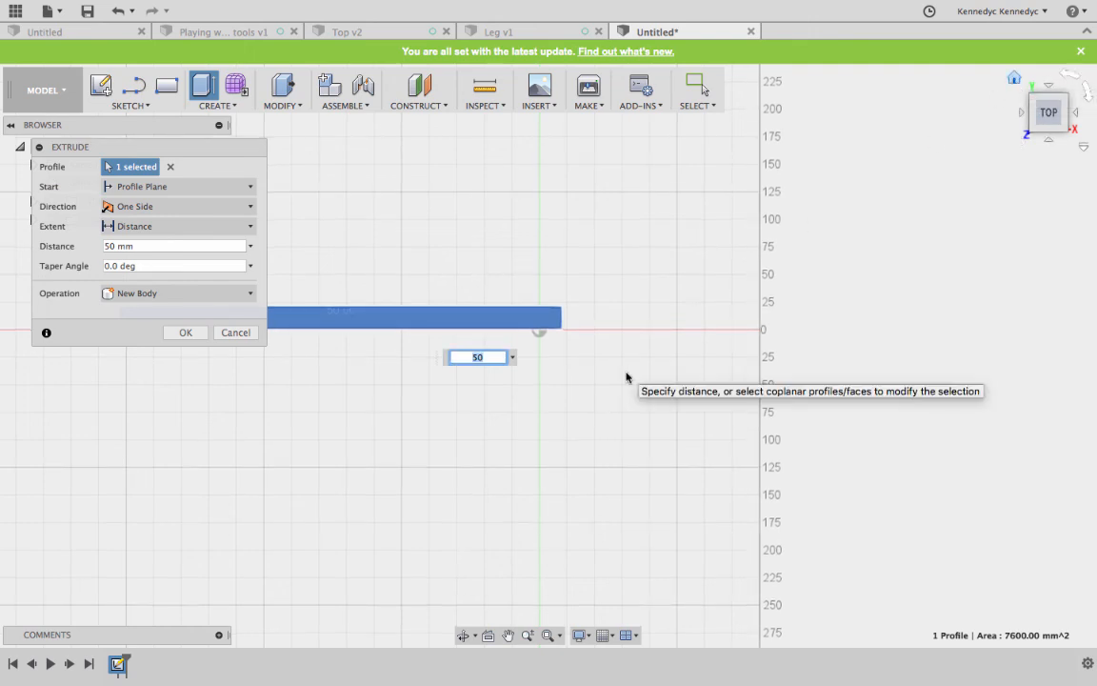
key(Return)
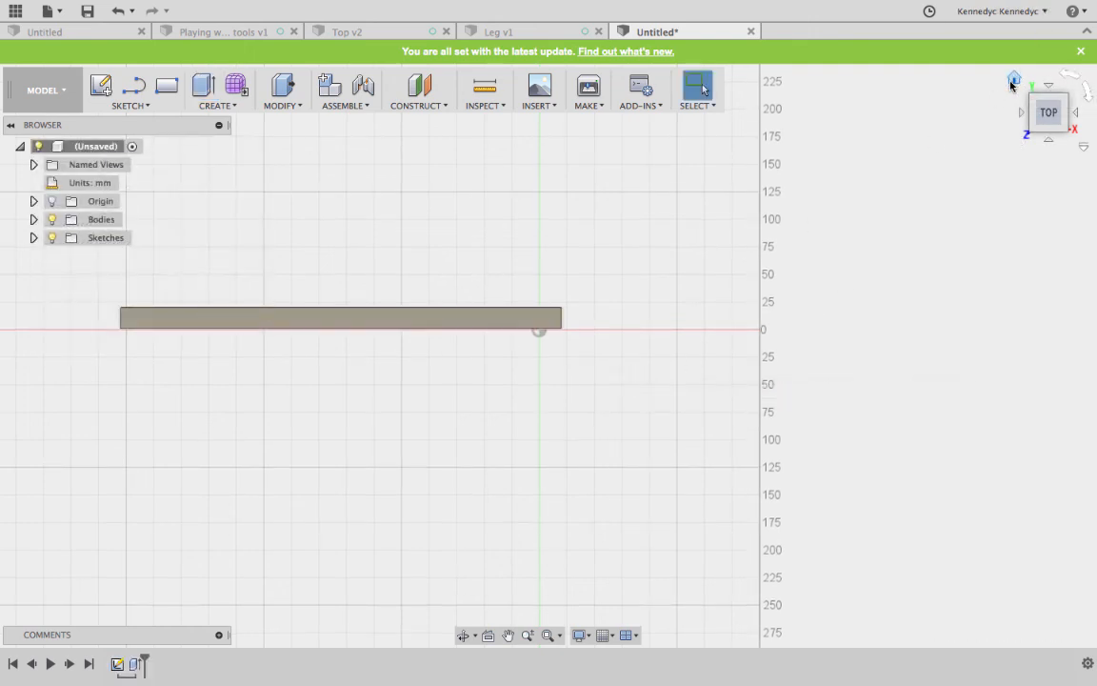
scroll(903, 228, down, 3)
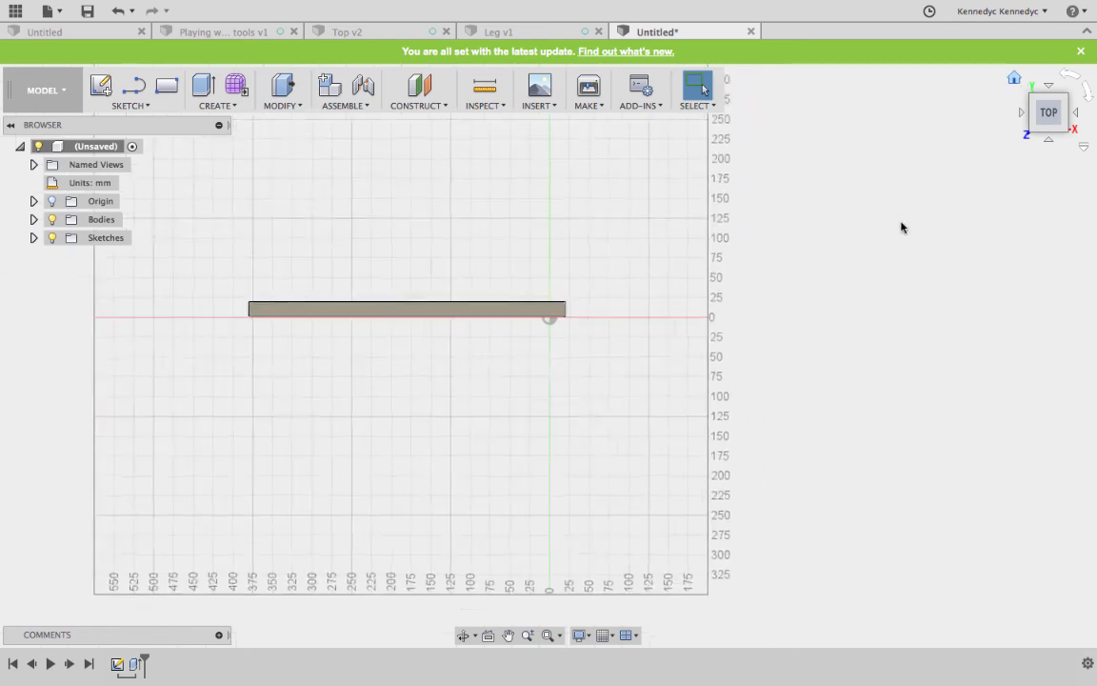
click(1013, 83)
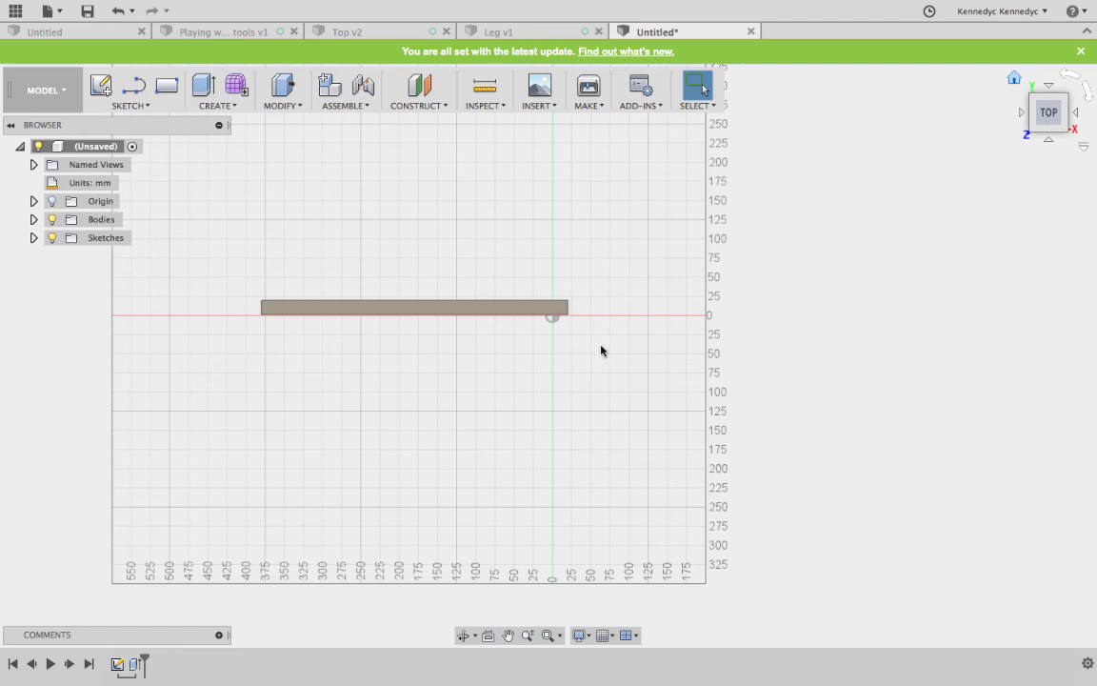
click(1015, 81)
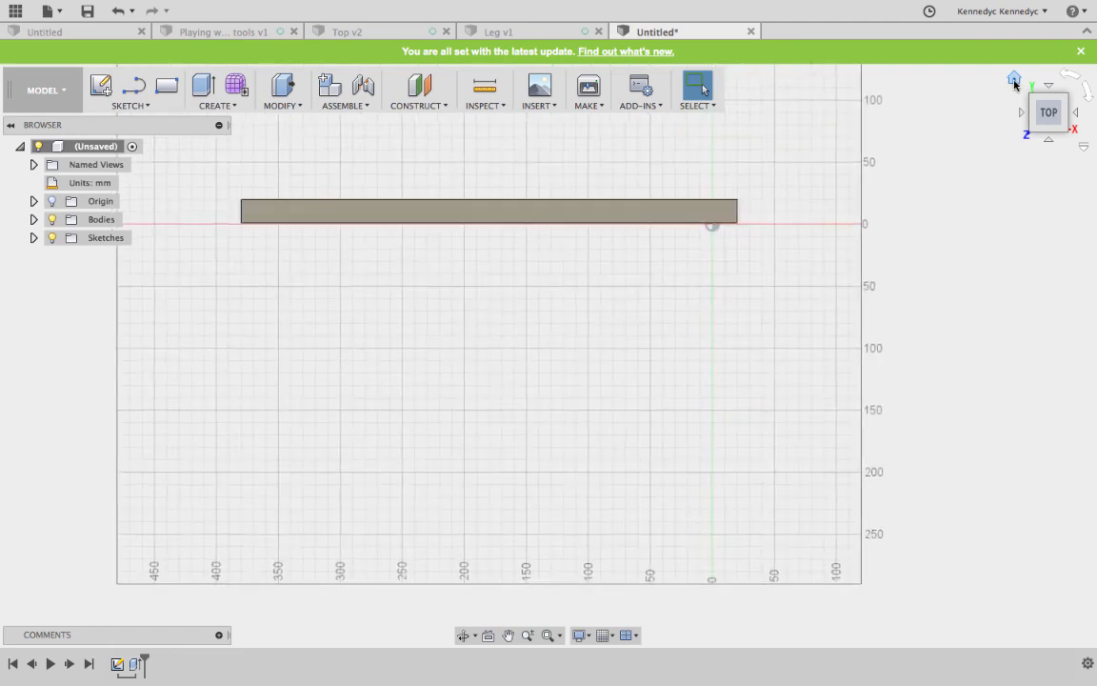
click(1015, 83)
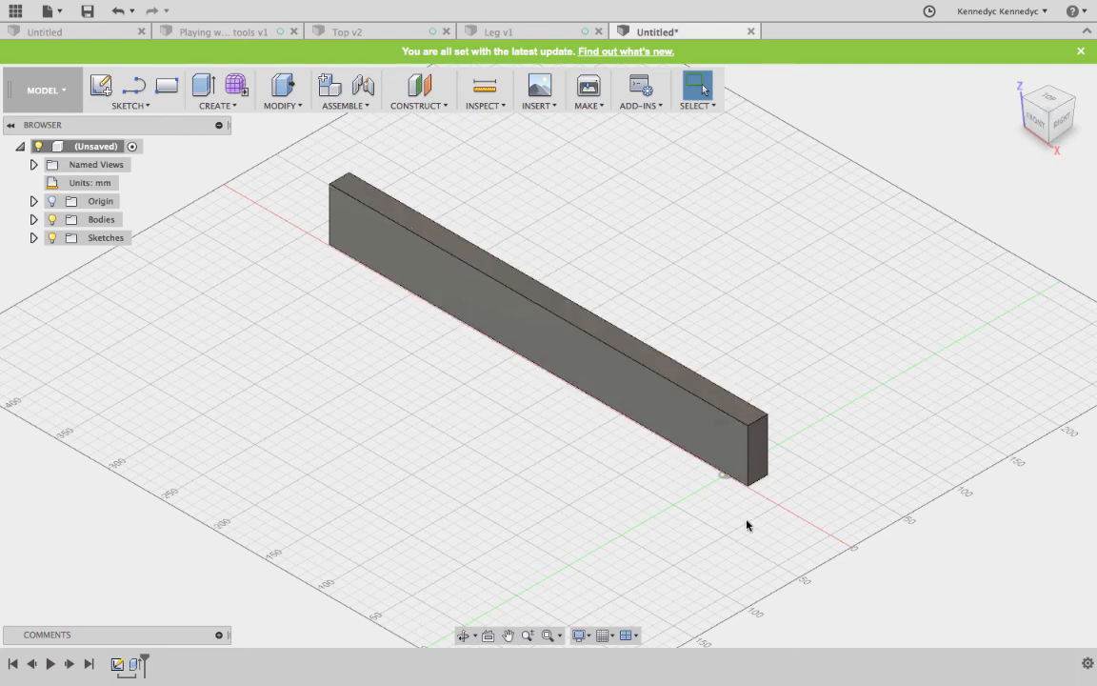
Rename the extruded bar body as Rail and create a component from it
click(33, 220)
click(100, 239)
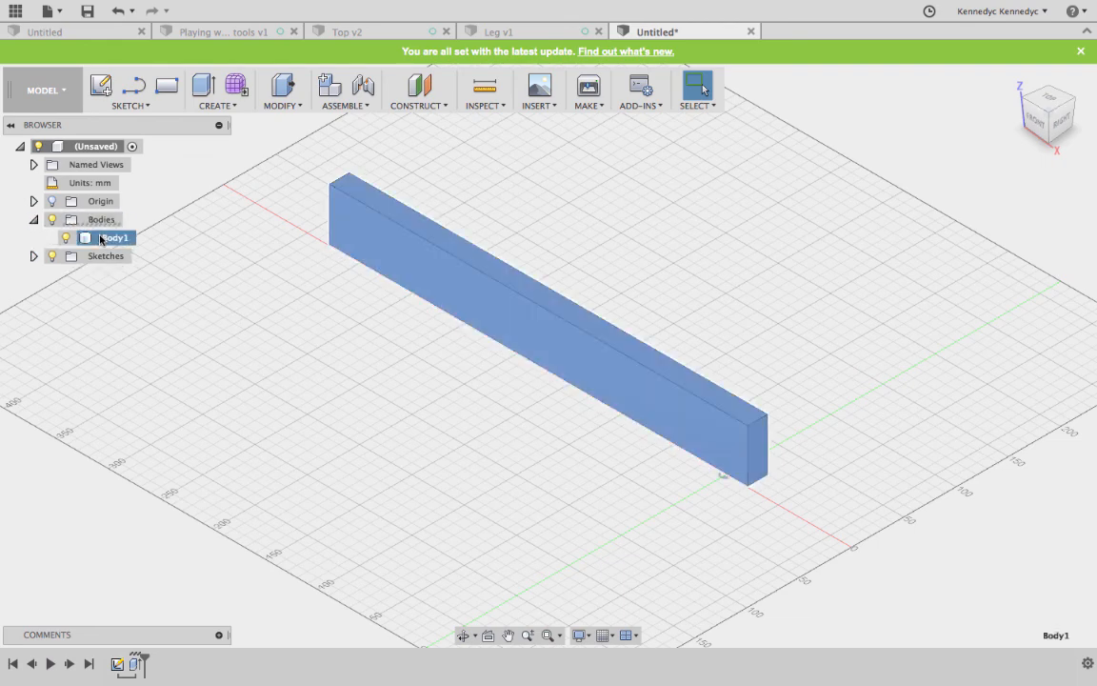
double_click(100, 238)
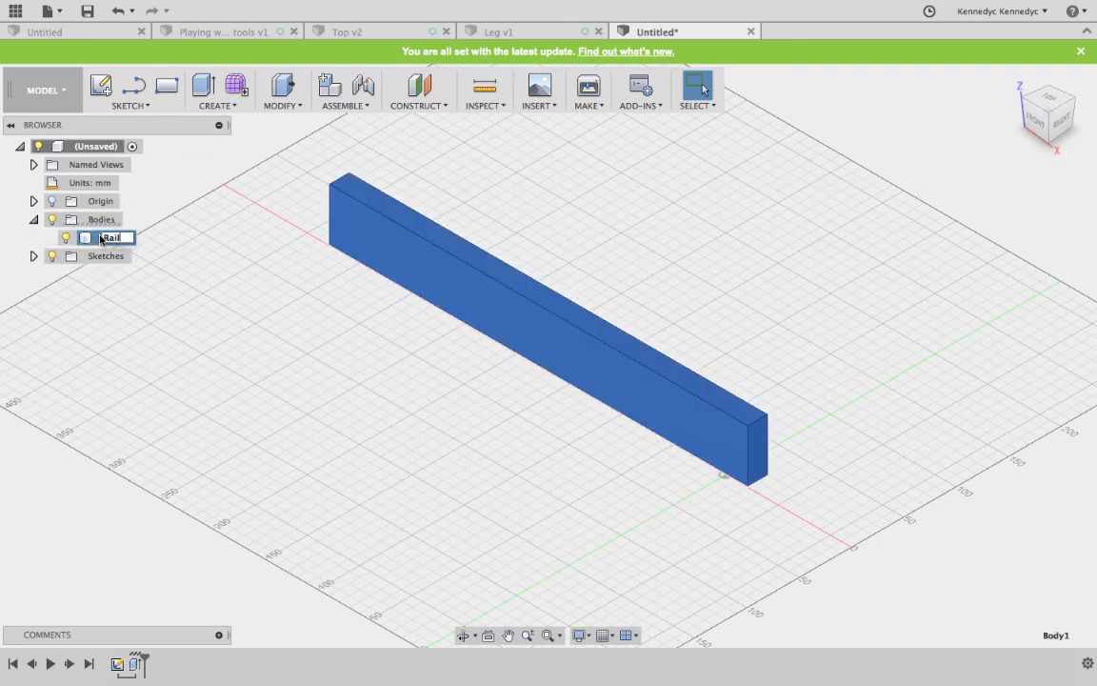
right_click(100, 238)
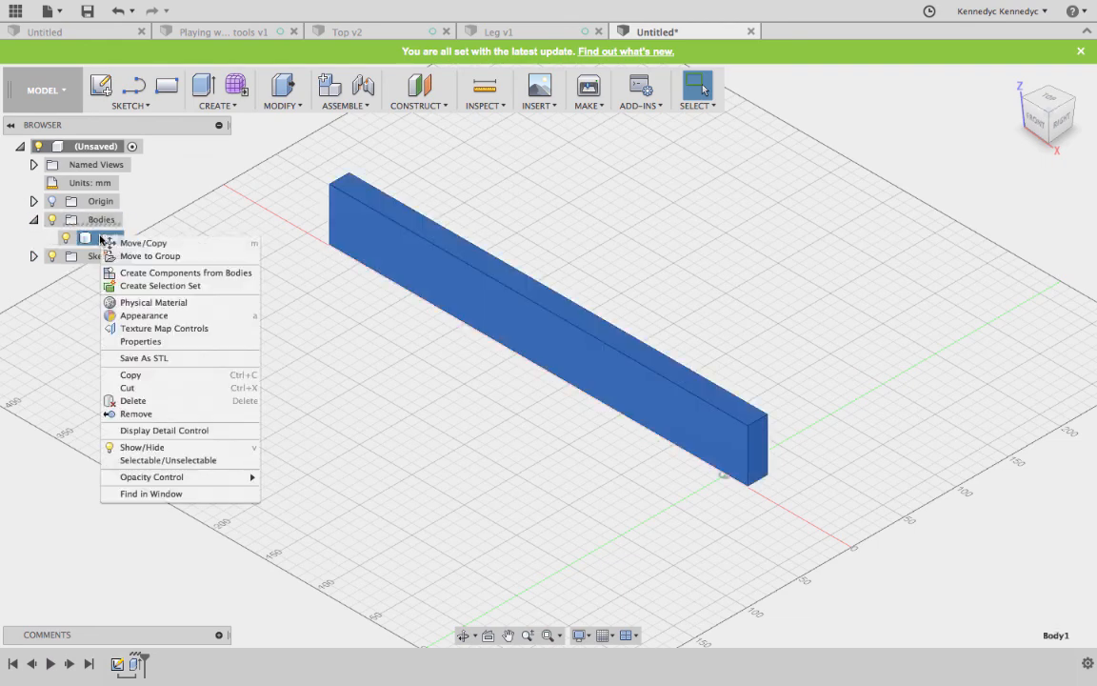
click(143, 273)
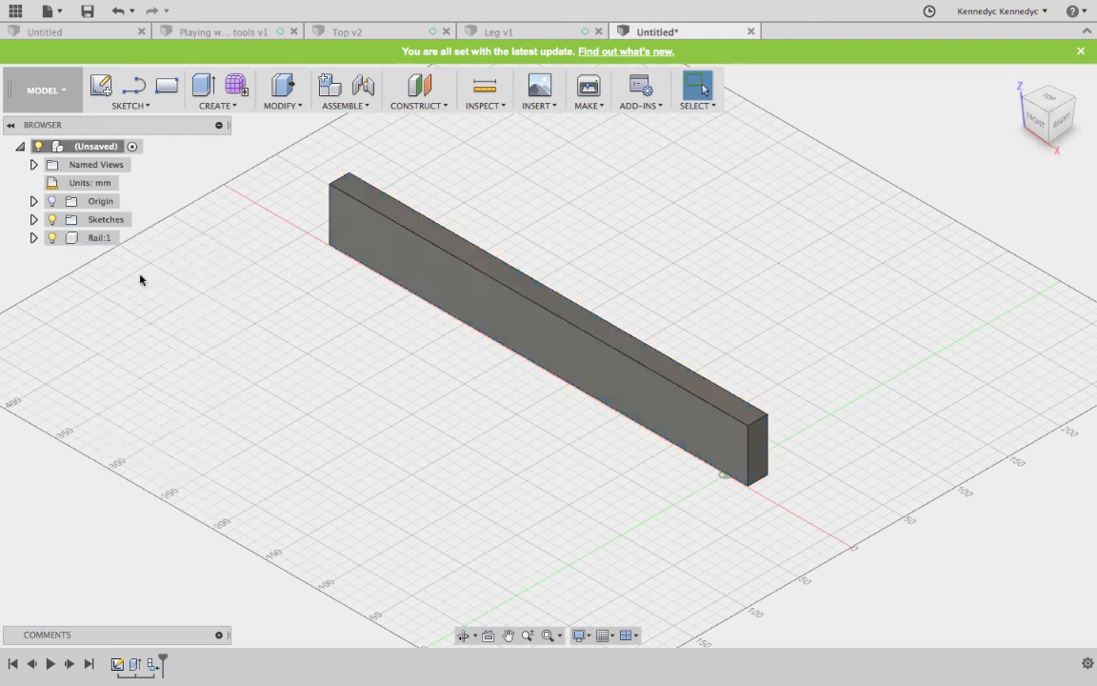
Save the design as Rail in the Smal Table Project folder and show the project's saved files
click(88, 11)
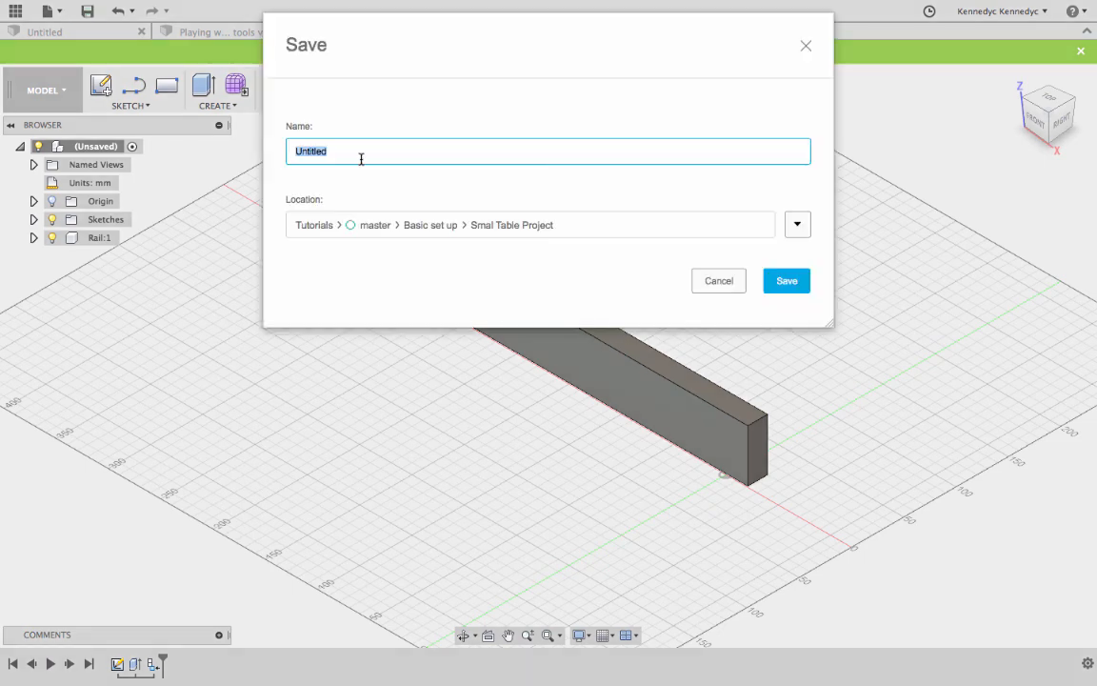
text(Rail)
click(785, 281)
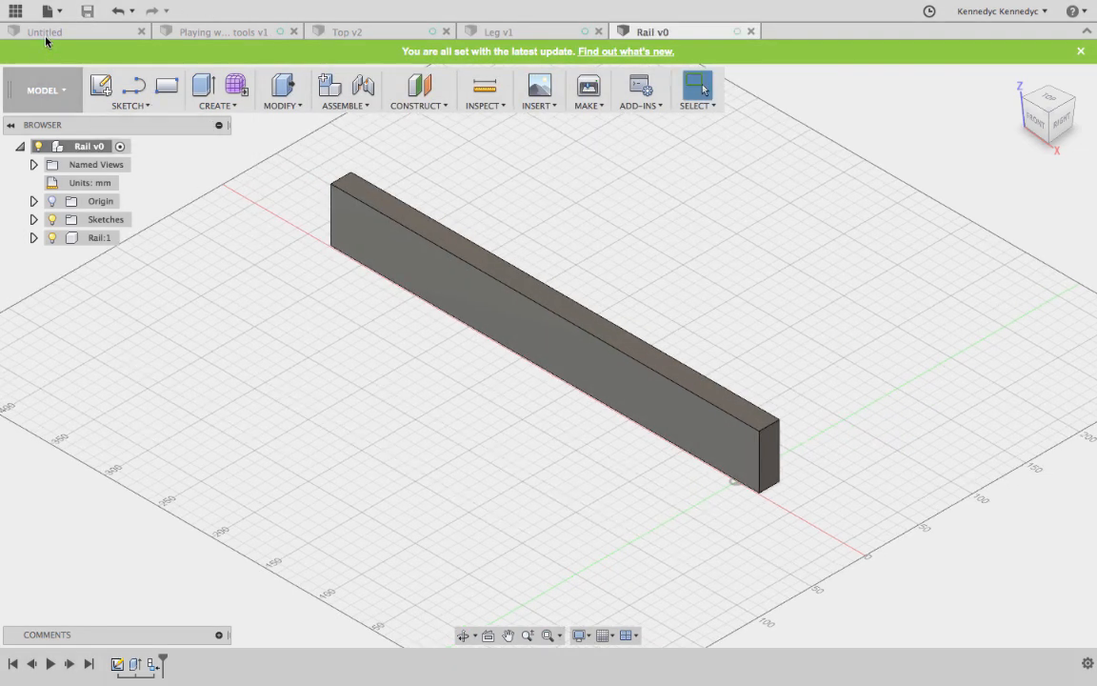
click(14, 14)
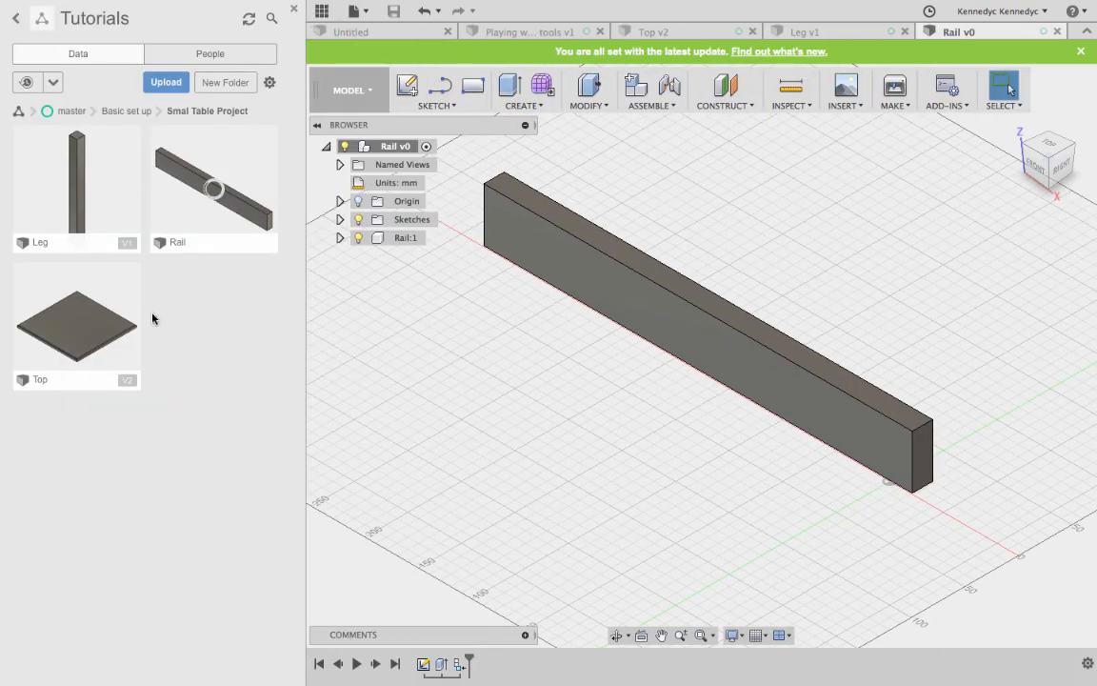